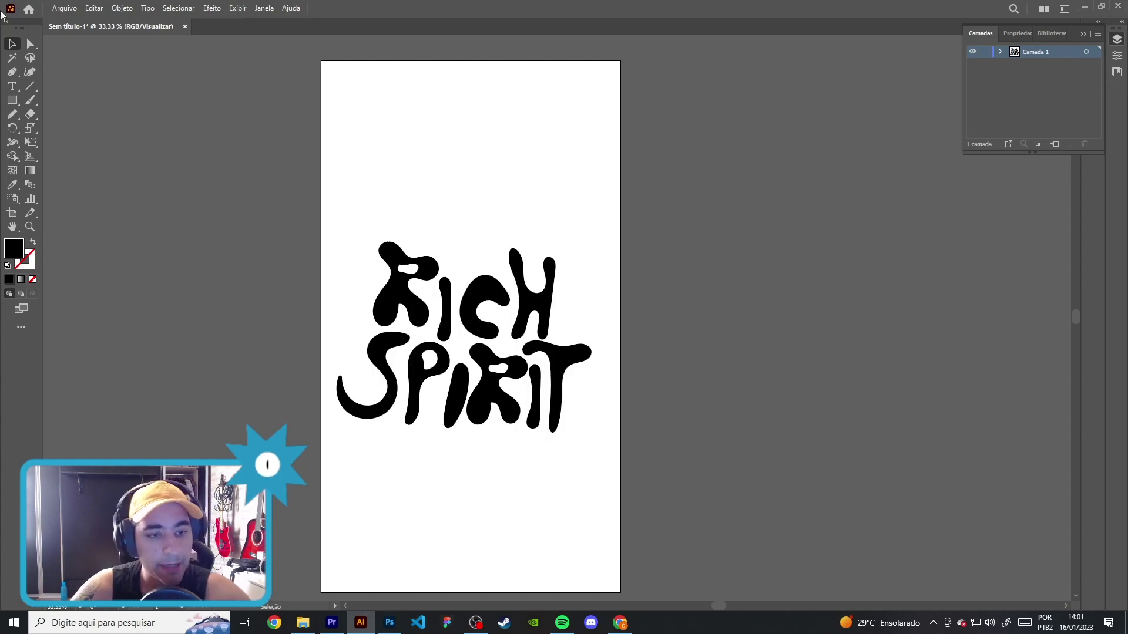
Step: Marquee-select the black blobby RICH SPIRIT lettering on the portrait artboard
drag(174, 149, 634, 470)
Step: Deselect and reselect the RICH SPIRIT lettering on the artboard
click(251, 126)
key(ctrl+a)
click(241, 175)
drag(241, 176, 688, 463)
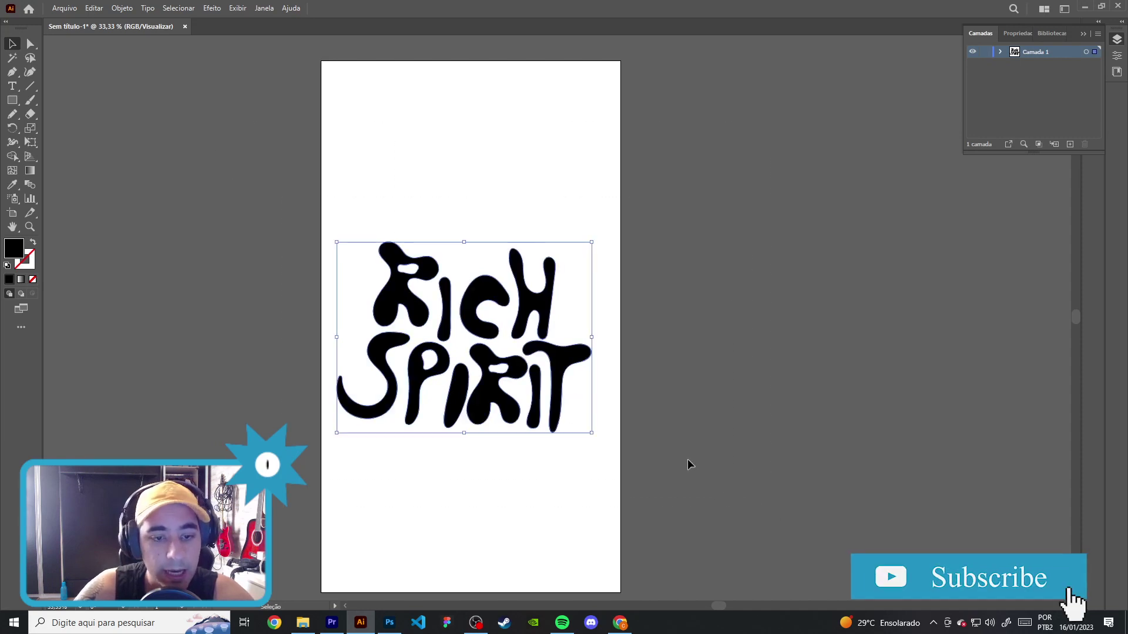
click(322, 96)
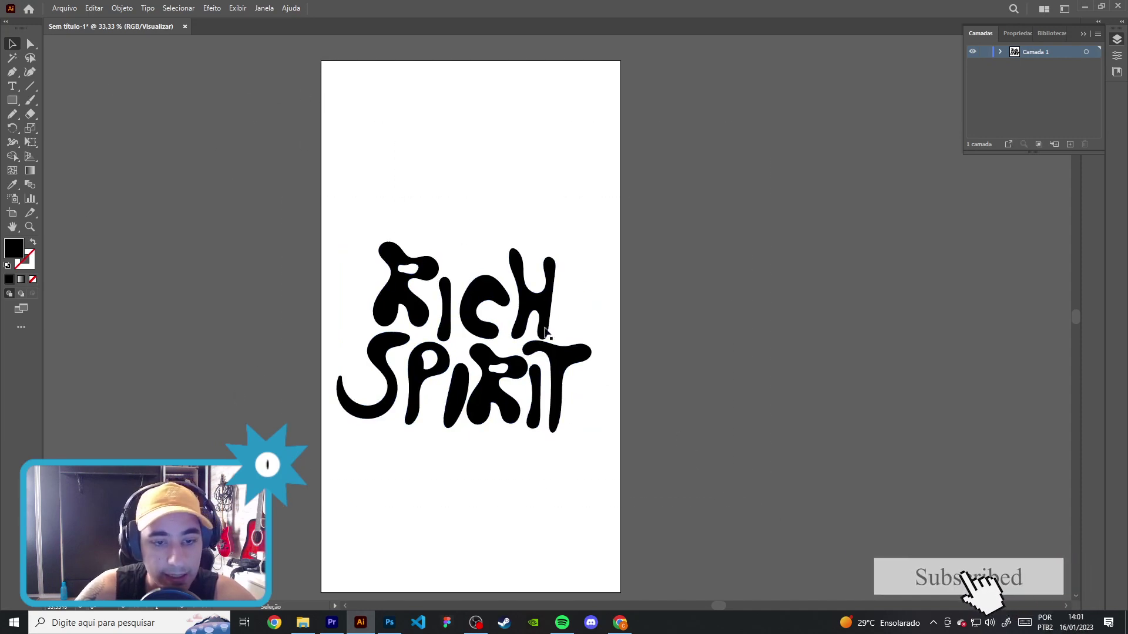
Step: Sketch two test Pencil shapes above the lettering and delete both
key(n)
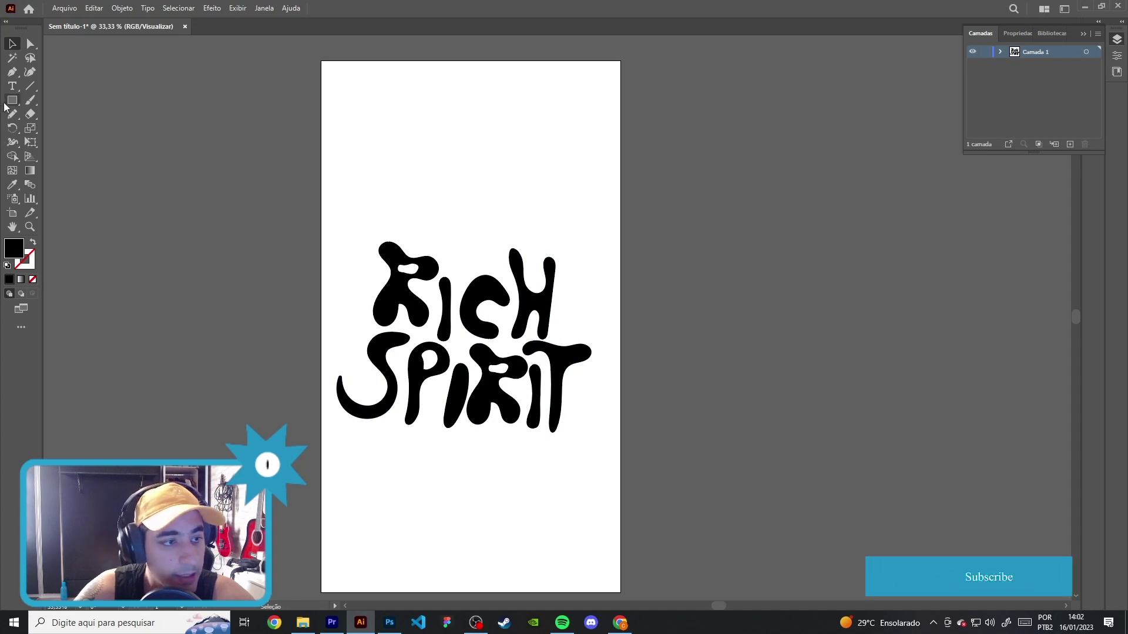
drag(393, 115, 379, 64)
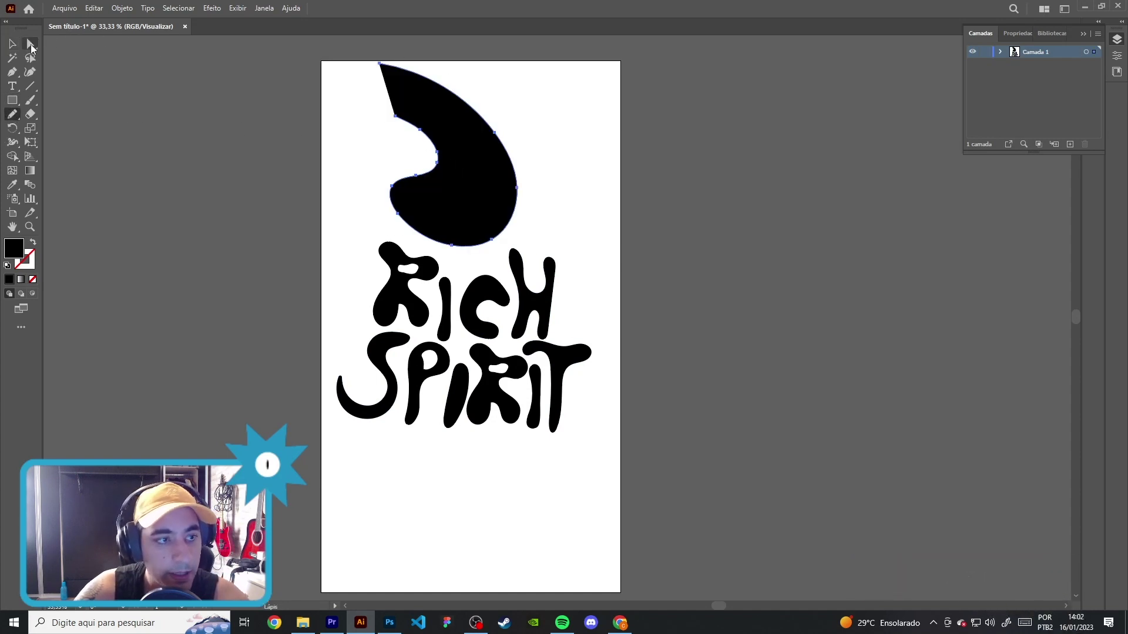
key(v)
key(Delete)
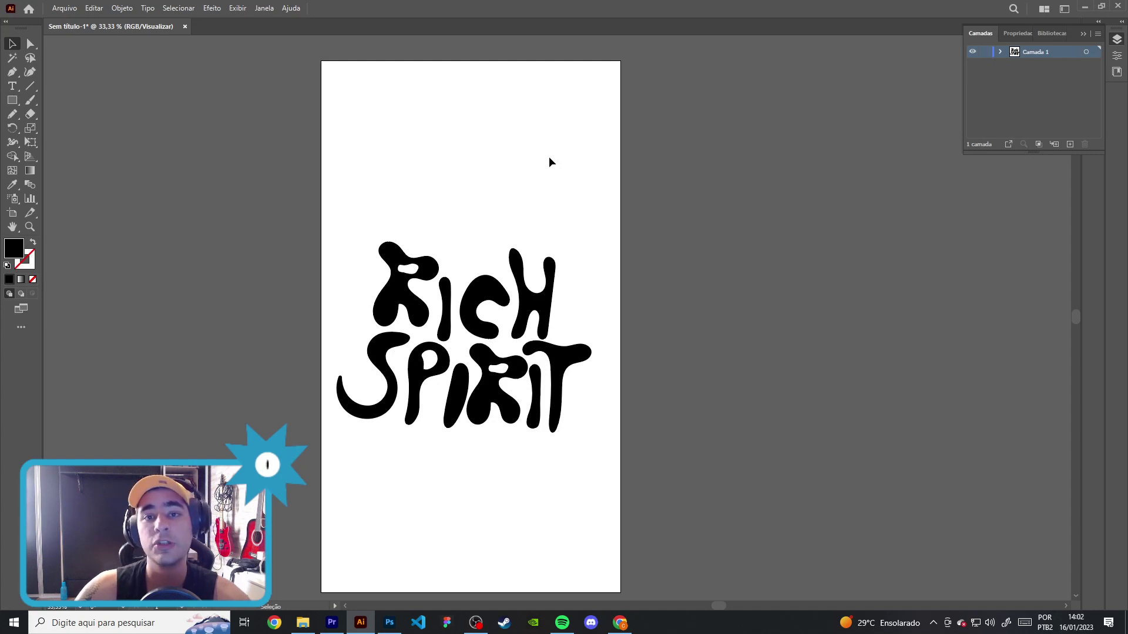
click(12, 114)
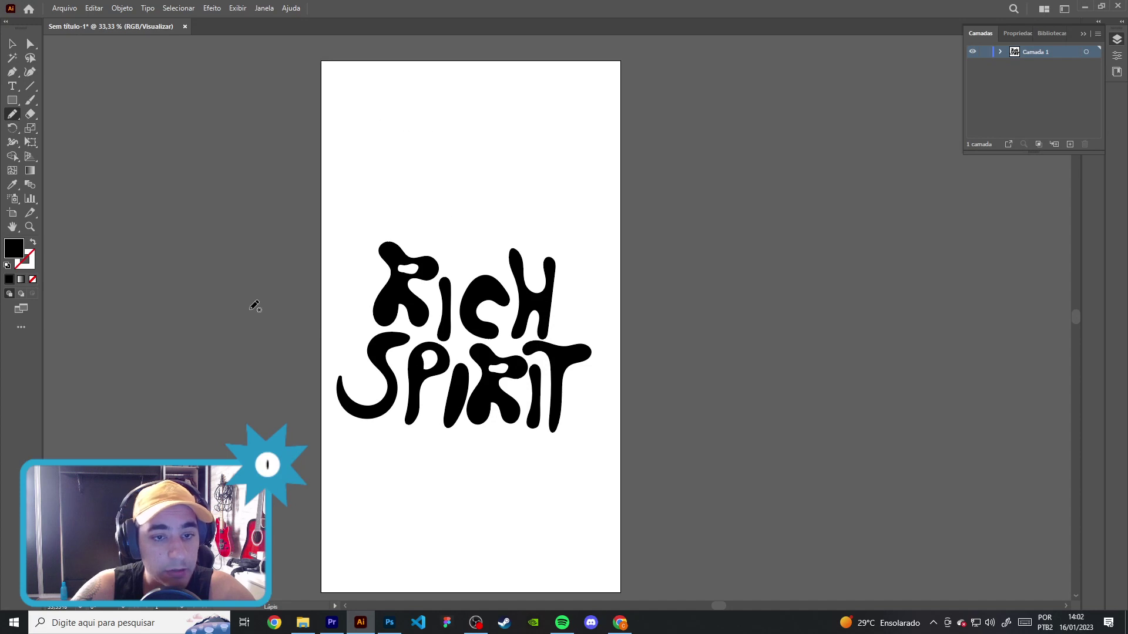
drag(388, 110, 381, 109)
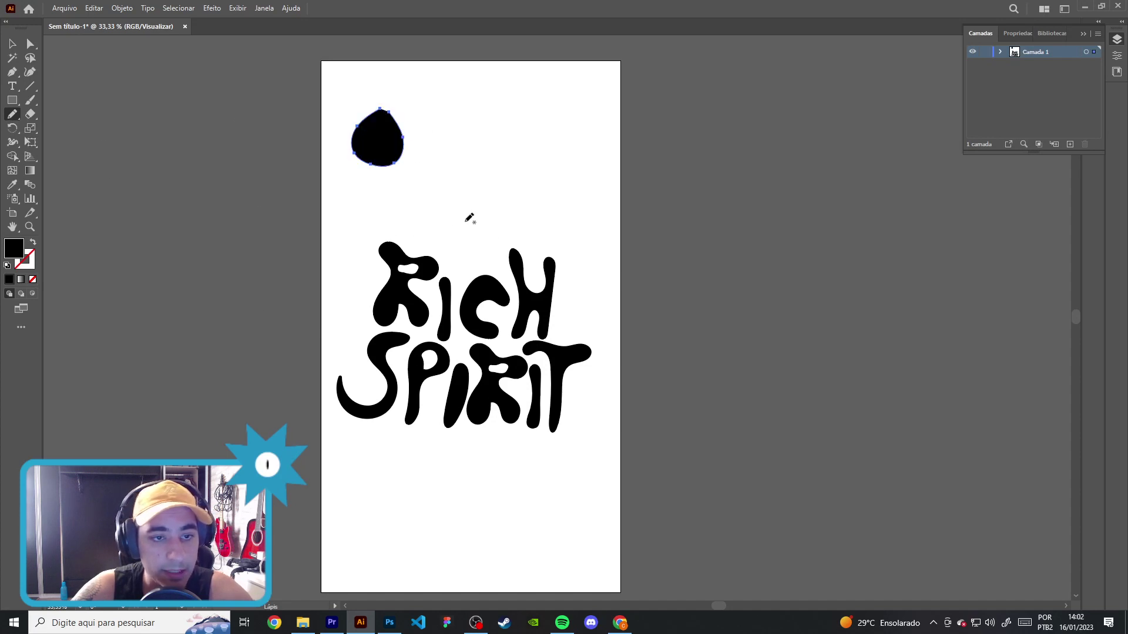
key(v)
key(Delete)
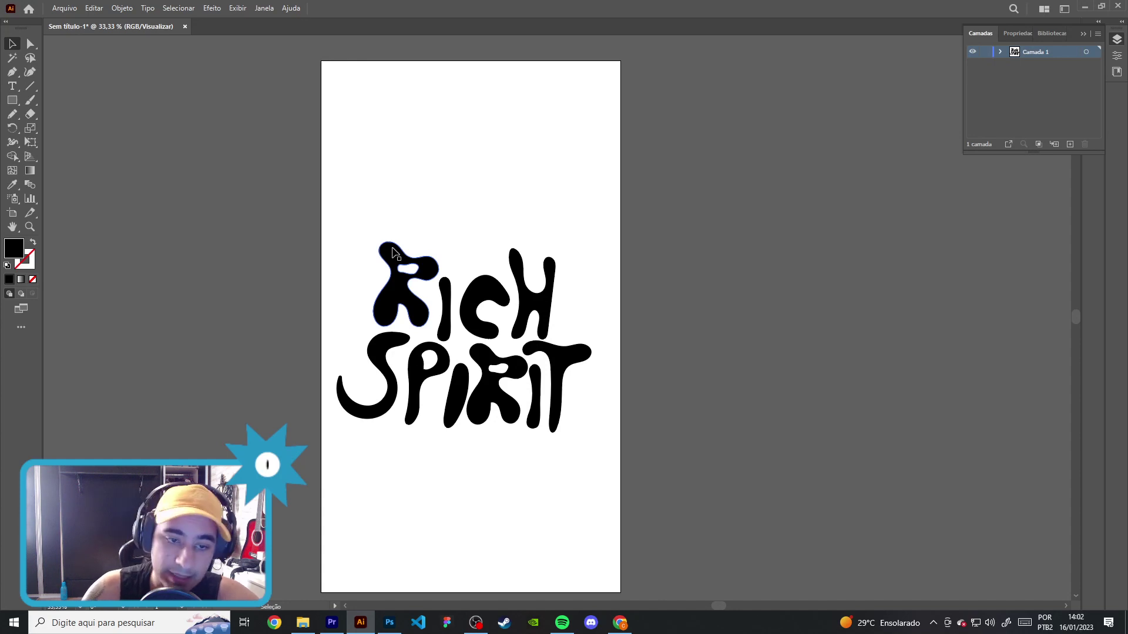
Step: Marquee-select all of the RICH SPIRIT lettering with the Selection tool
drag(221, 178, 699, 474)
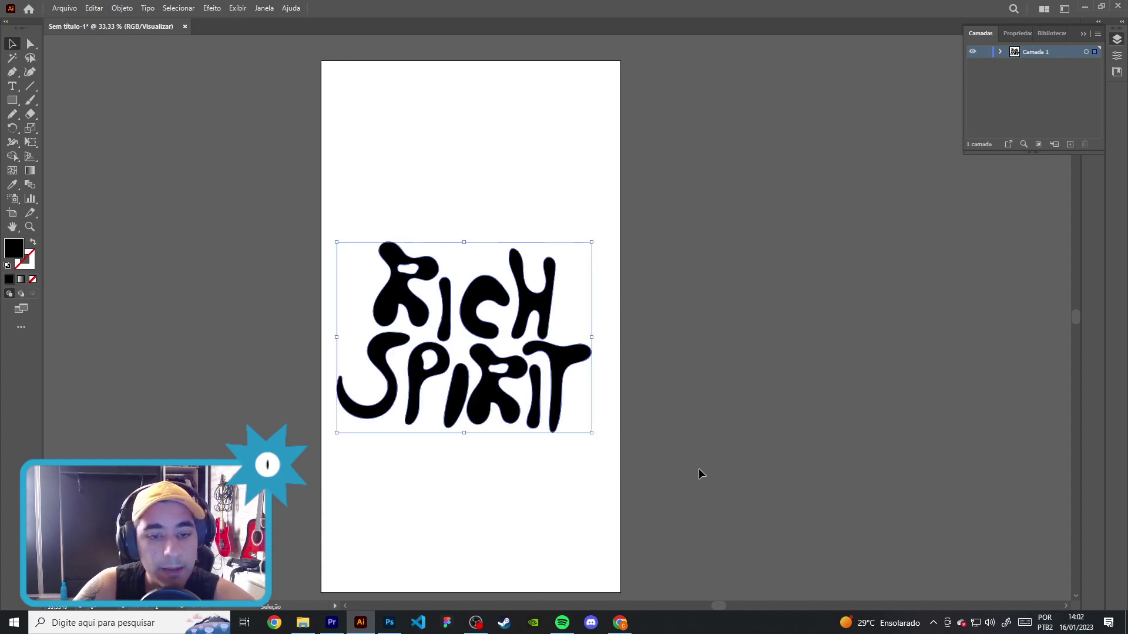
drag(292, 198, 662, 432)
mouse_move(679, 476)
mouse_down()
mouse_move(291, 219)
mouse_move(278, 188)
mouse_up()
Step: In Photoshop, create a new 2000×2000 px, 150 ppi document
key(a)
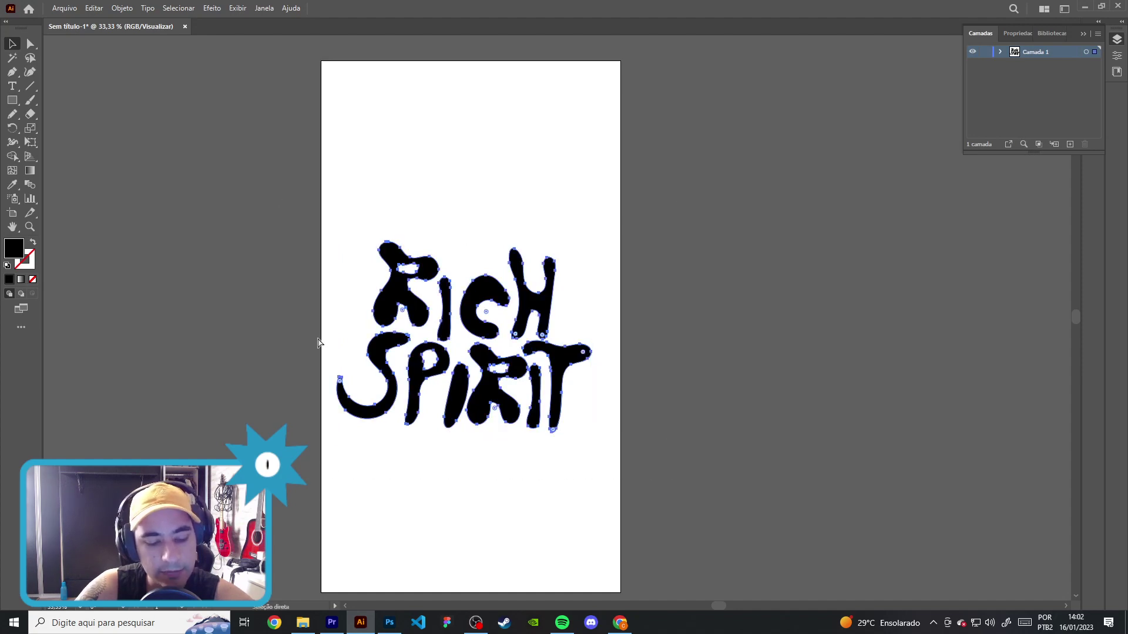
click(390, 622)
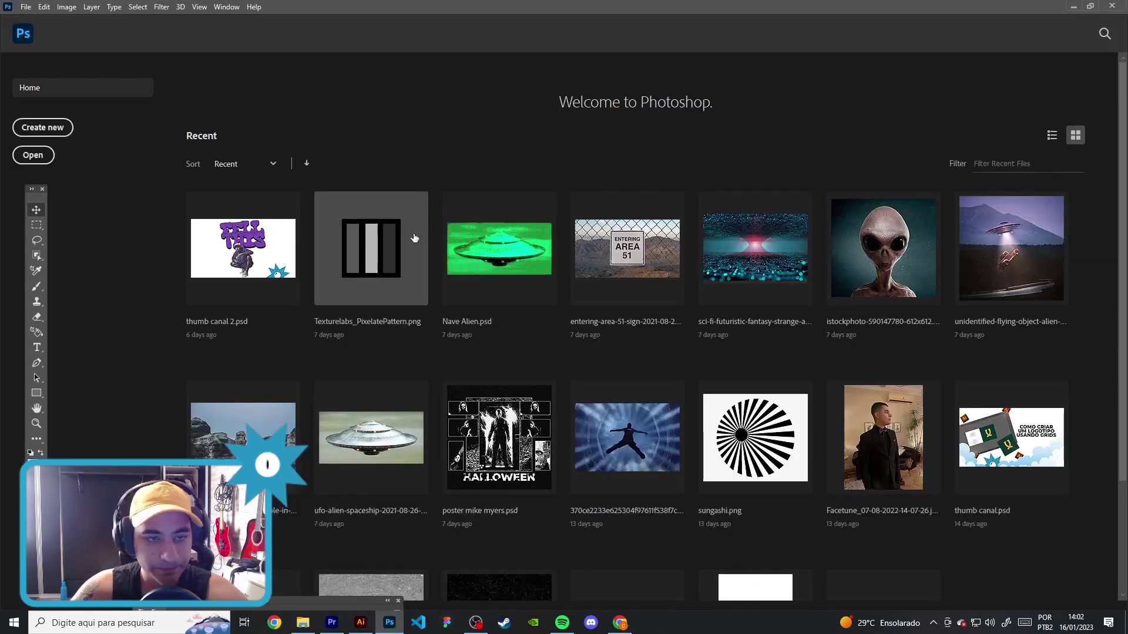
click(64, 136)
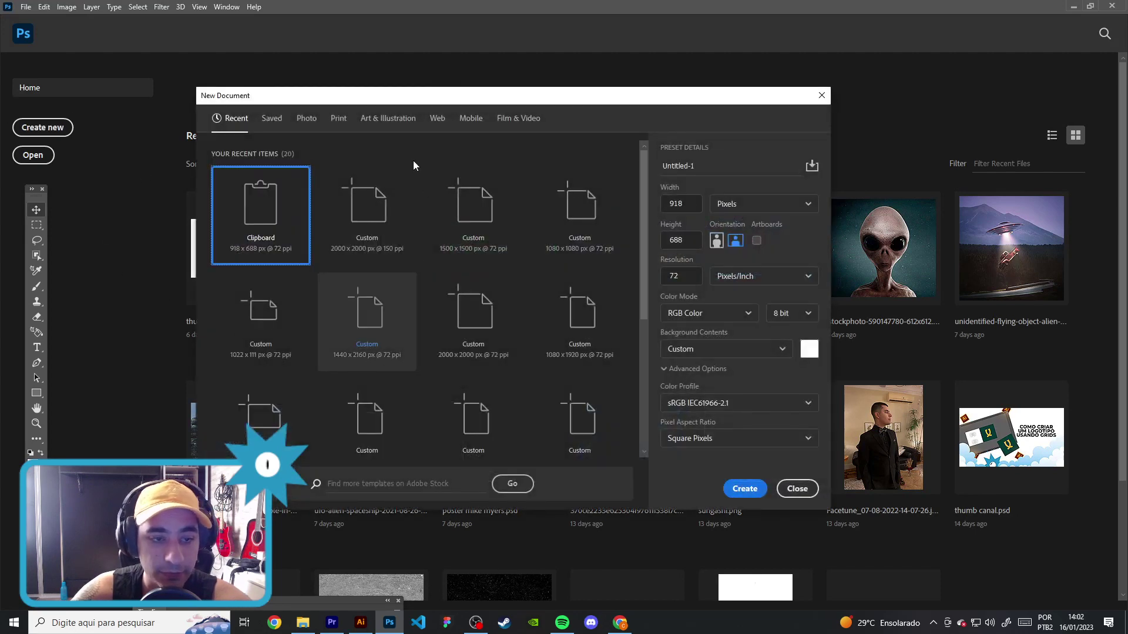
click(372, 203)
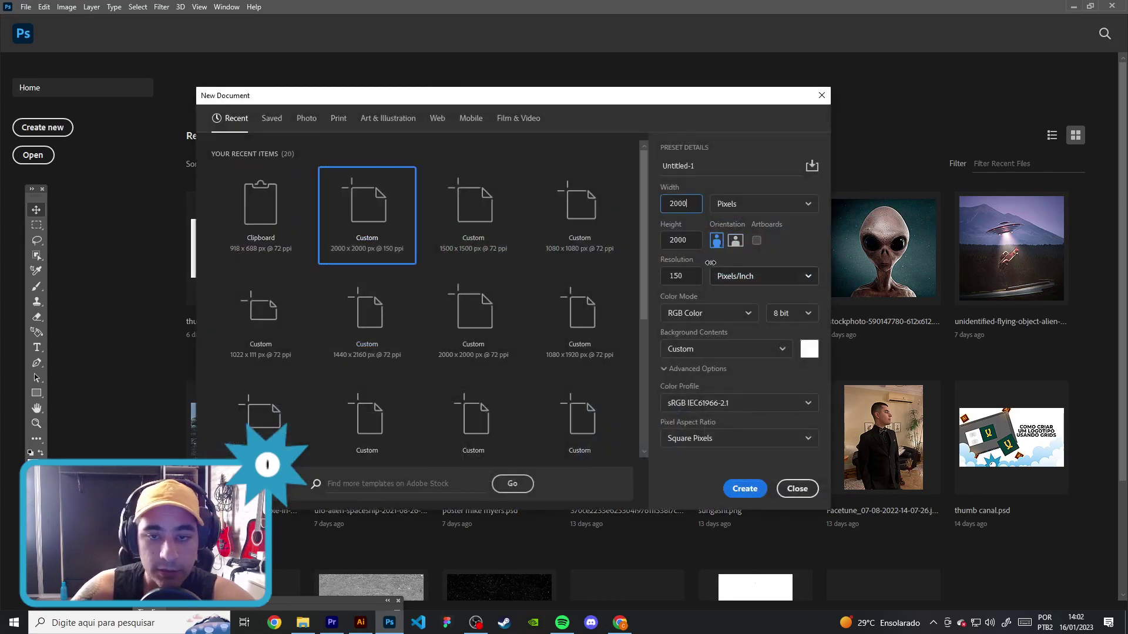
click(693, 278)
click(755, 484)
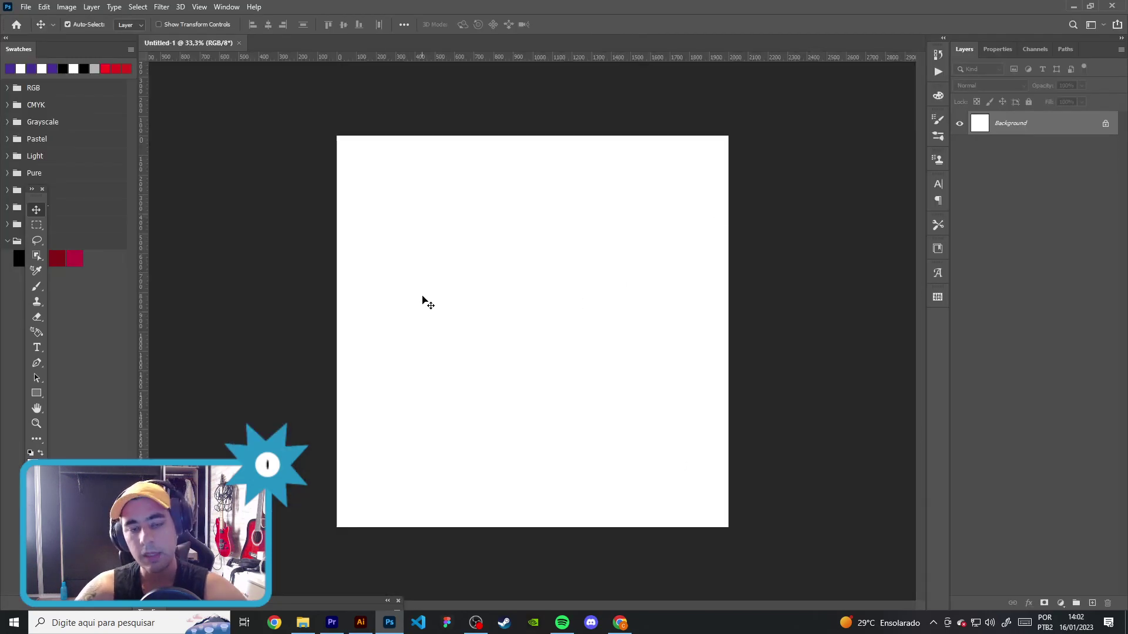
Step: Paste the lettering as pixels and convert Layer 1 to a smart object
key(ctrl+v)
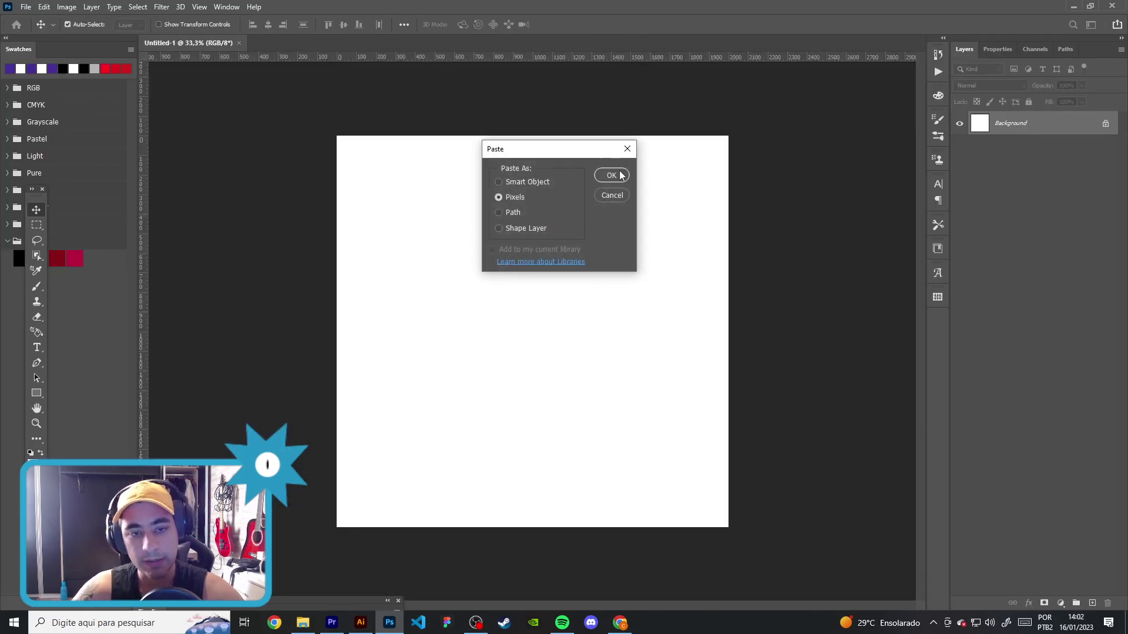
click(614, 174)
key(Return)
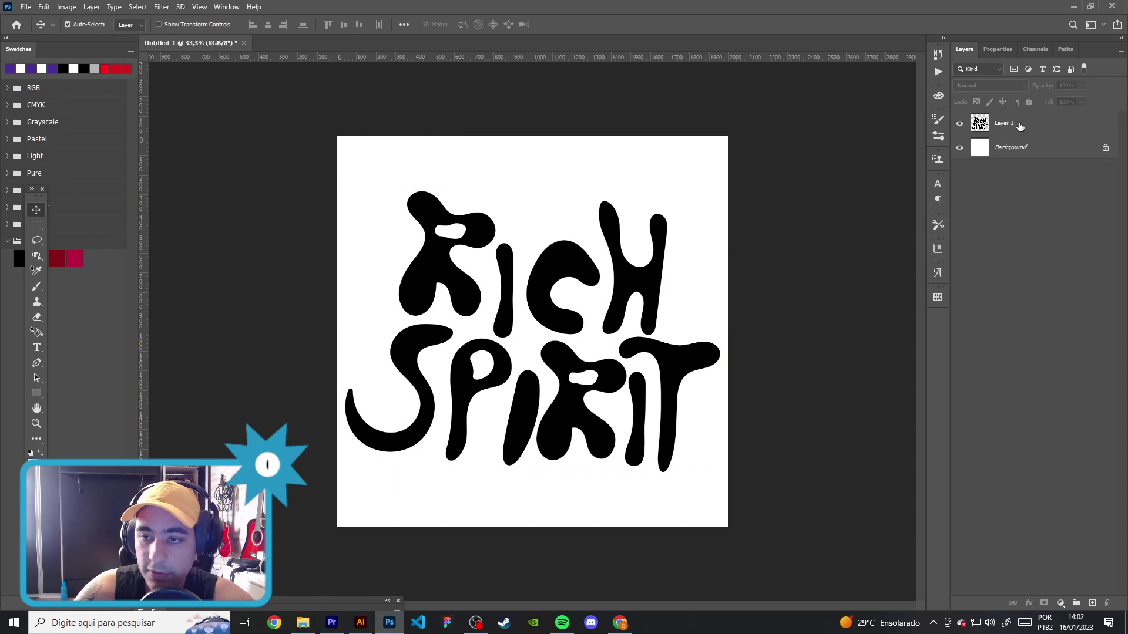
right_click(999, 123)
click(1021, 277)
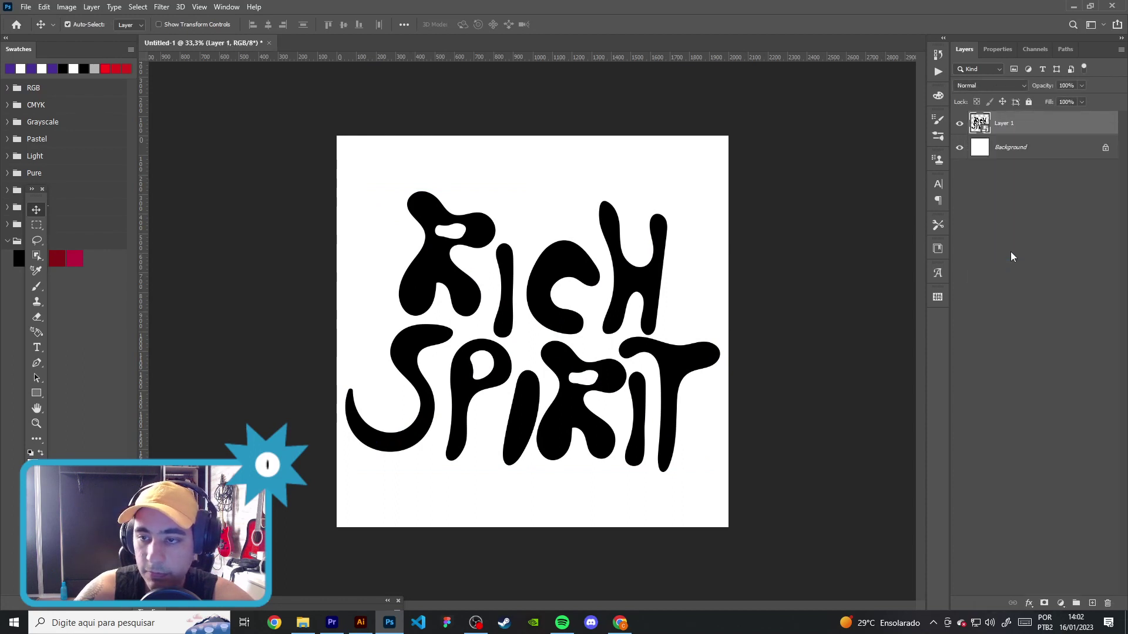
click(226, 7)
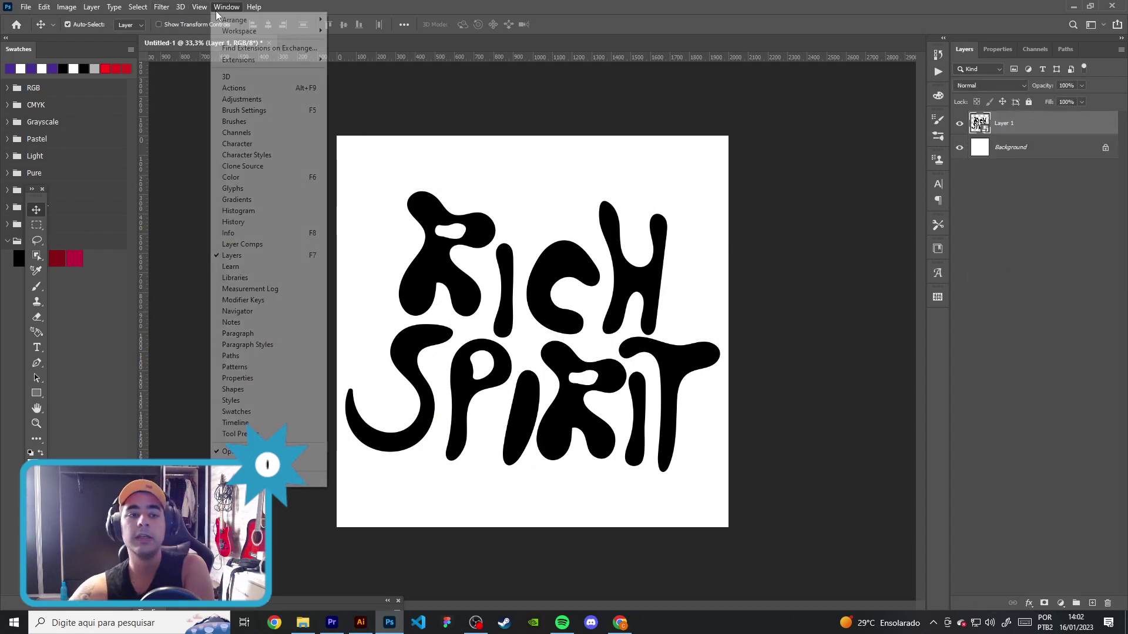
Step: Create a 3D extrusion from the lettering layer, converting colours to the working space
click(251, 77)
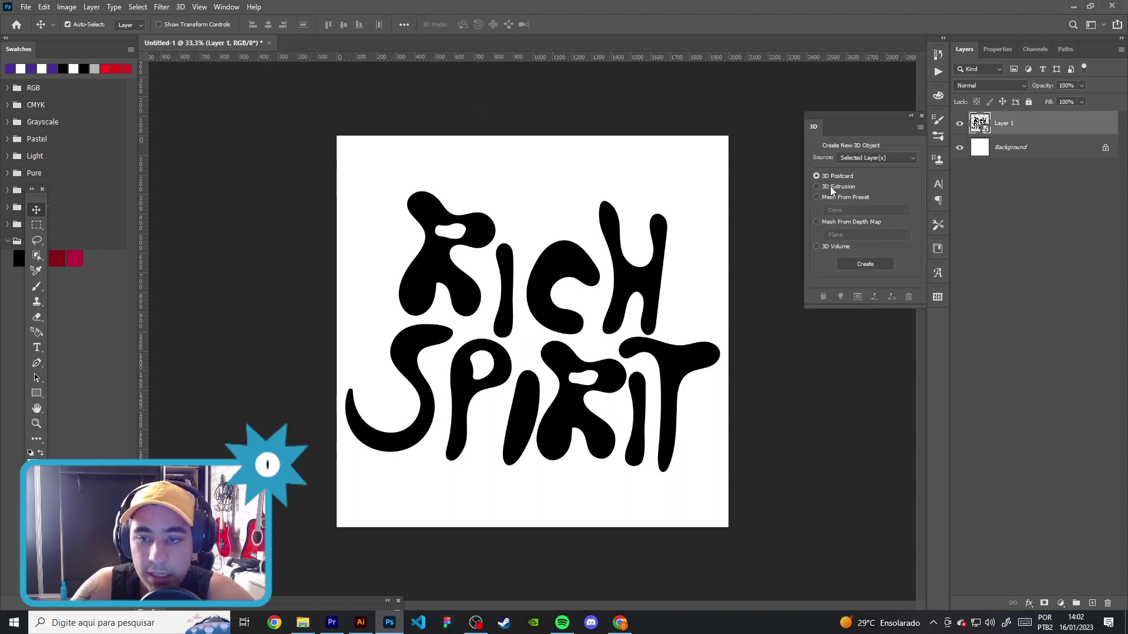
click(871, 266)
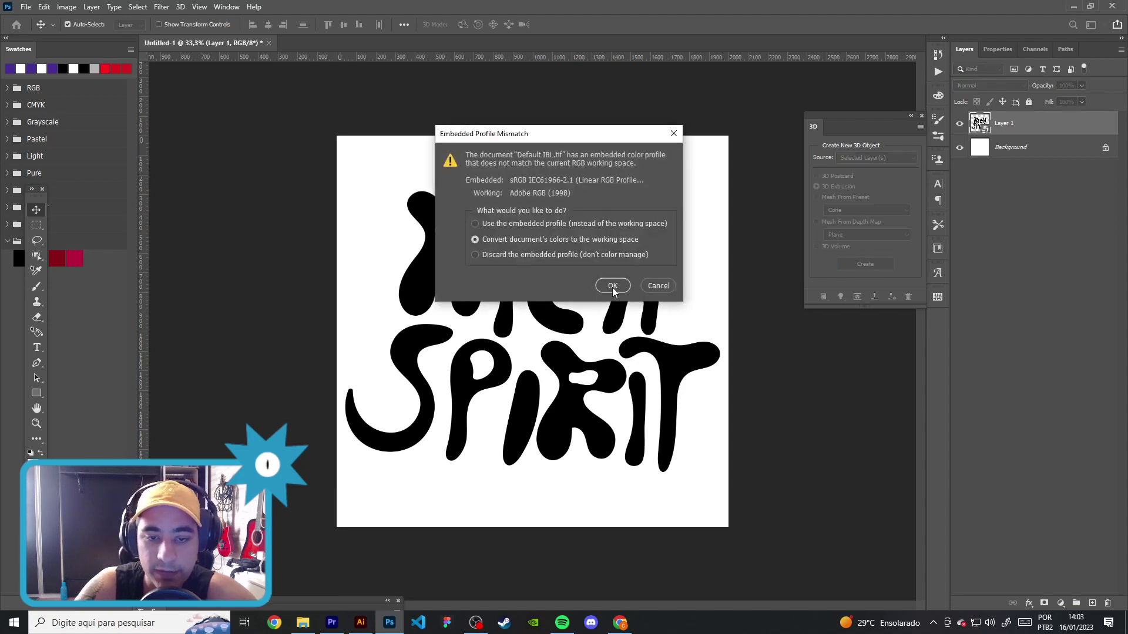
click(612, 286)
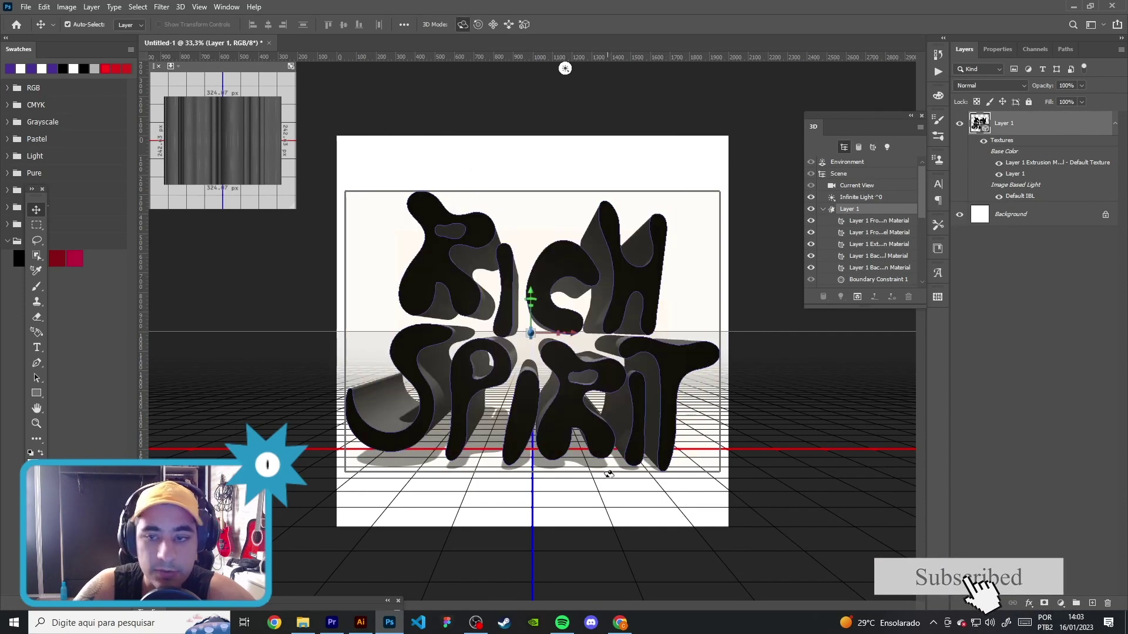
Step: Turn off shadows on the 3D text and set extrusion depth to 0 px
click(1000, 44)
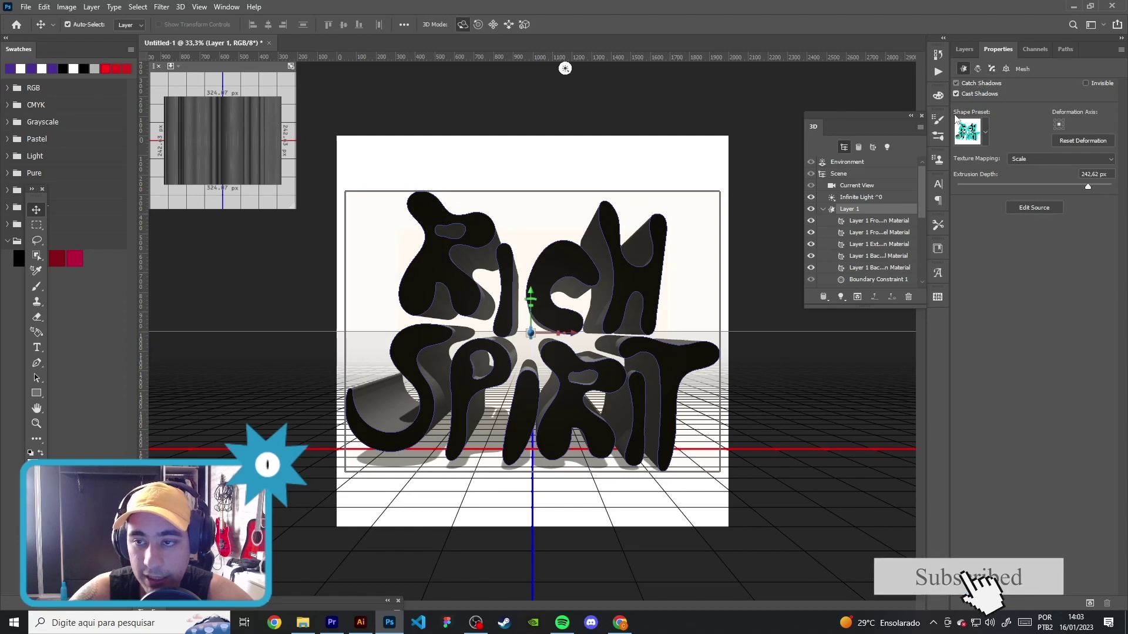
click(956, 83)
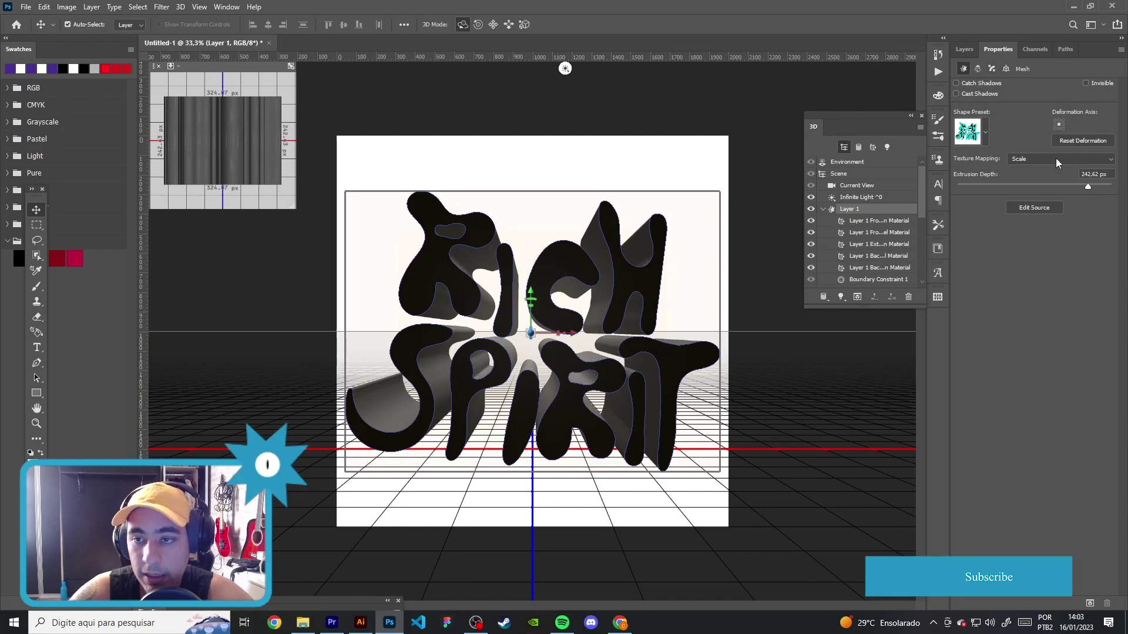
click(1088, 174)
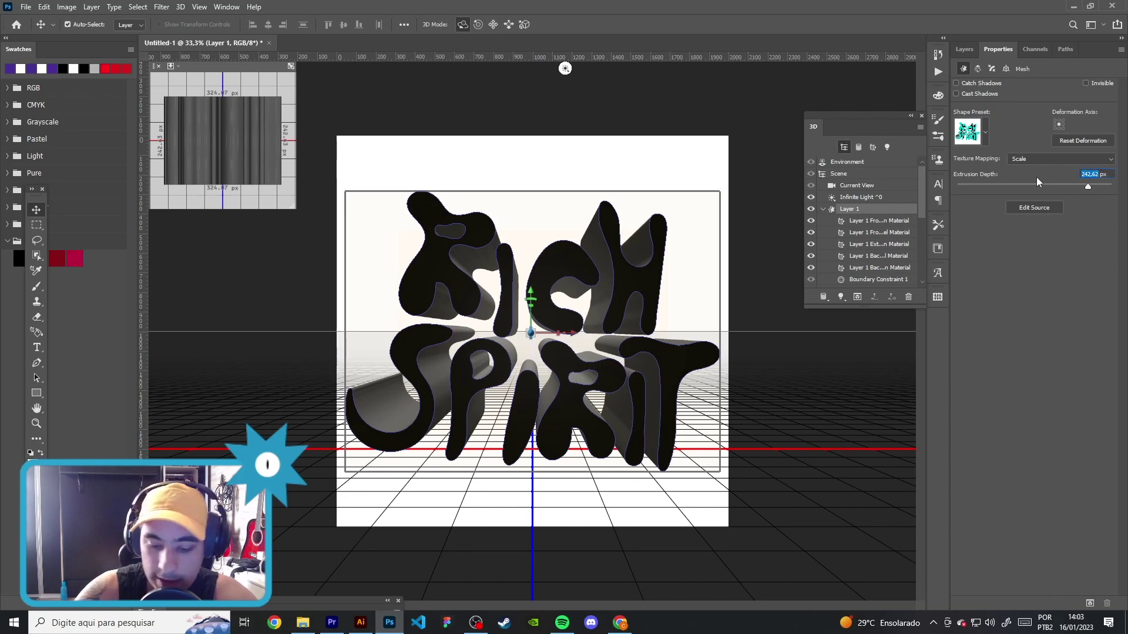
text(0)
key(Return)
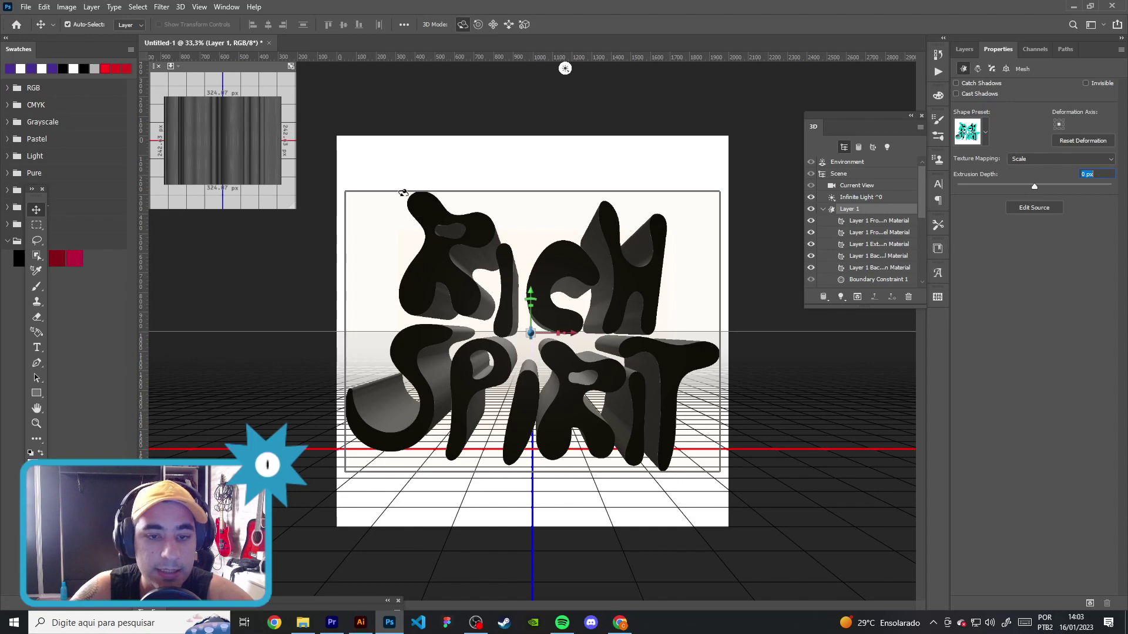
Step: Set the front cap's inflate angle to 90° and strength to 40%, keeping the current contour
click(976, 48)
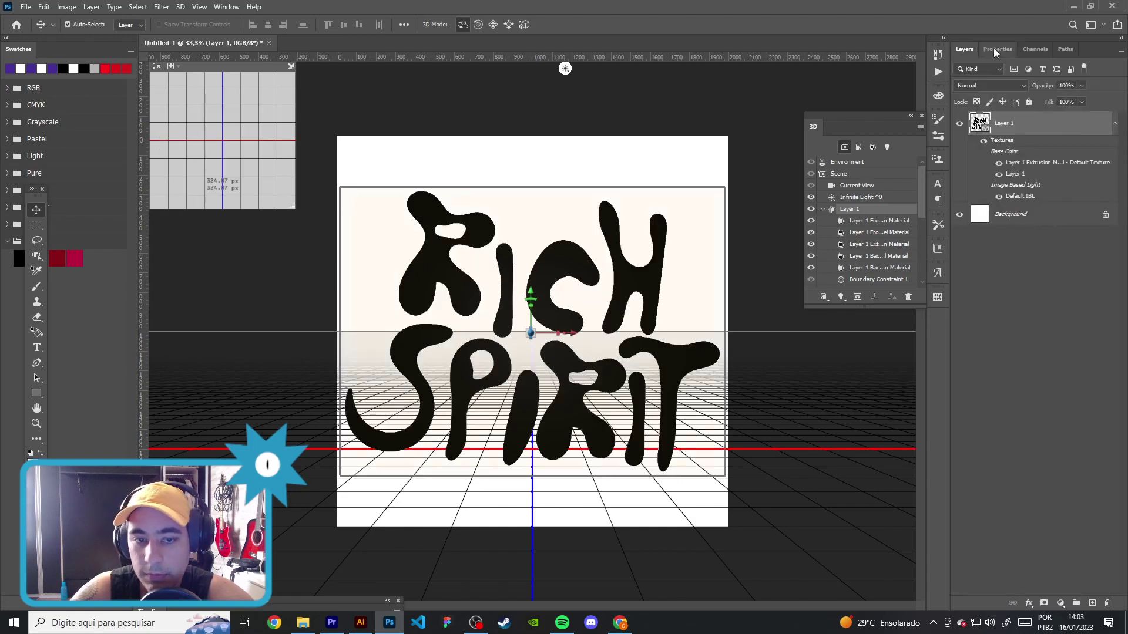
click(993, 48)
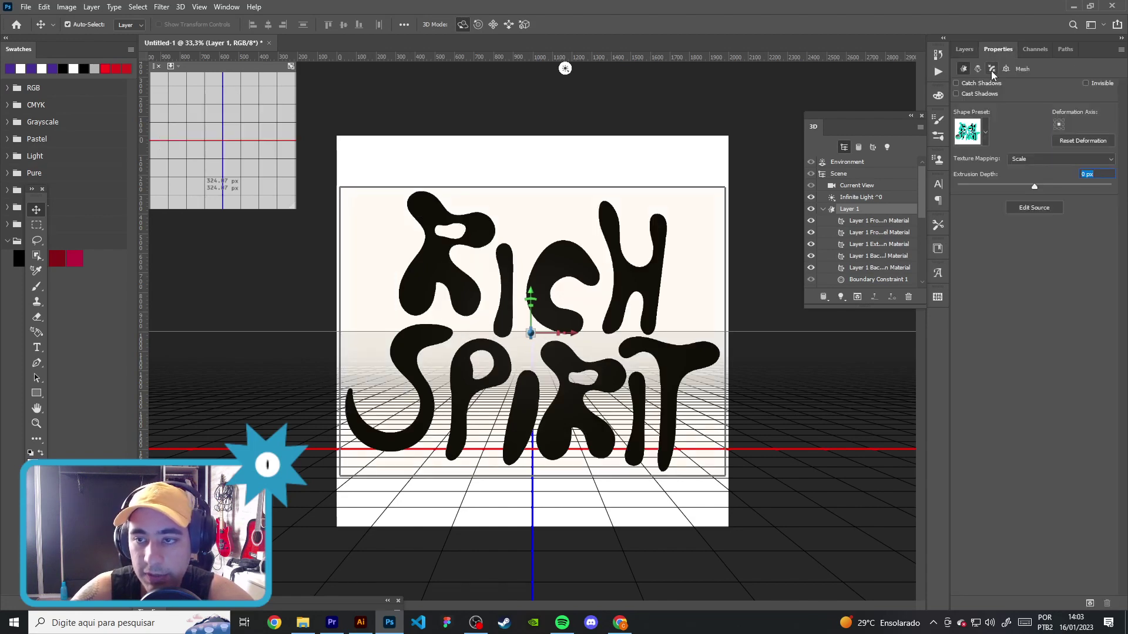
click(993, 69)
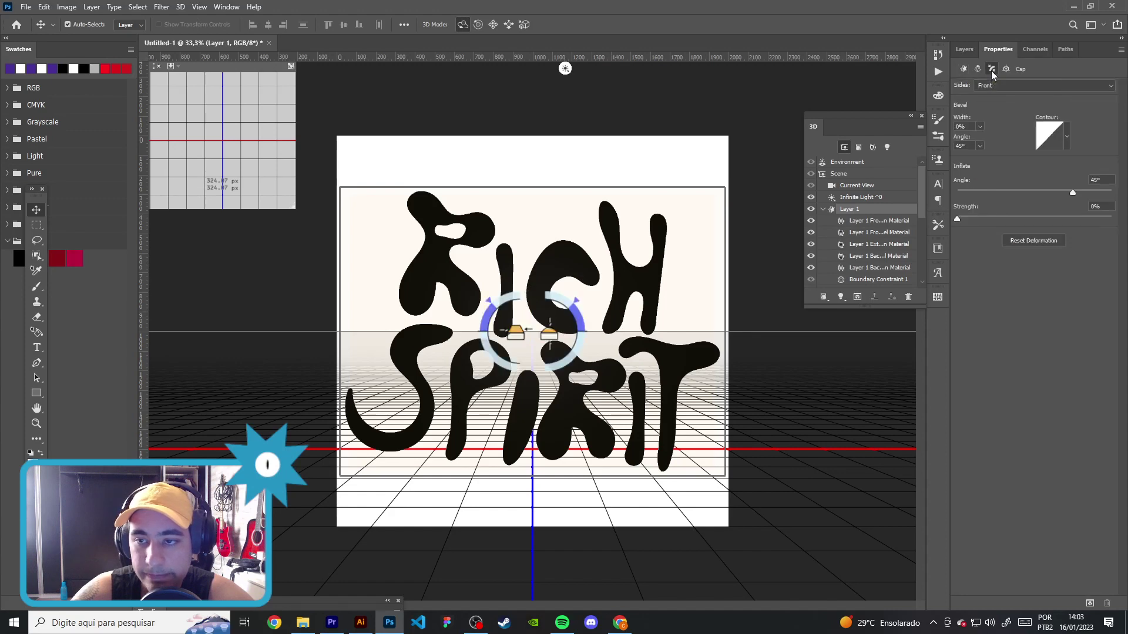
click(1066, 137)
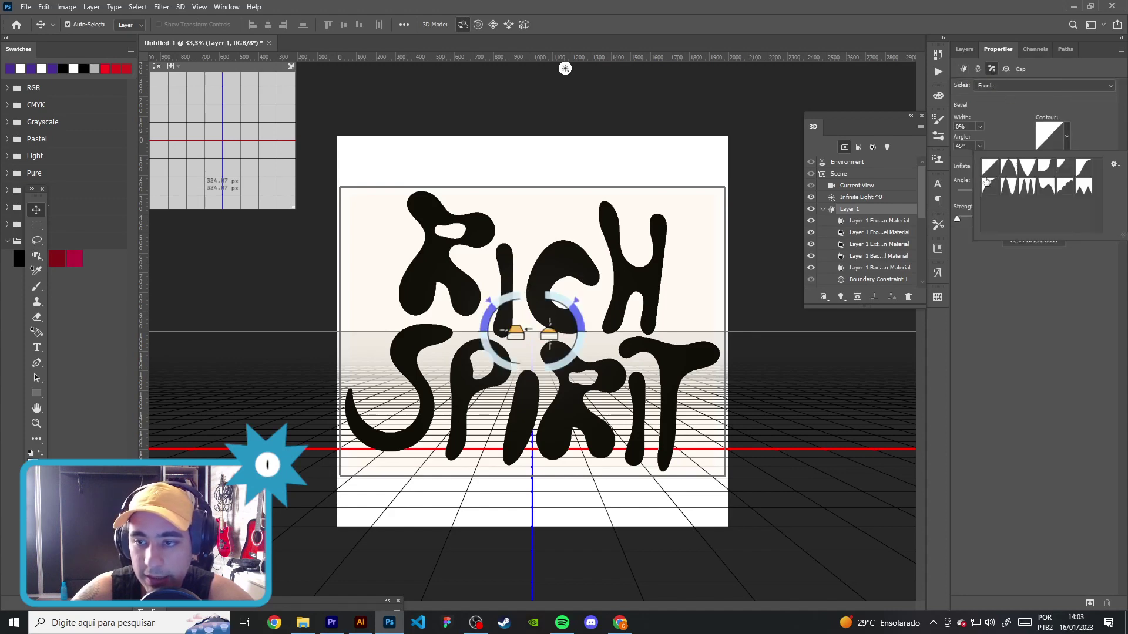
click(1044, 364)
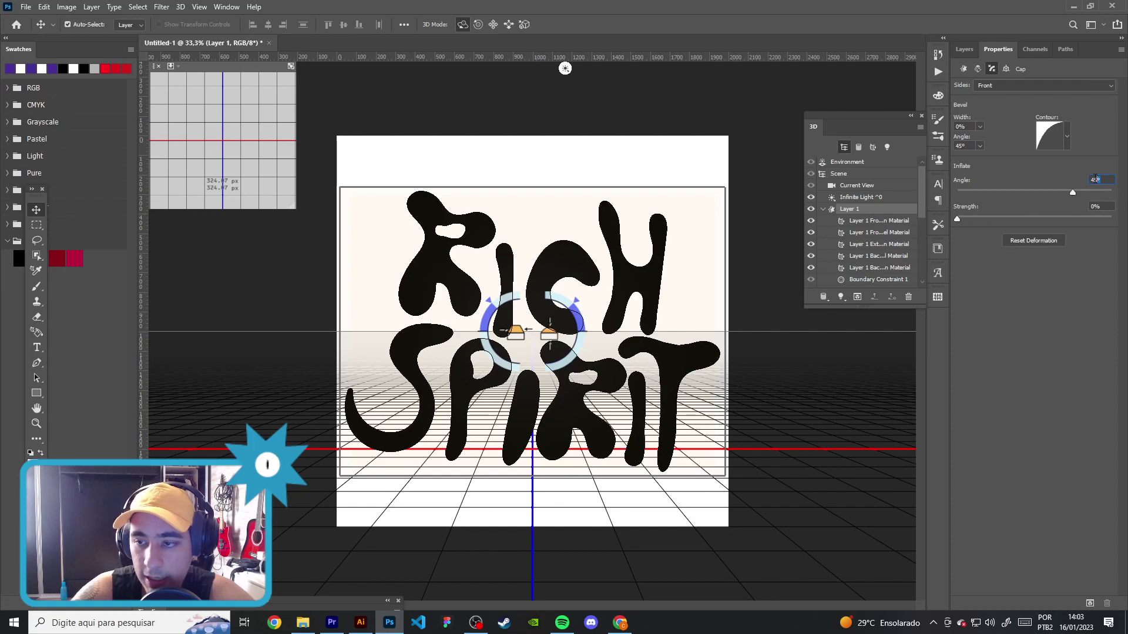
text(90)
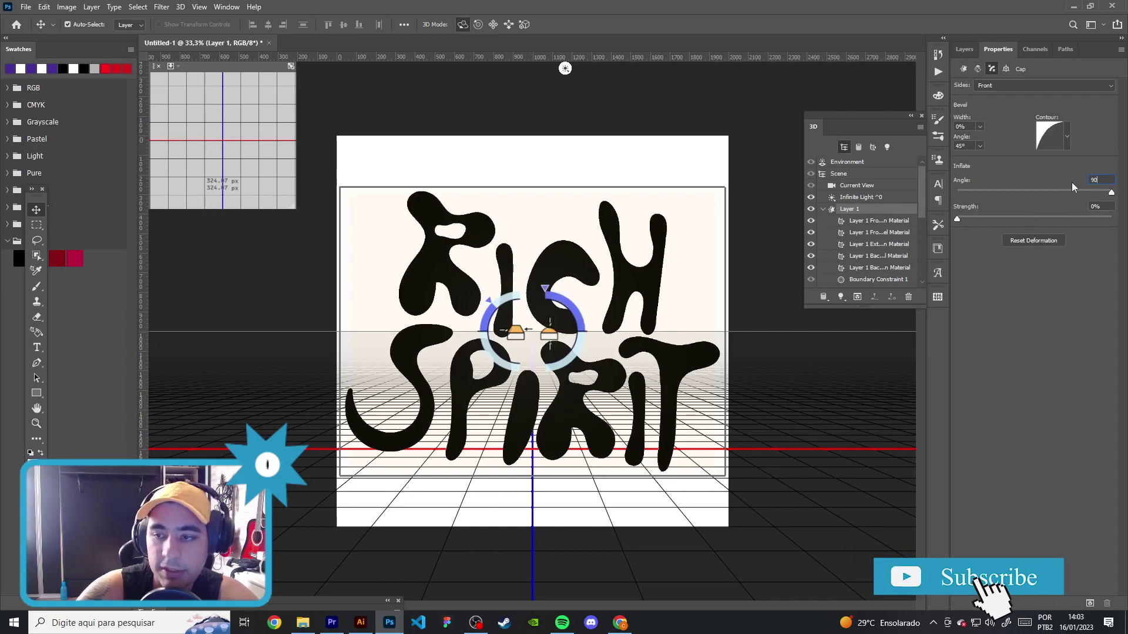
click(1090, 205)
text(4)
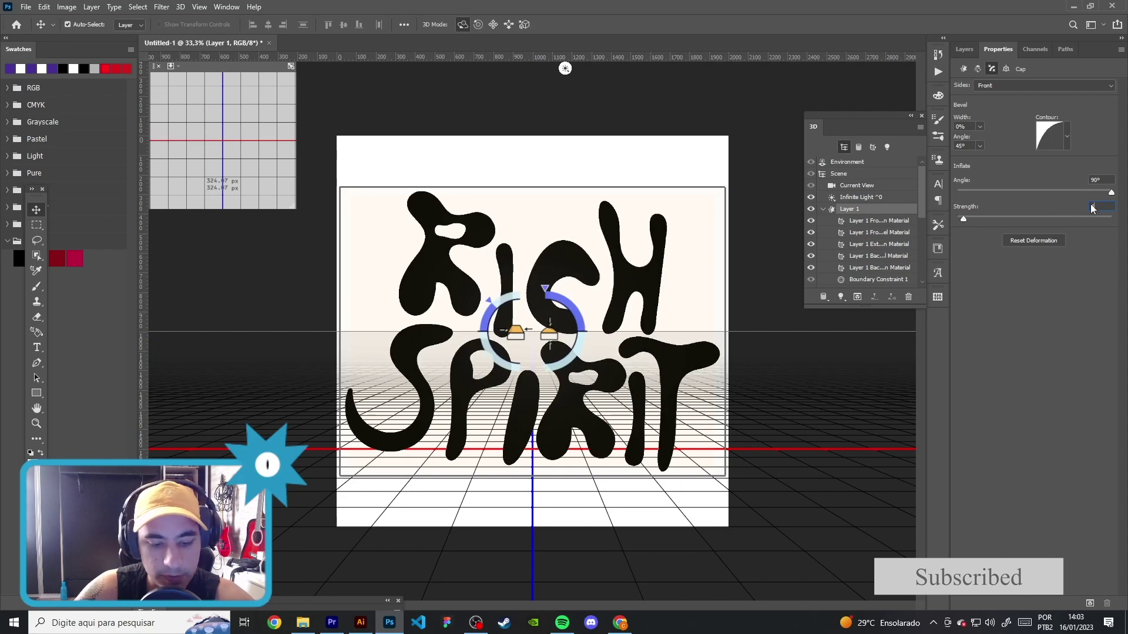
text(0)
key(Return)
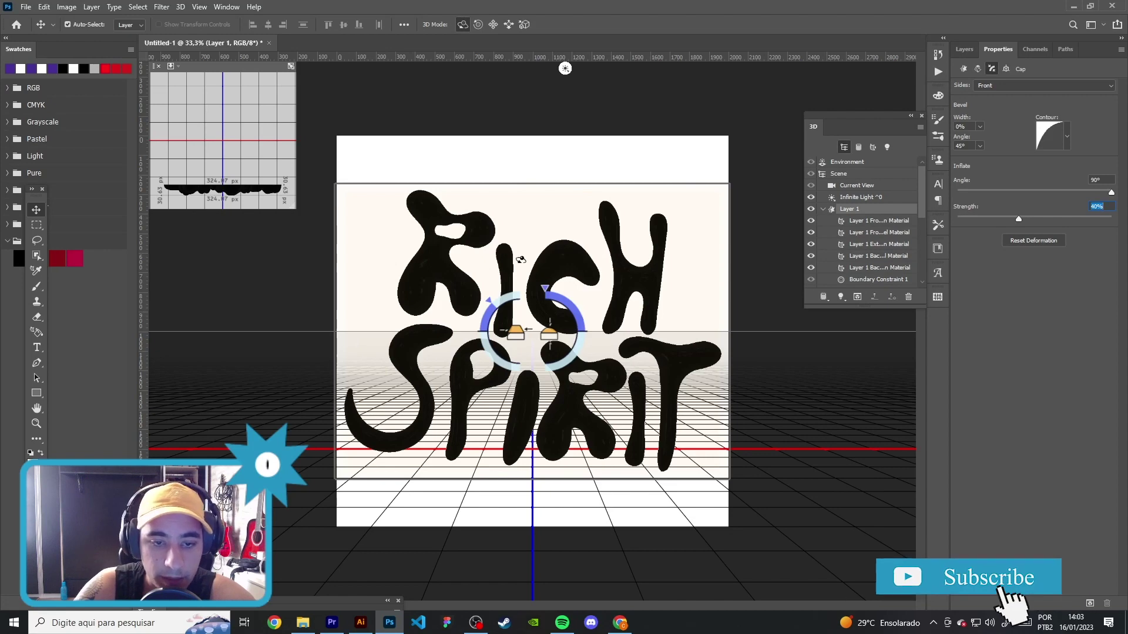
click(618, 257)
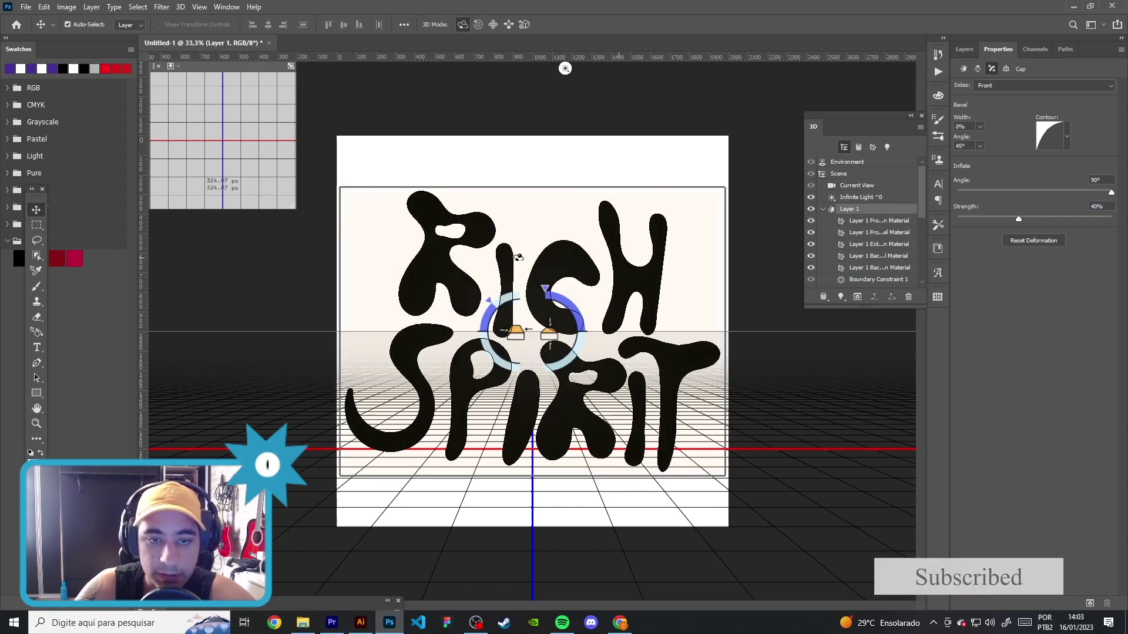
click(622, 253)
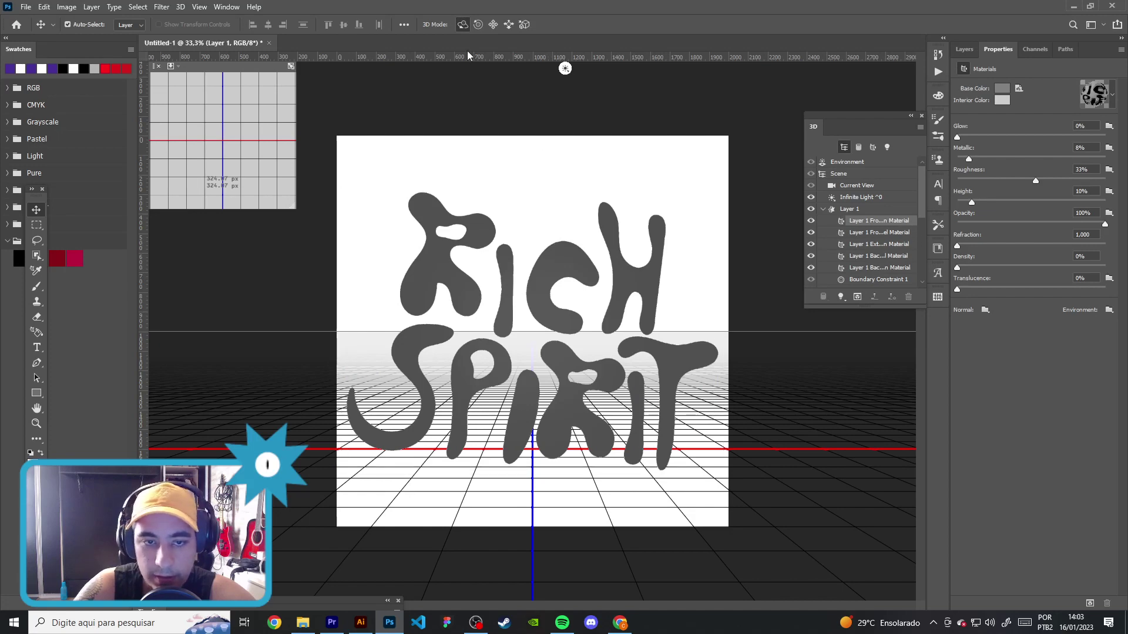
Step: Select Layer 1, test orbiting and dragging the 3D text, then undo the move
click(971, 51)
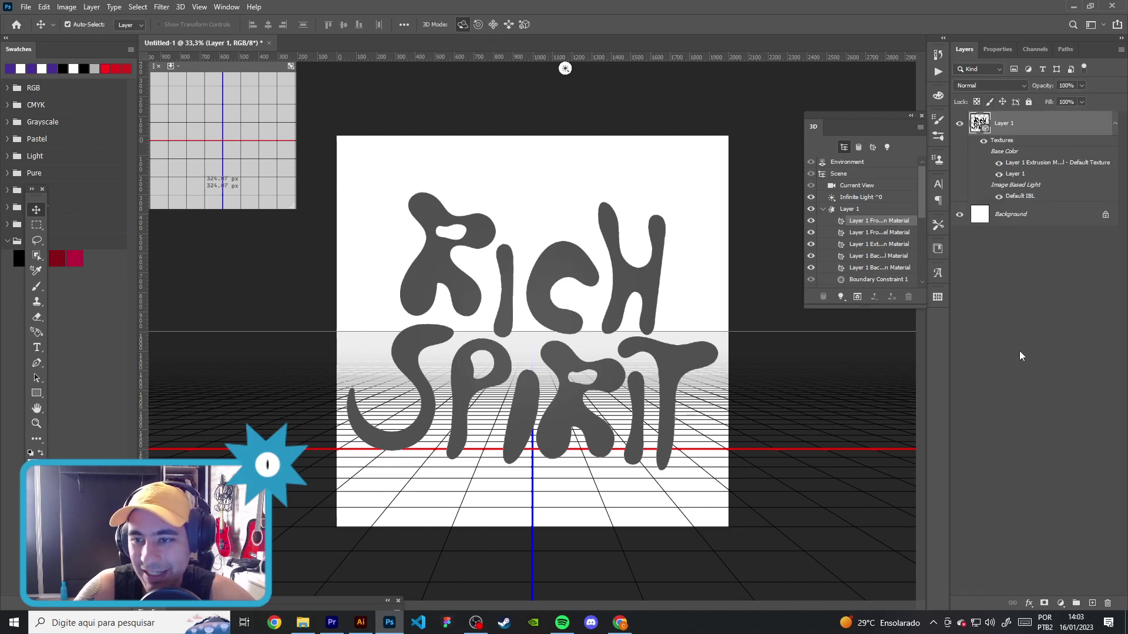
click(1019, 351)
click(1025, 124)
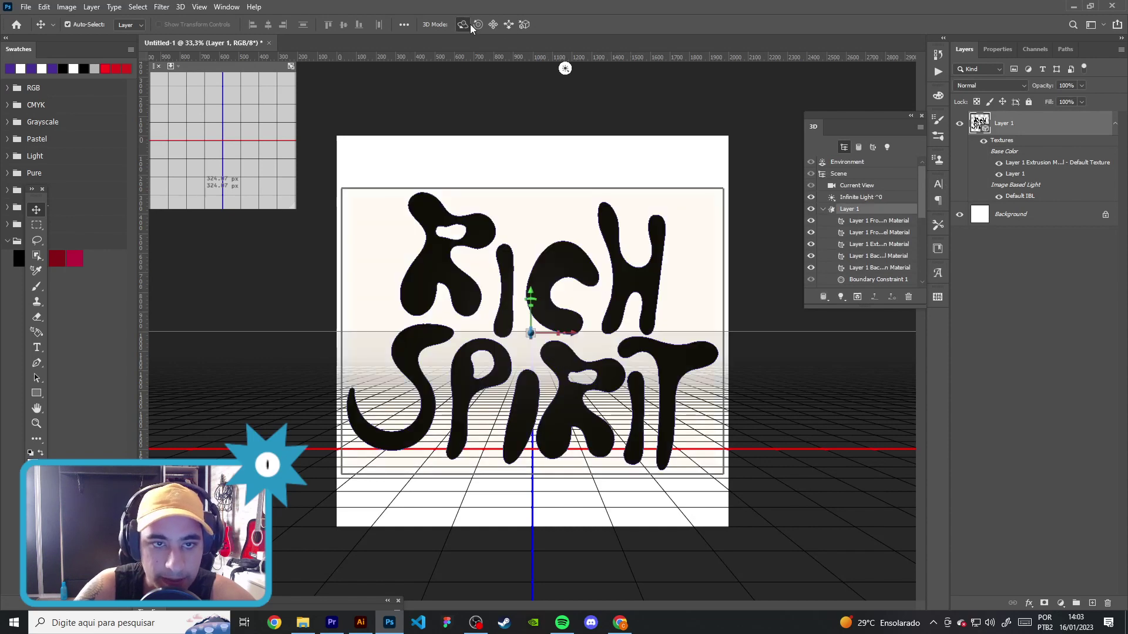
drag(558, 268, 598, 245)
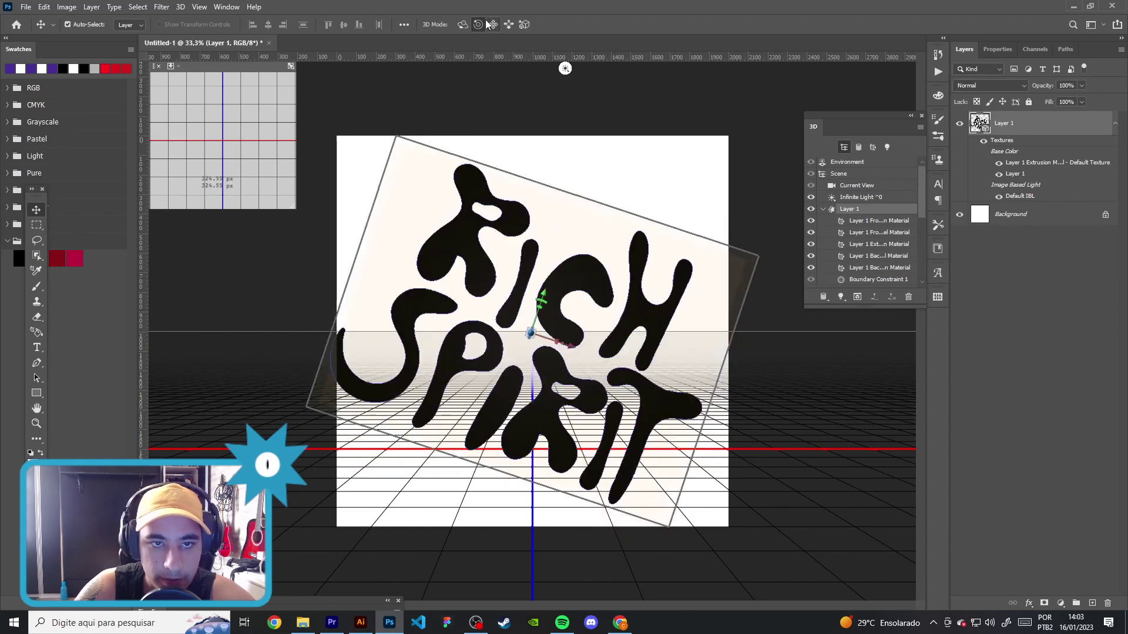
click(492, 24)
drag(515, 259, 603, 277)
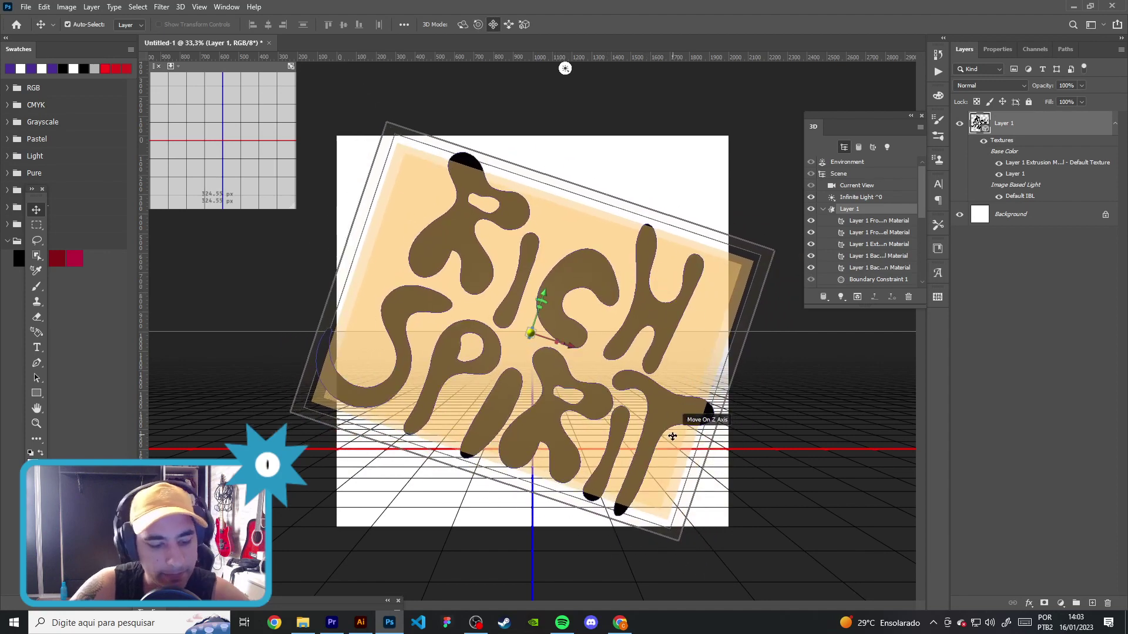
key(ctrl+z)
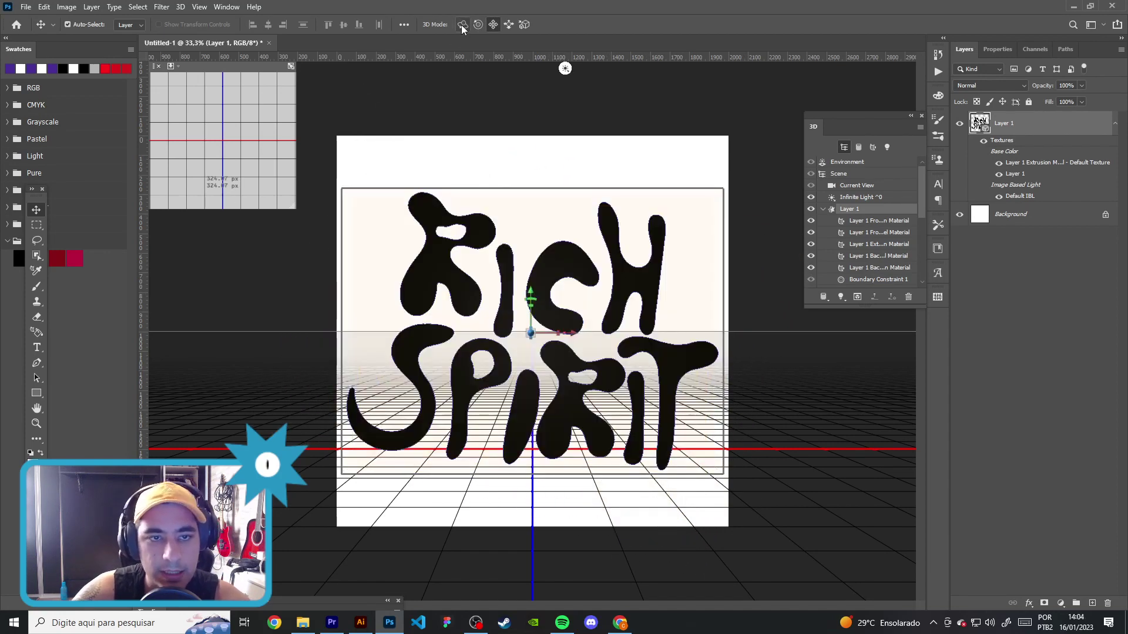
Step: Test rotating and sliding the 3D text, undoing back to the front-facing view
click(462, 25)
drag(561, 333, 572, 335)
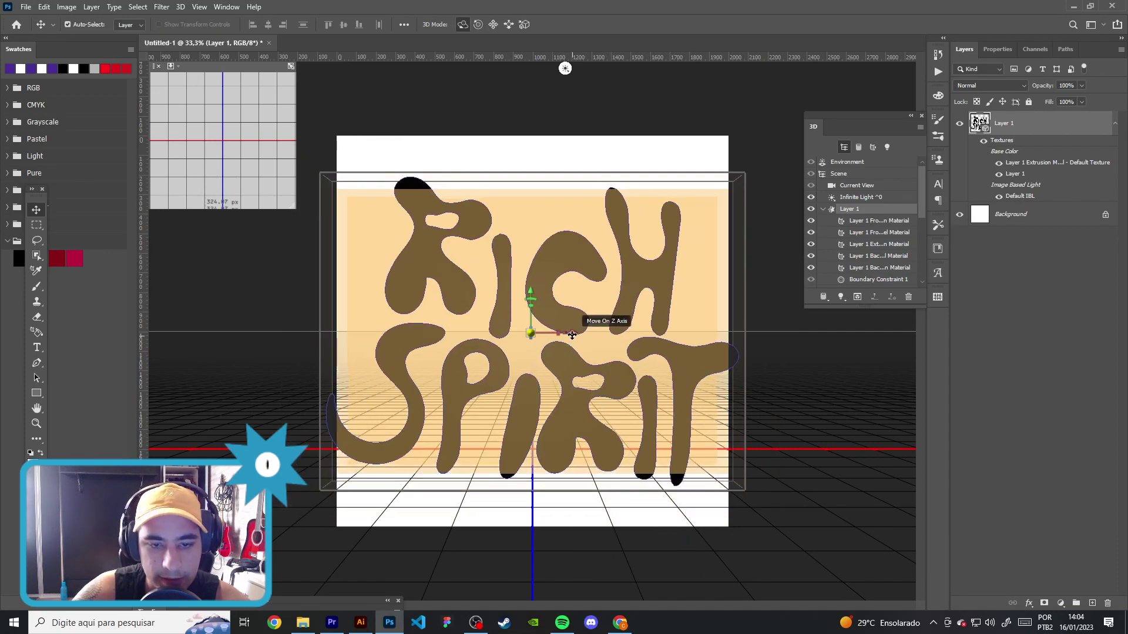
click(509, 24)
mouse_move(558, 150)
mouse_down()
mouse_move(657, 148)
mouse_move(568, 160)
mouse_move(658, 131)
mouse_move(704, 156)
mouse_up()
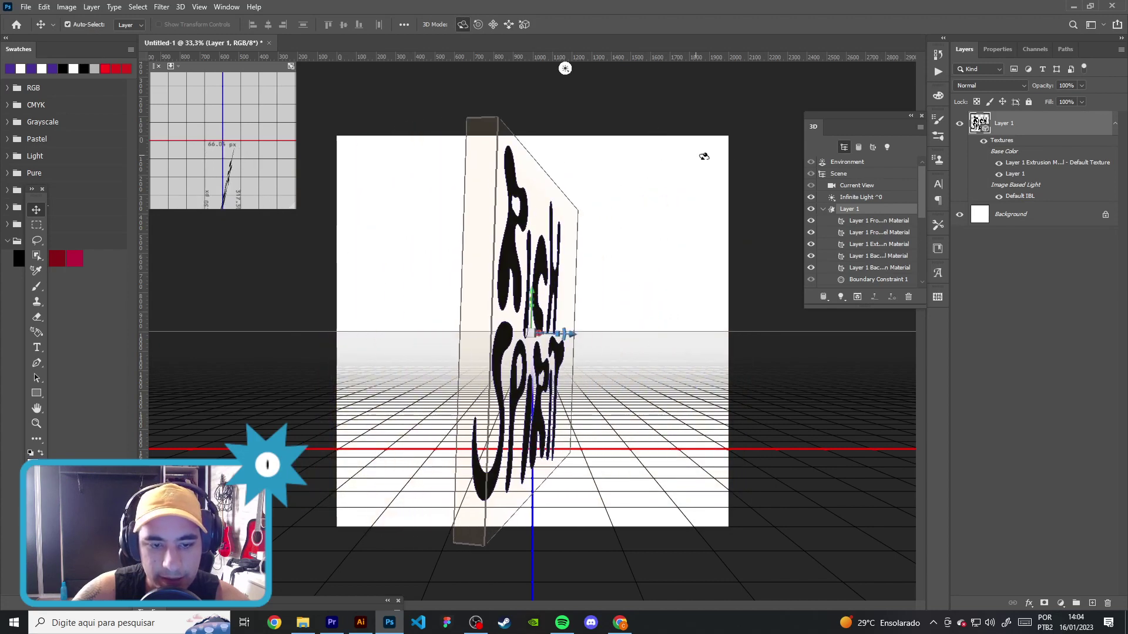
key(ctrl+z)
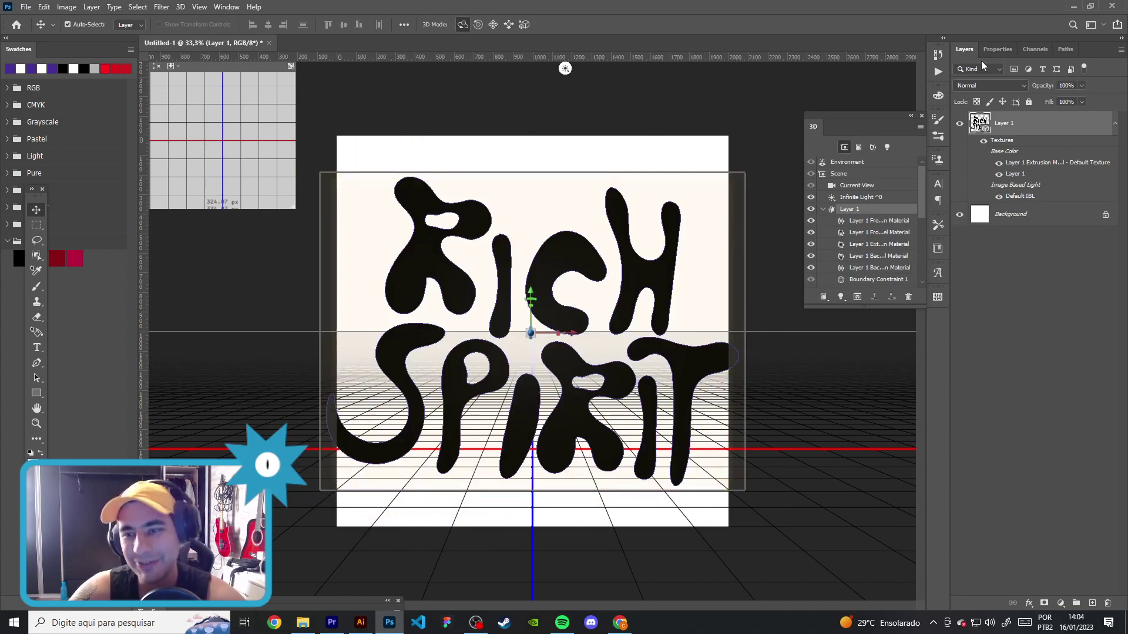
click(984, 50)
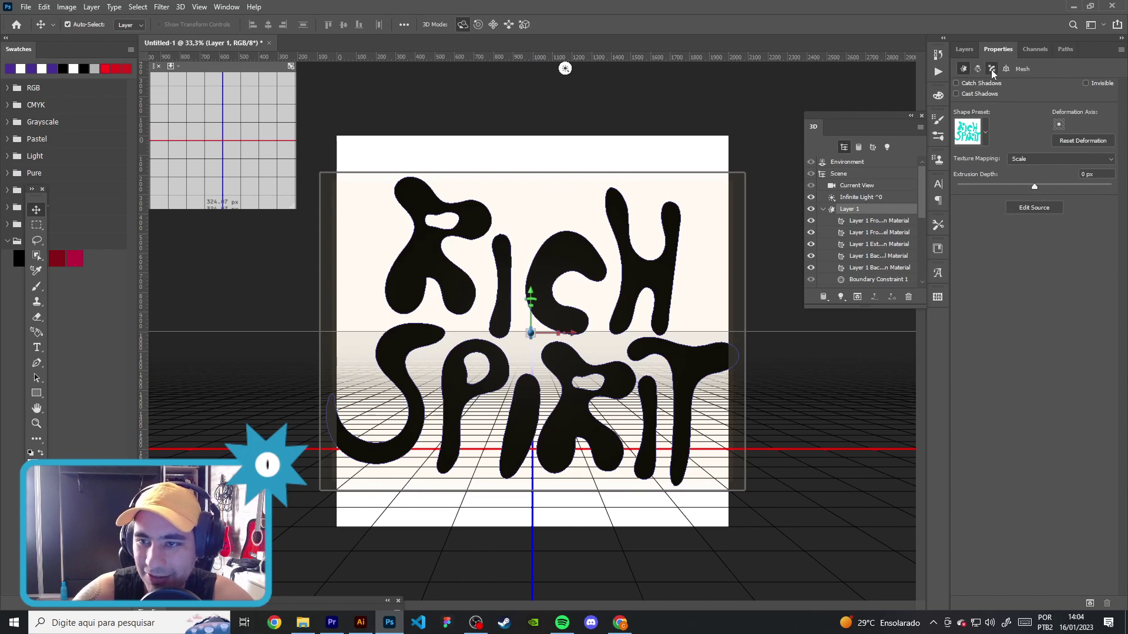
Step: Set the cap inflate strength to 40% and apply inflation to Front and Back sides
click(992, 69)
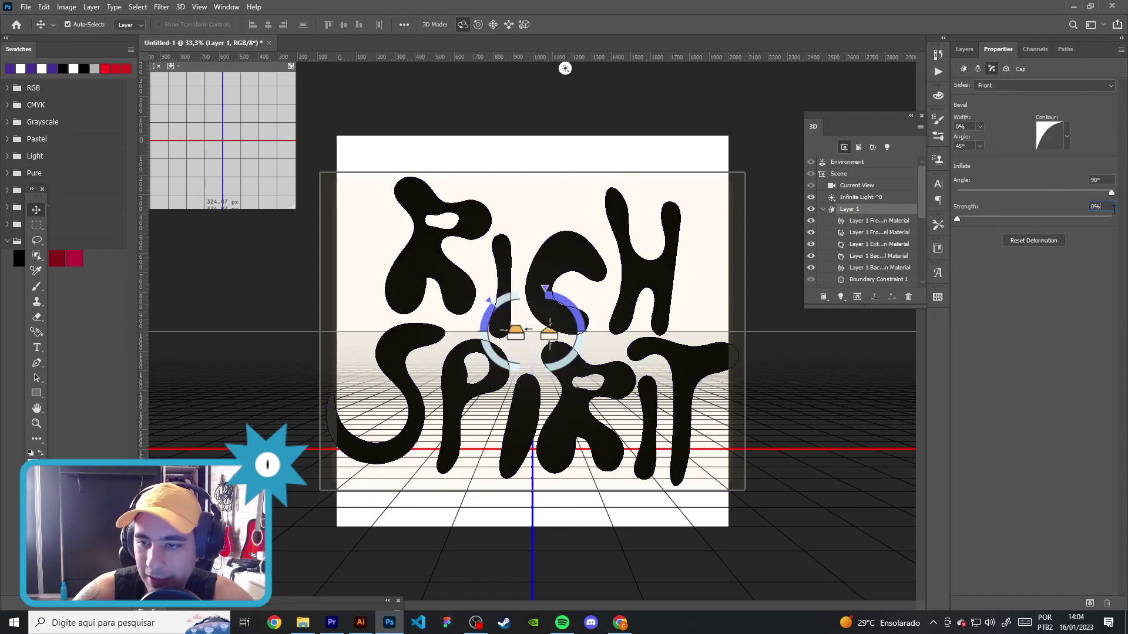
text(40)
key(Return)
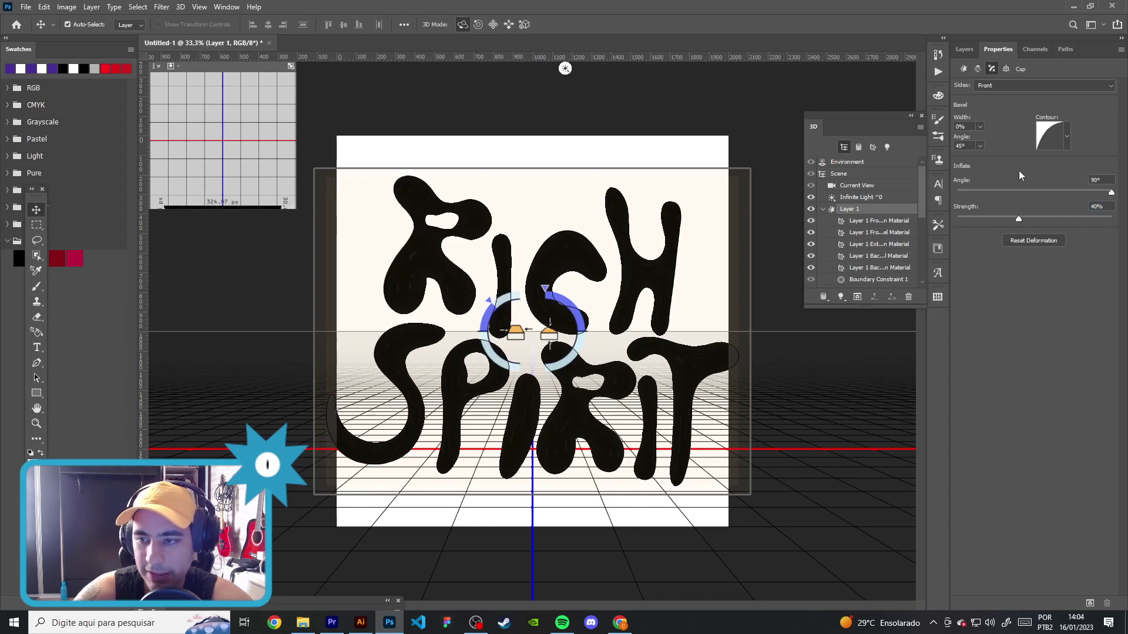
click(1095, 89)
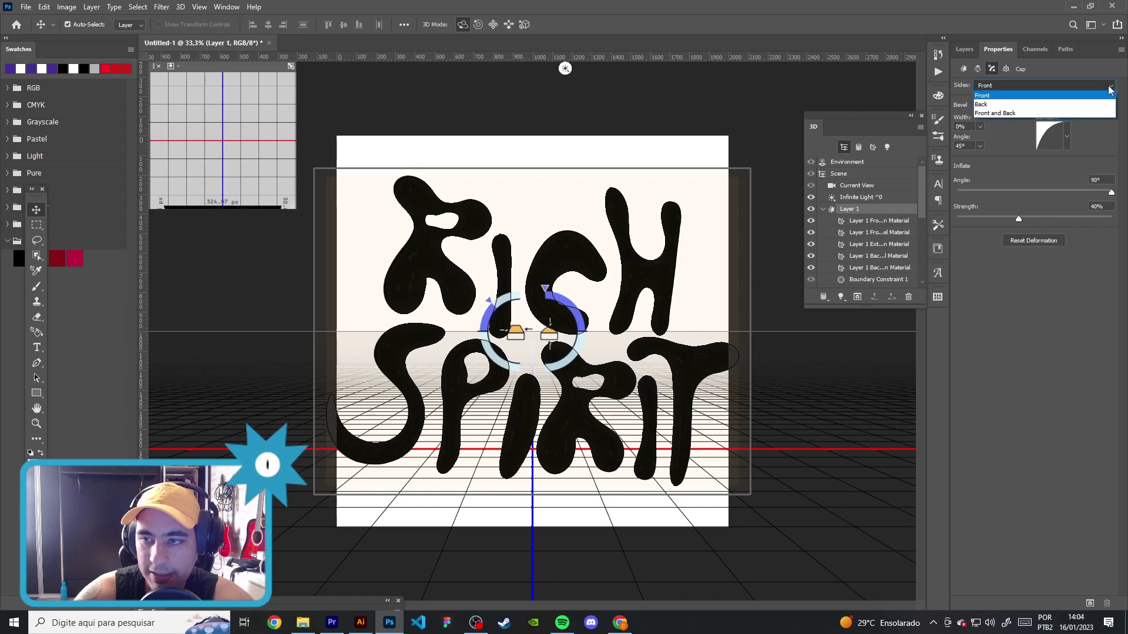
click(1004, 111)
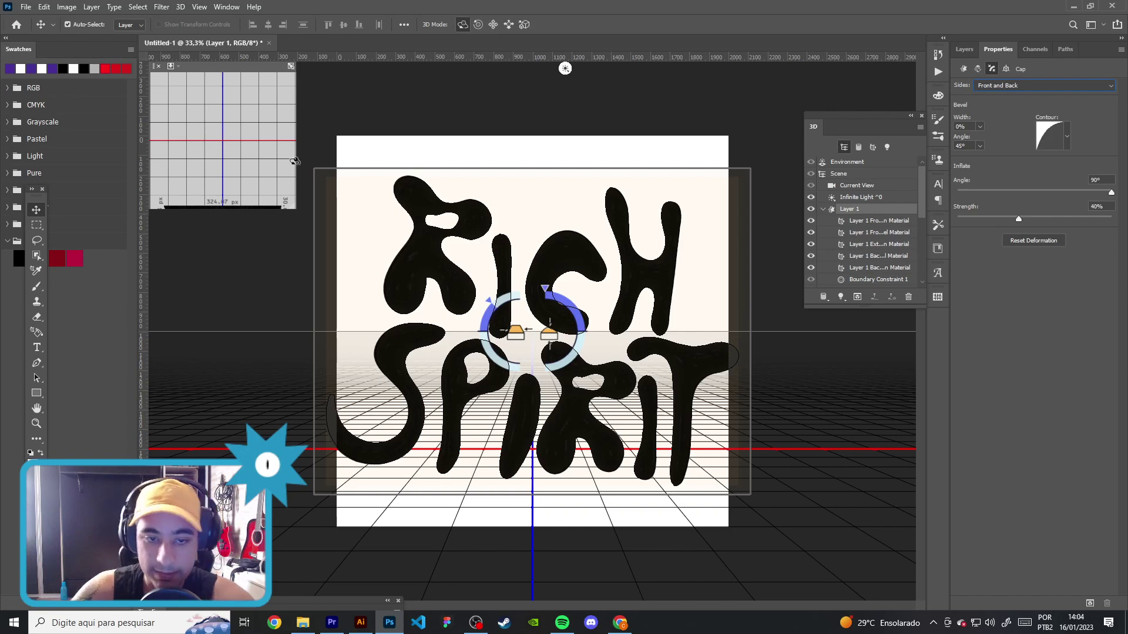
click(969, 51)
Step: Orbit the text to an oblique view and back to front, then pan it up and right
mouse_move(586, 155)
mouse_down()
mouse_move(750, 158)
mouse_move(664, 235)
mouse_up()
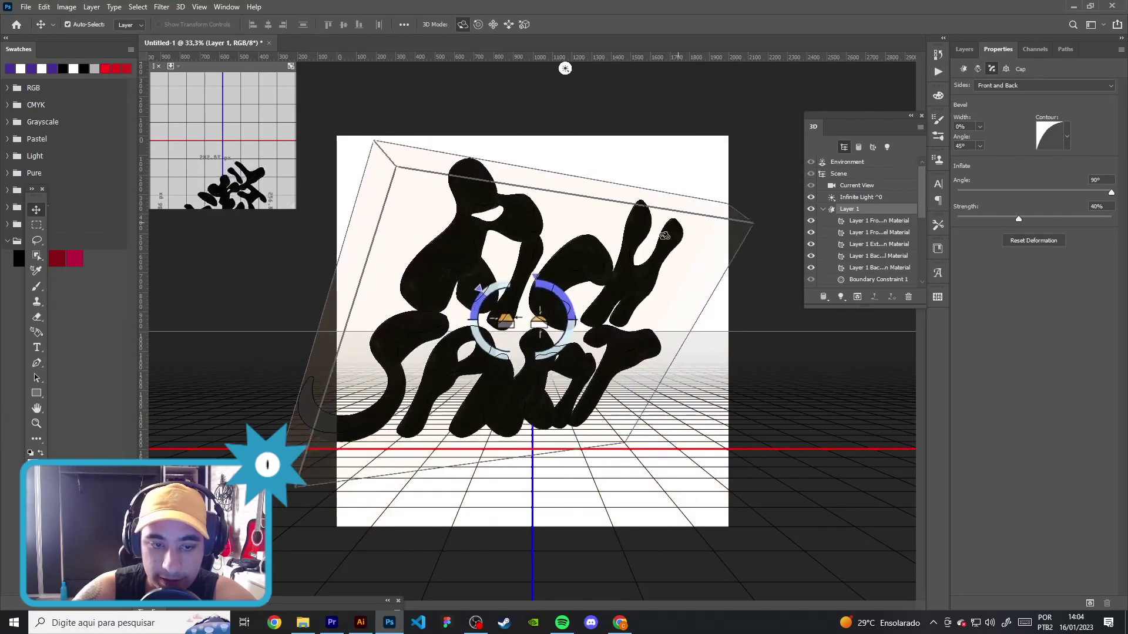
drag(664, 235, 695, 214)
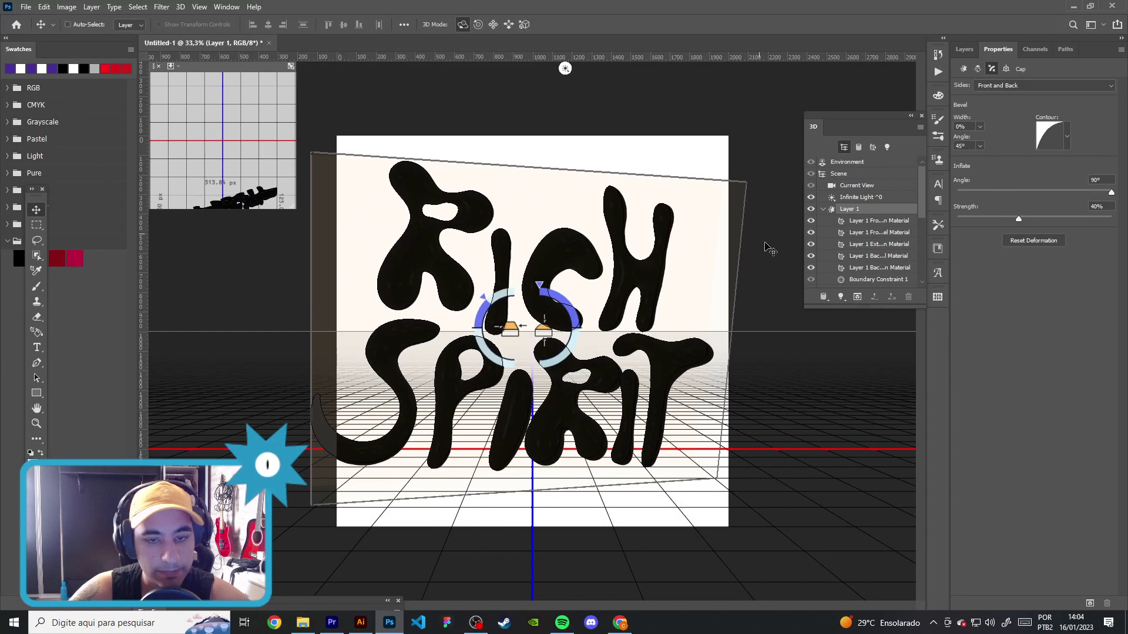
drag(769, 250, 716, 223)
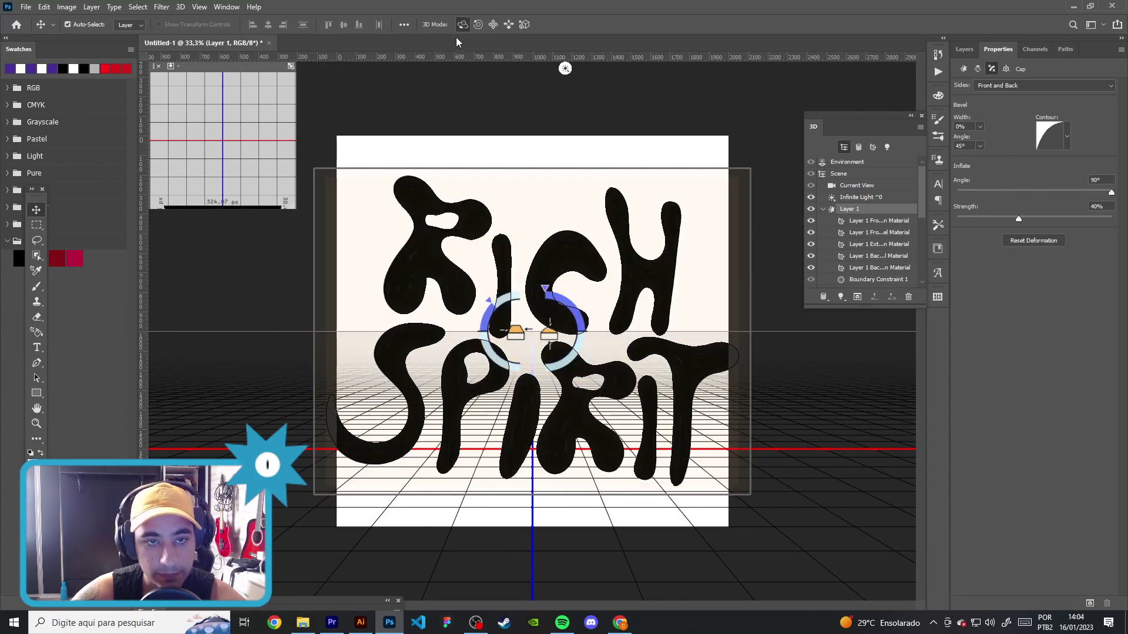
click(493, 24)
mouse_move(540, 156)
mouse_down()
mouse_move(545, 171)
mouse_move(554, 154)
mouse_move(543, 152)
mouse_move(549, 181)
mouse_move(558, 91)
mouse_up()
click(509, 24)
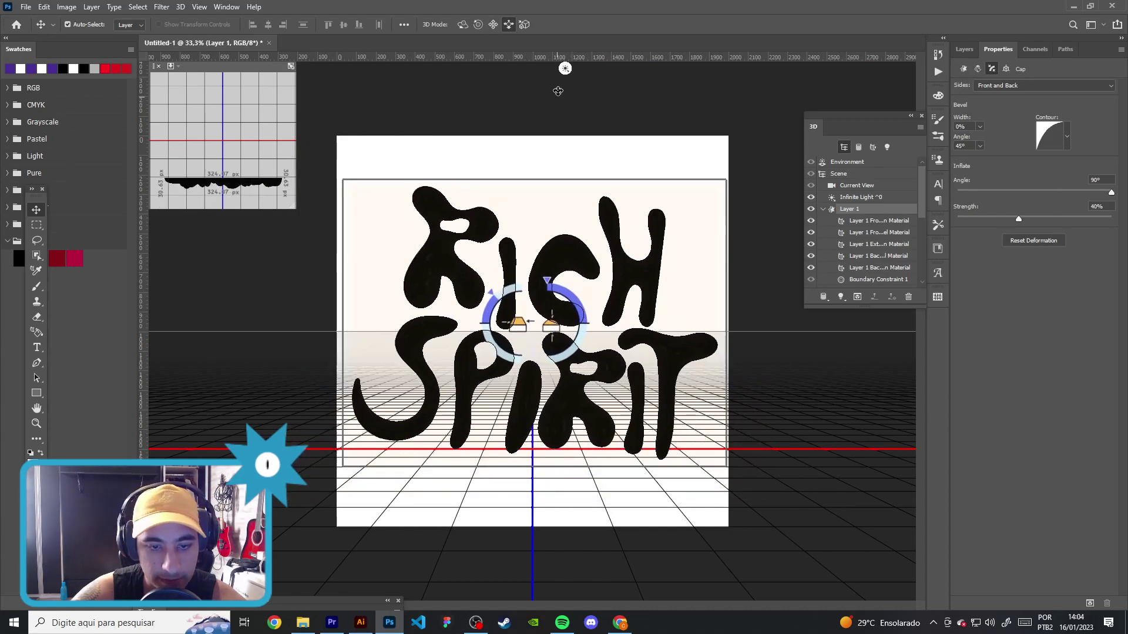
Step: Undo trial orbits and spins, then slide the text back along Z so it looks smaller
click(463, 24)
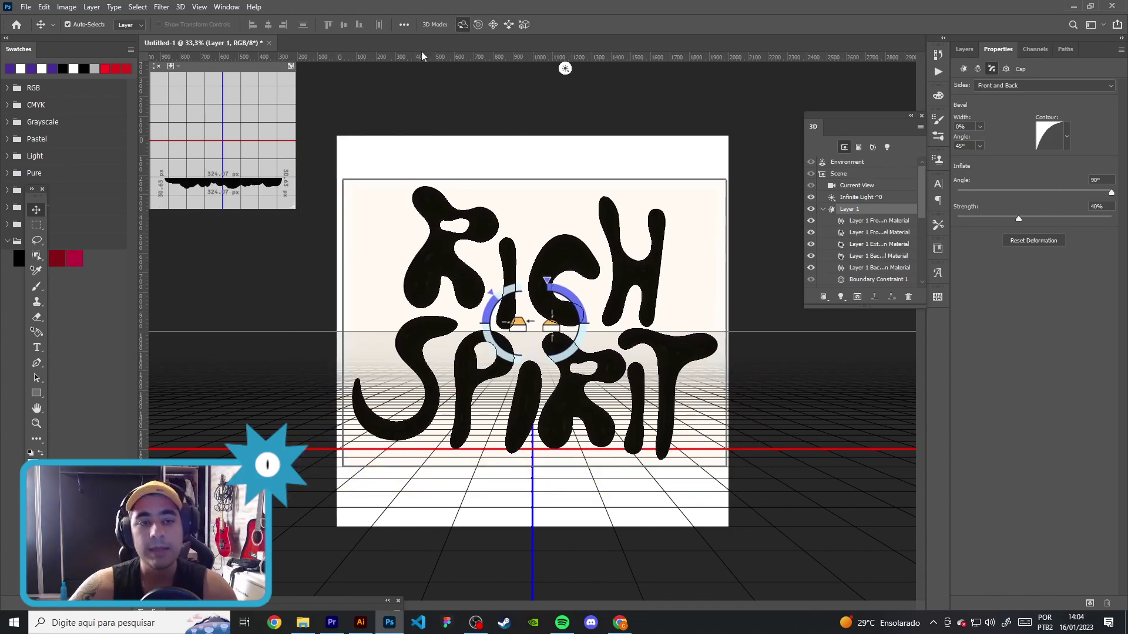
mouse_move(522, 153)
mouse_down()
mouse_move(609, 159)
mouse_move(568, 164)
mouse_up()
key(ctrl+z)
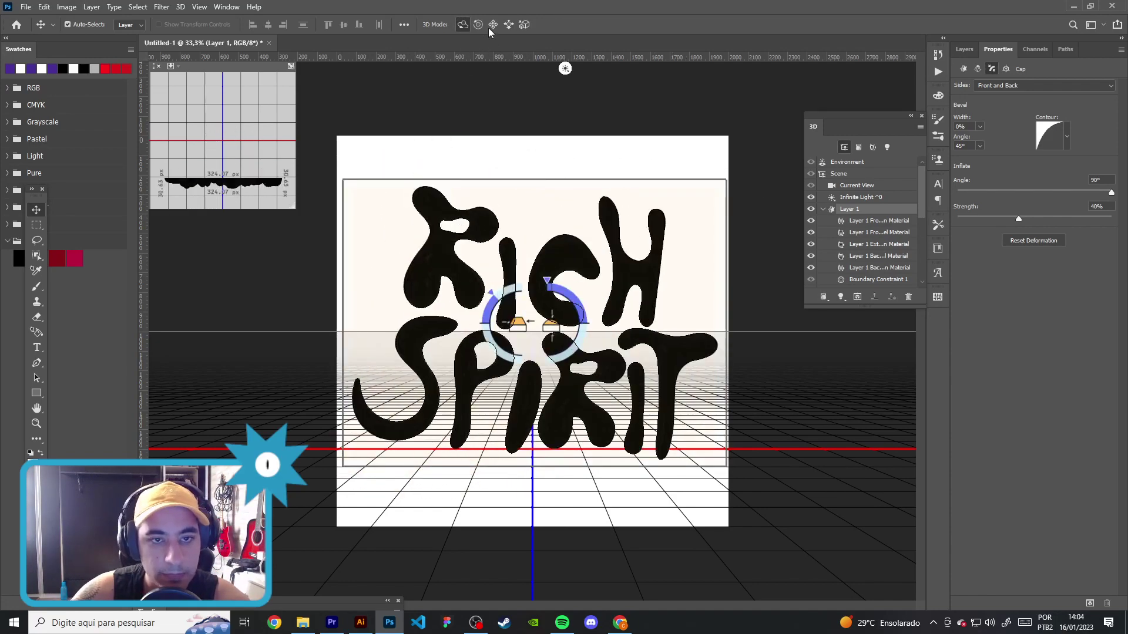
drag(546, 159, 756, 323)
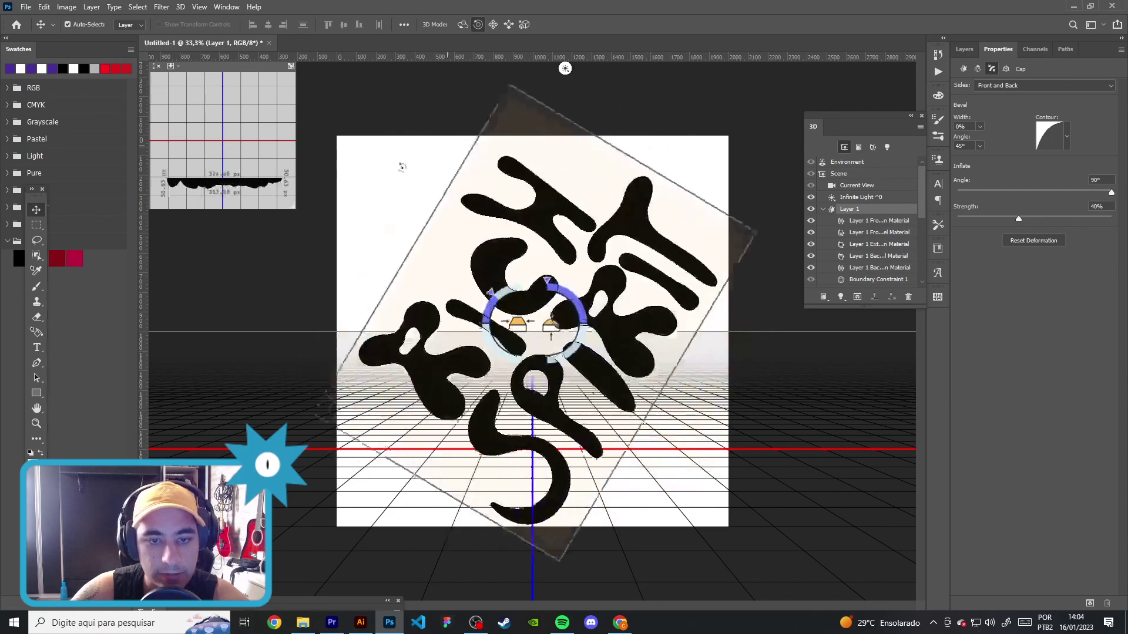
key(ctrl+z)
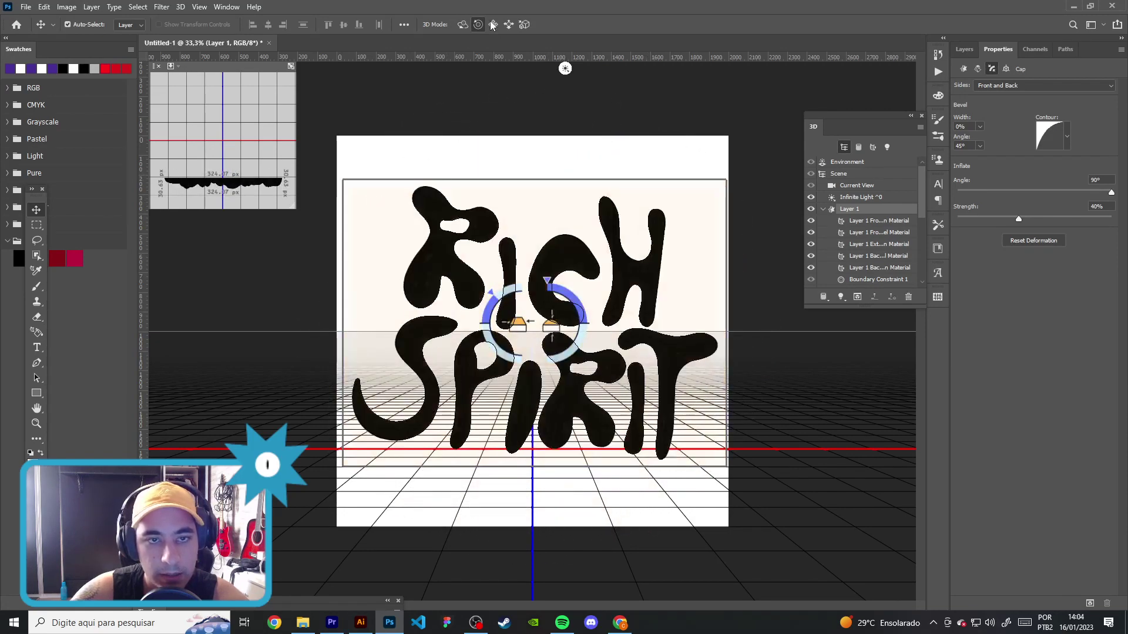
mouse_move(516, 81)
mouse_down()
mouse_move(561, 177)
mouse_move(549, 160)
mouse_up()
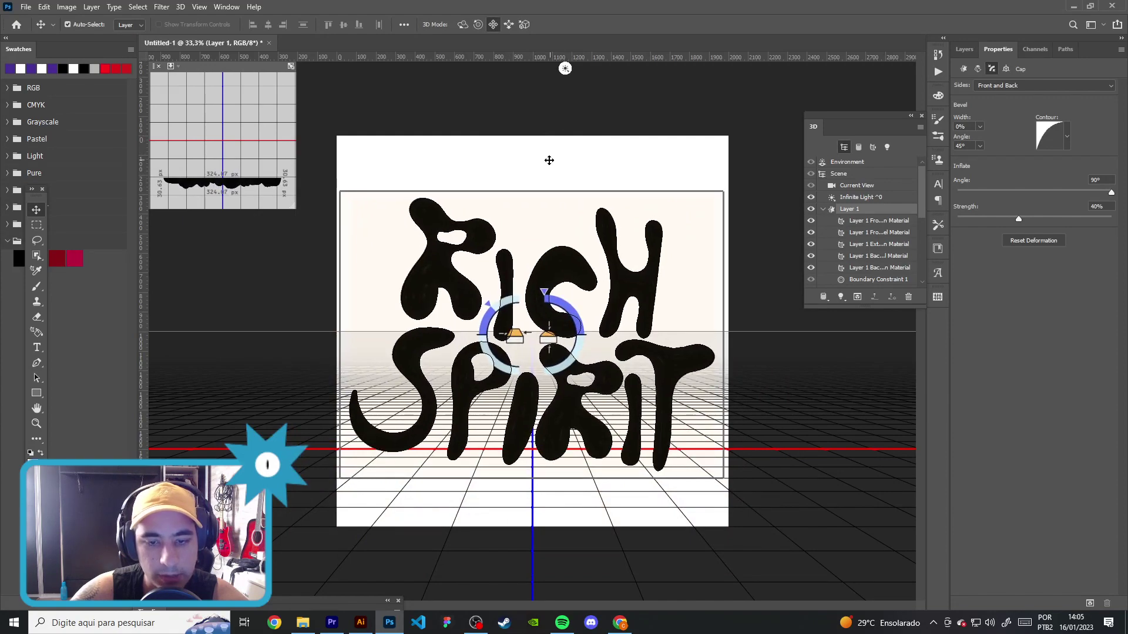
click(509, 25)
mouse_move(558, 194)
mouse_down()
mouse_move(494, 22)
mouse_move(563, 184)
mouse_up()
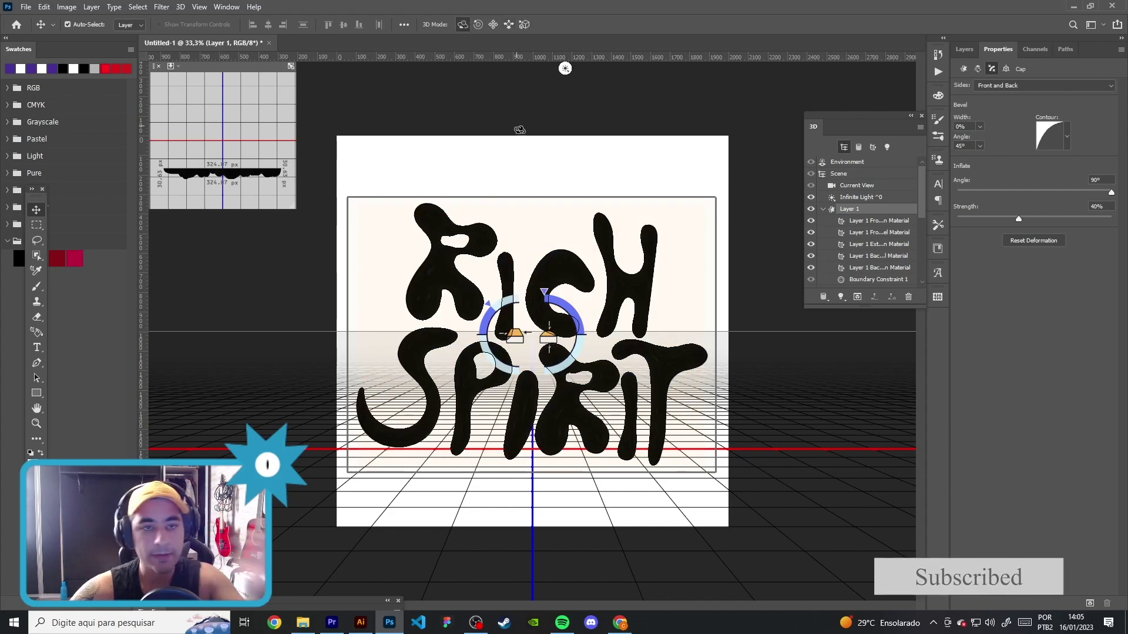
click(534, 153)
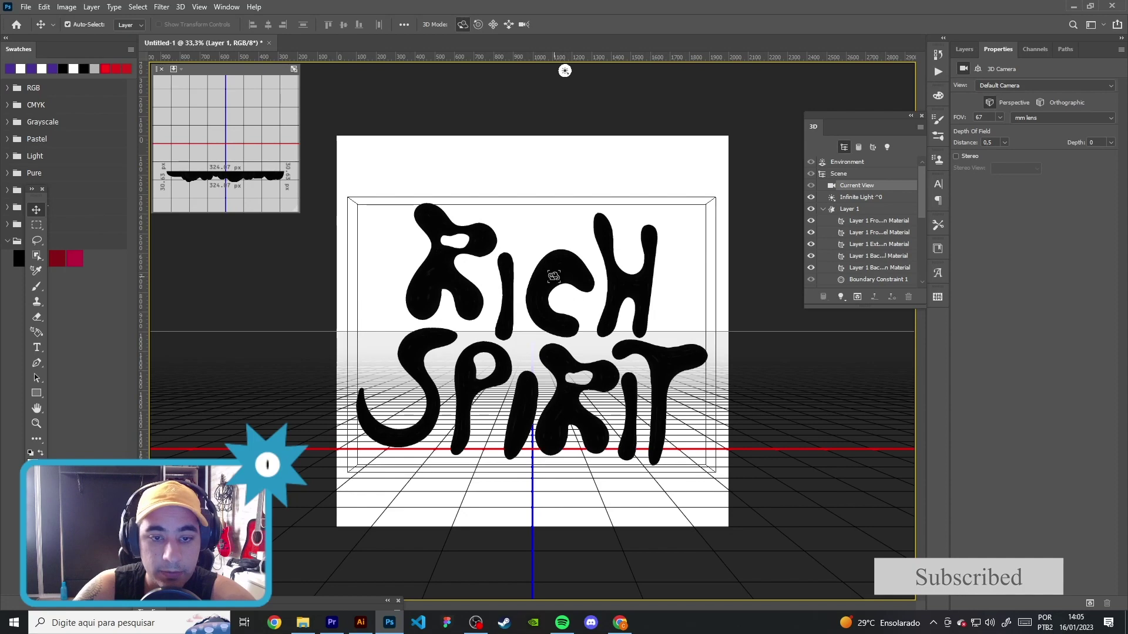
Step: Select the Layer 1 mesh, review its cap contour presets, and pick the Front Inflation Material
click(563, 283)
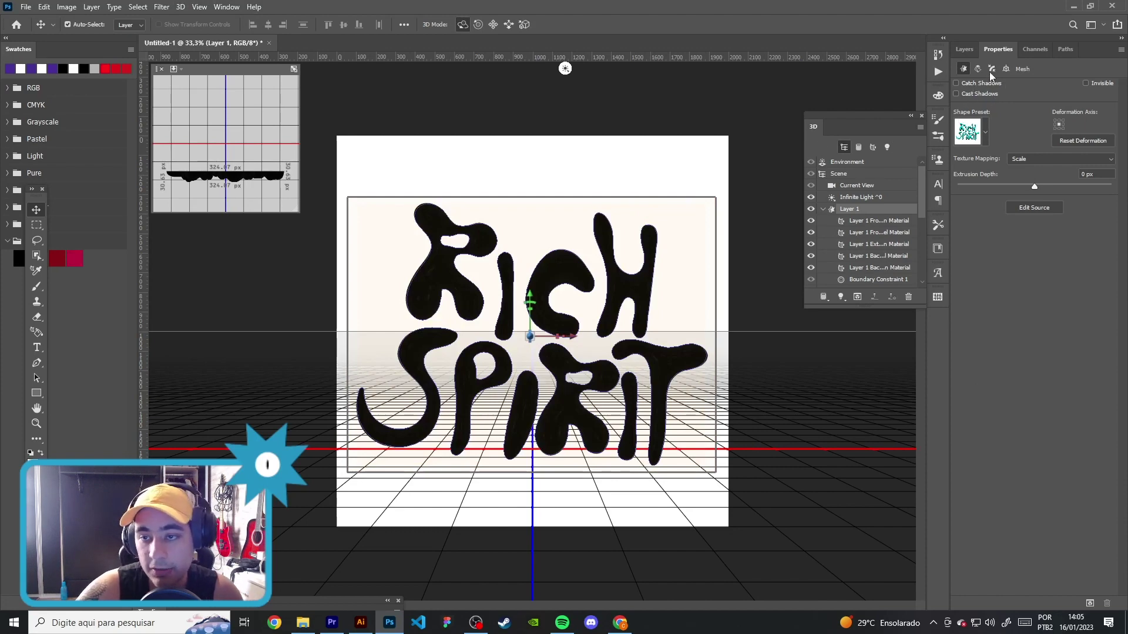
click(991, 69)
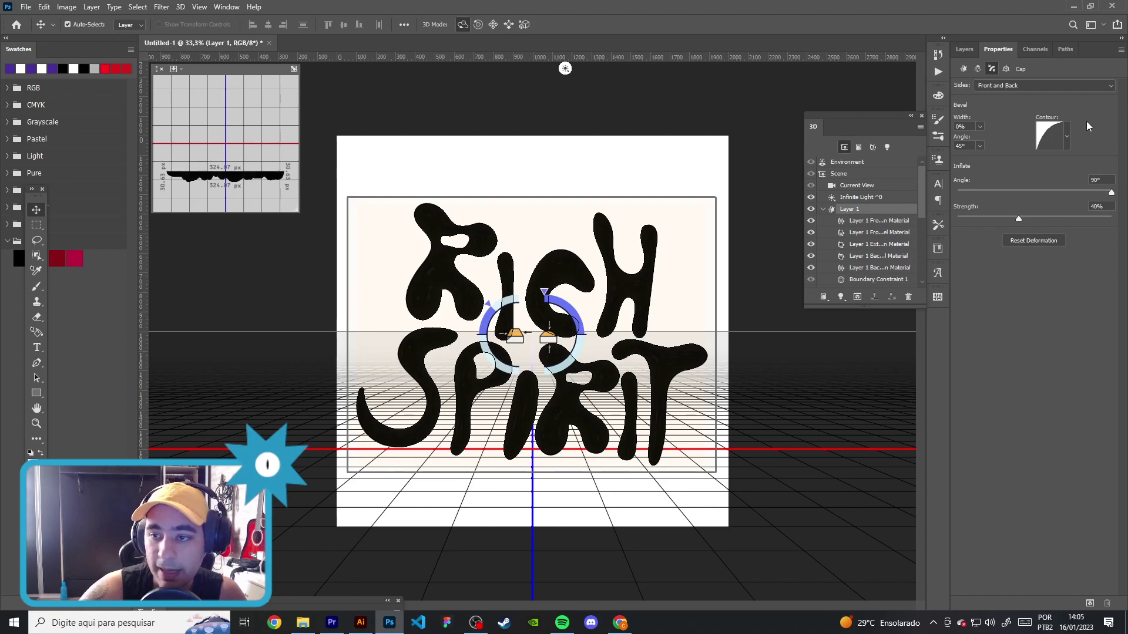
click(1067, 137)
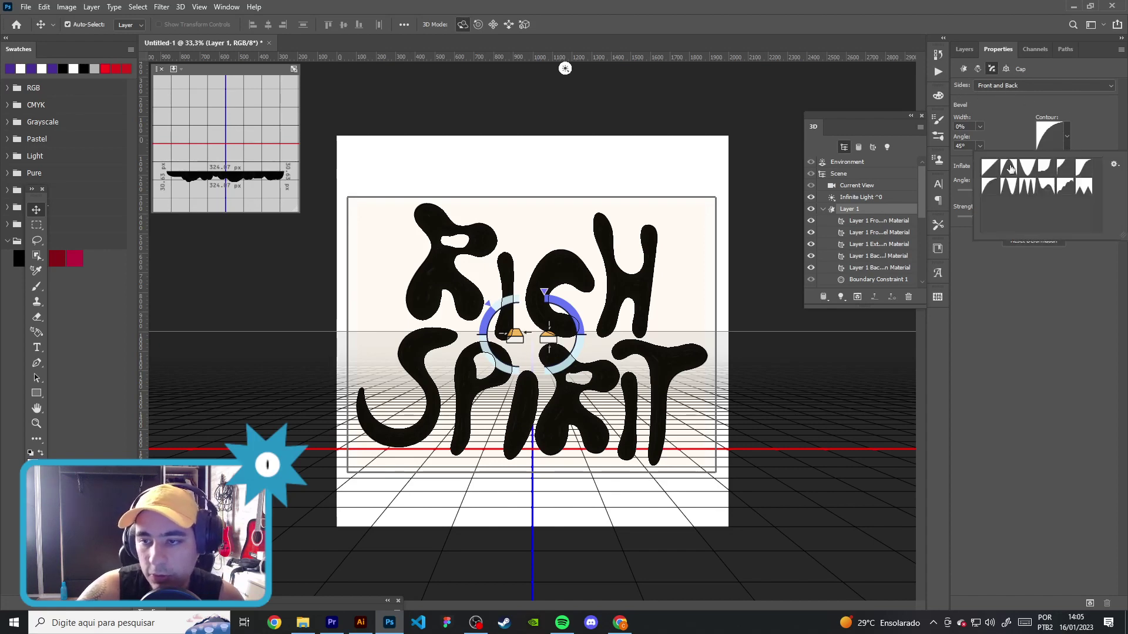
click(1095, 112)
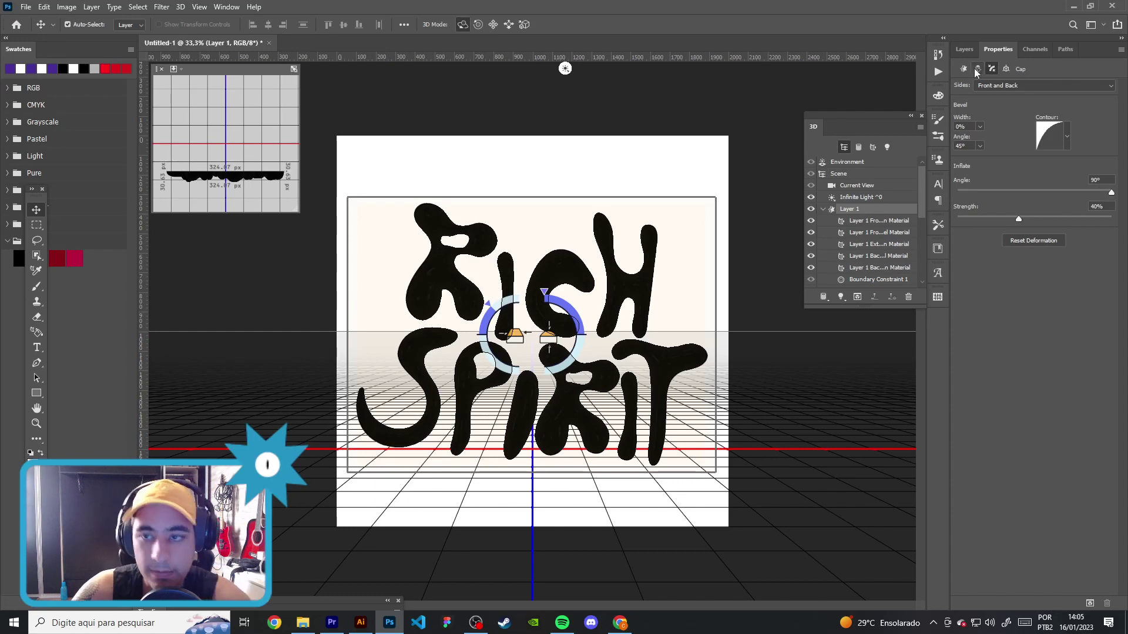
click(965, 49)
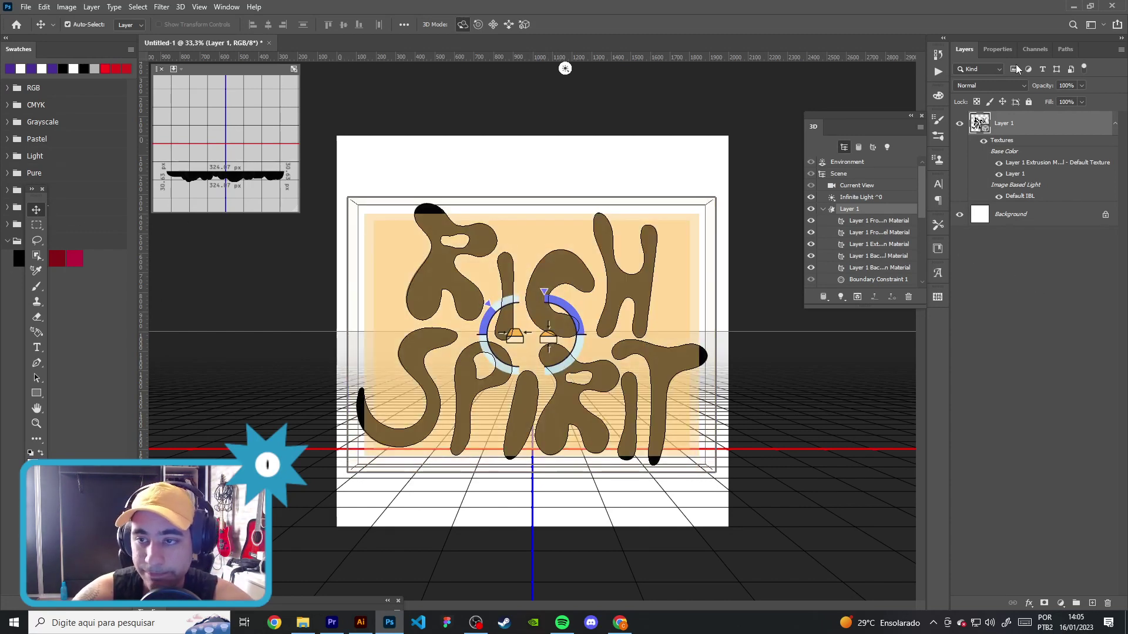
double_click(867, 221)
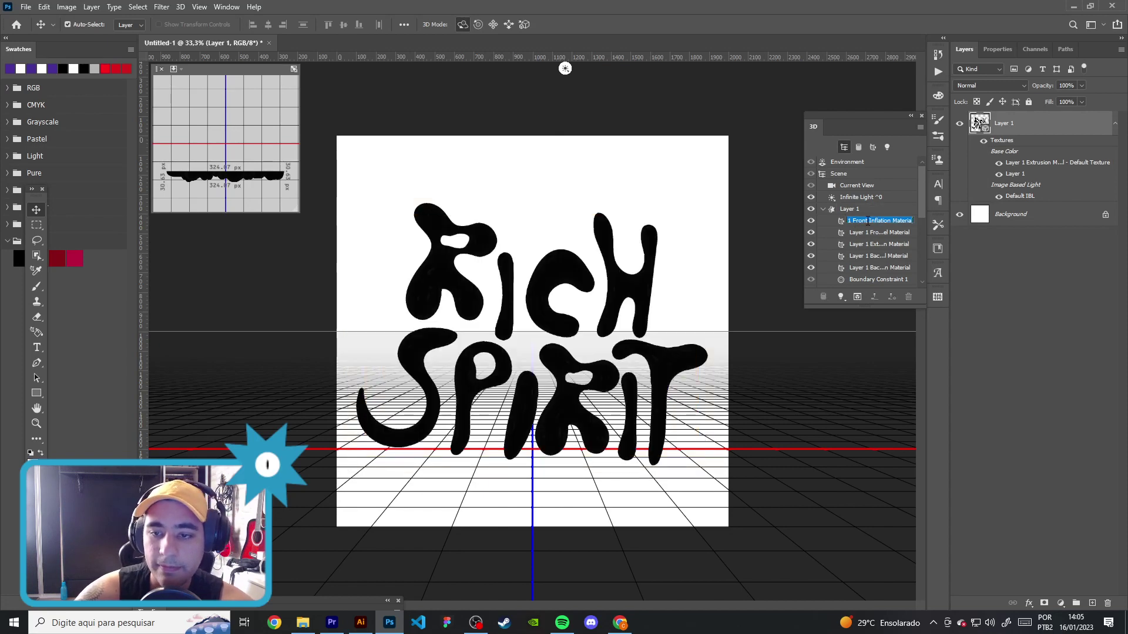
Step: Give the front inflation material the glossy checker-sphere preset: 100% metallic, 0% roughness, 3% glow
key(Return)
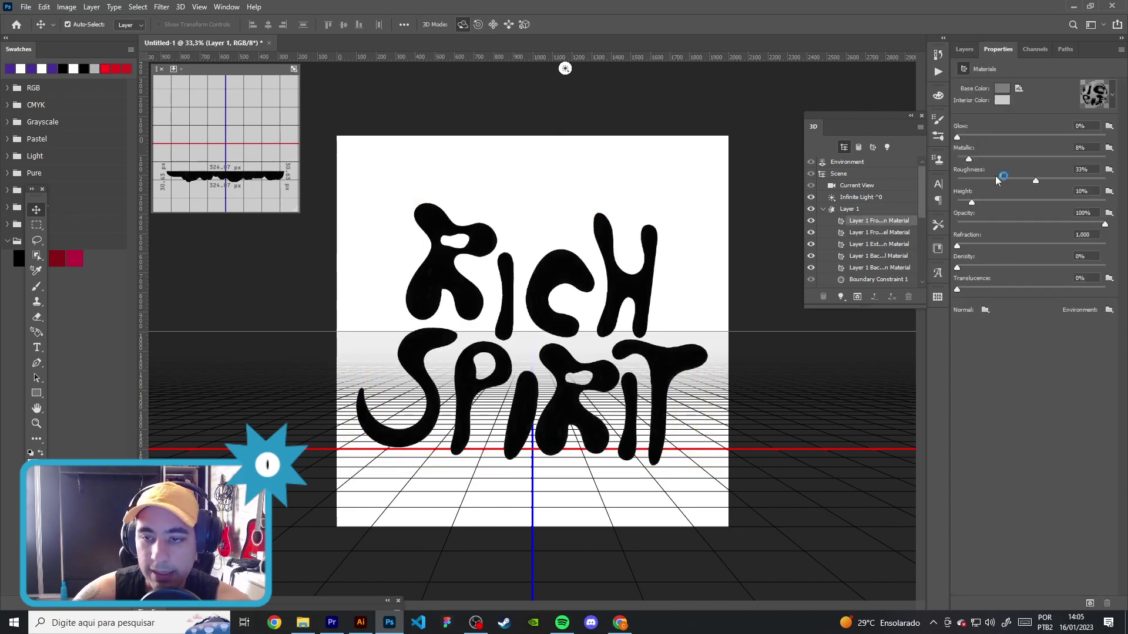
click(1002, 89)
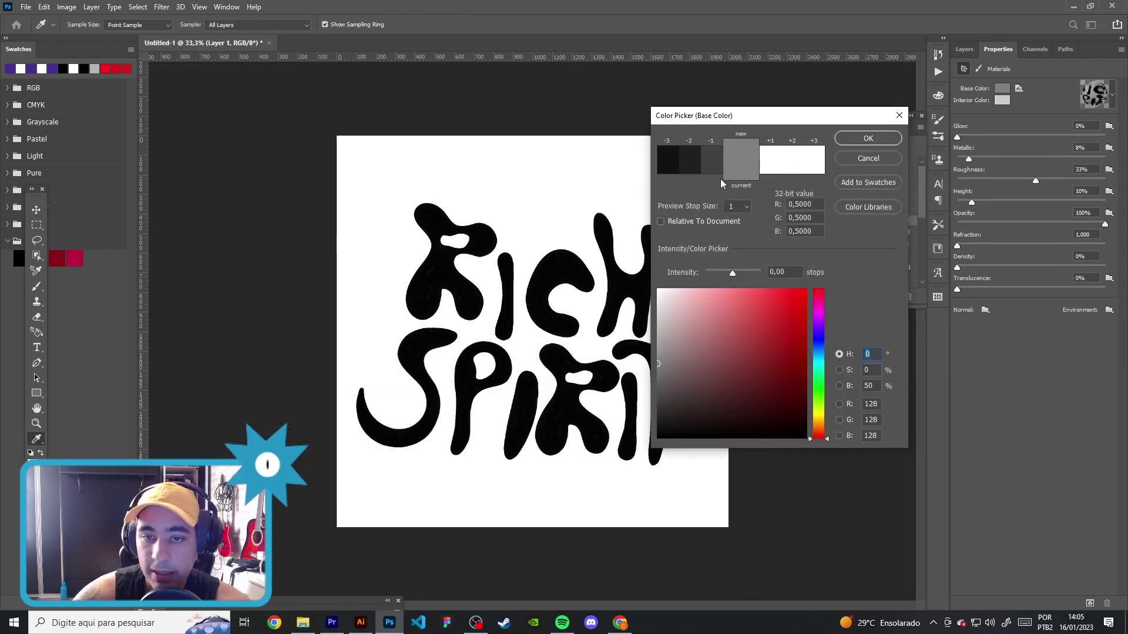
click(875, 160)
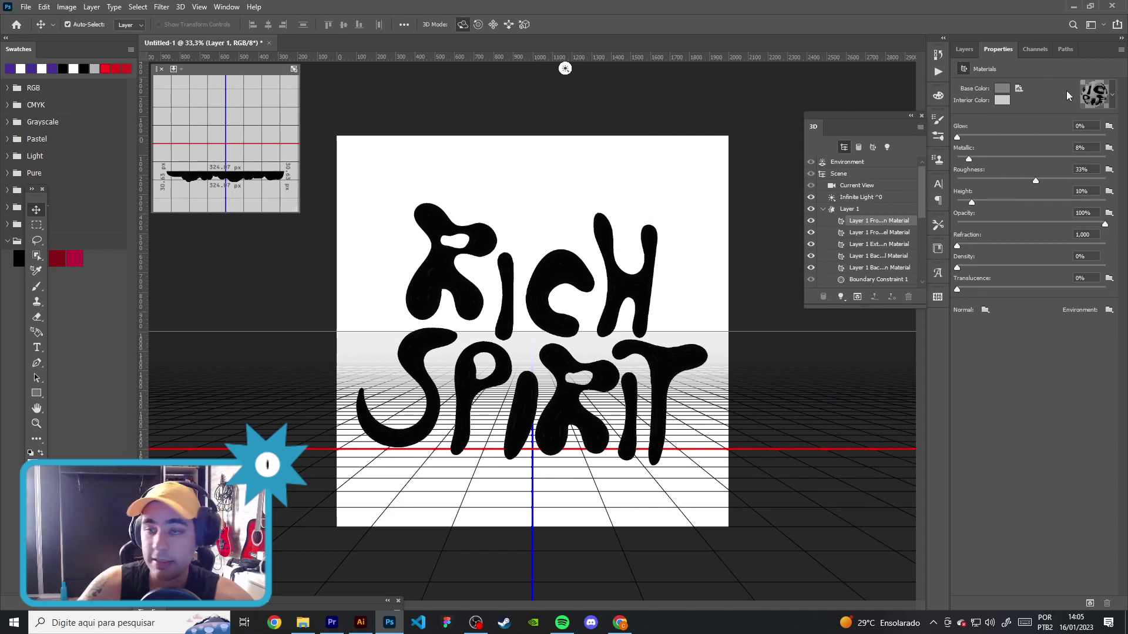
click(1112, 96)
scroll(1098, 127, down, 1)
scroll(1092, 141, down, 1)
scroll(1084, 153, down, 1)
scroll(1075, 168, down, 1)
click(1073, 169)
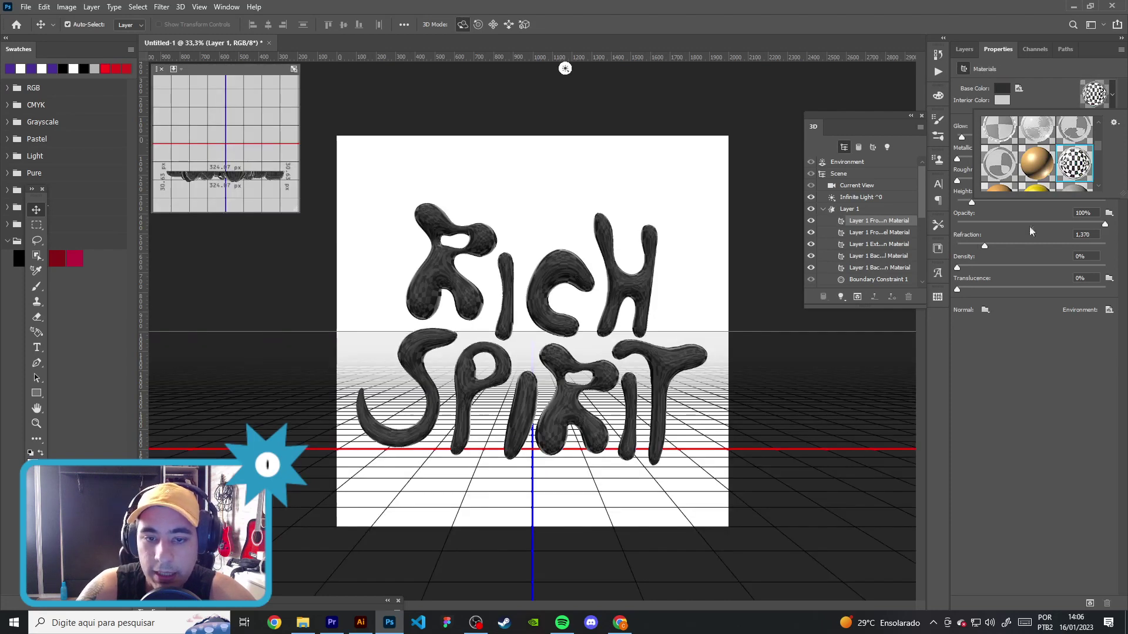
click(1059, 372)
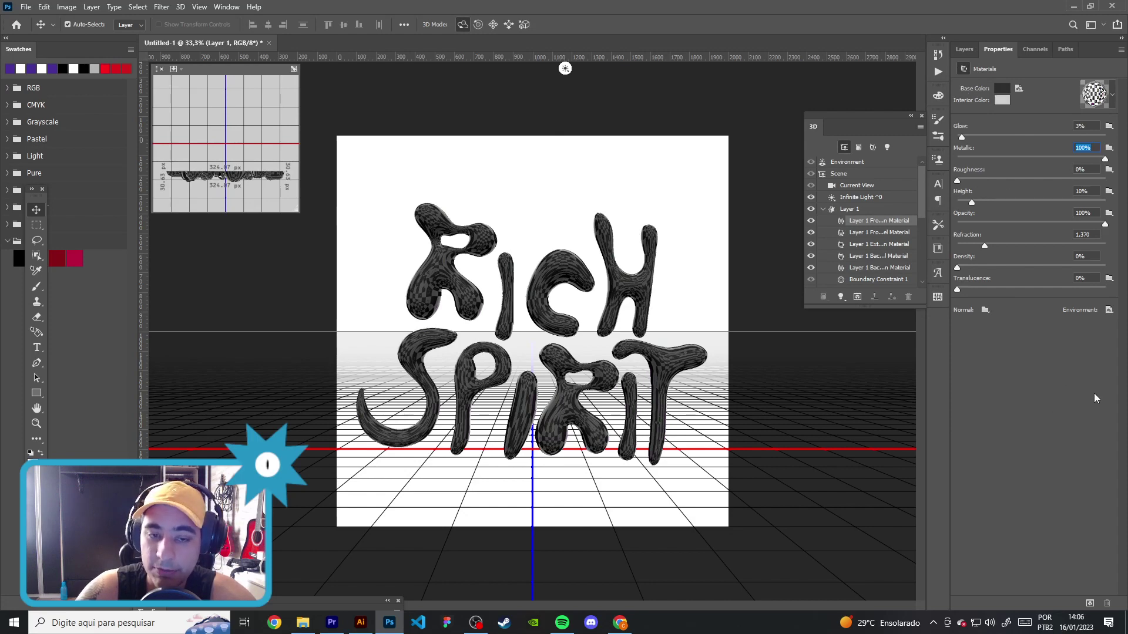
click(1108, 310)
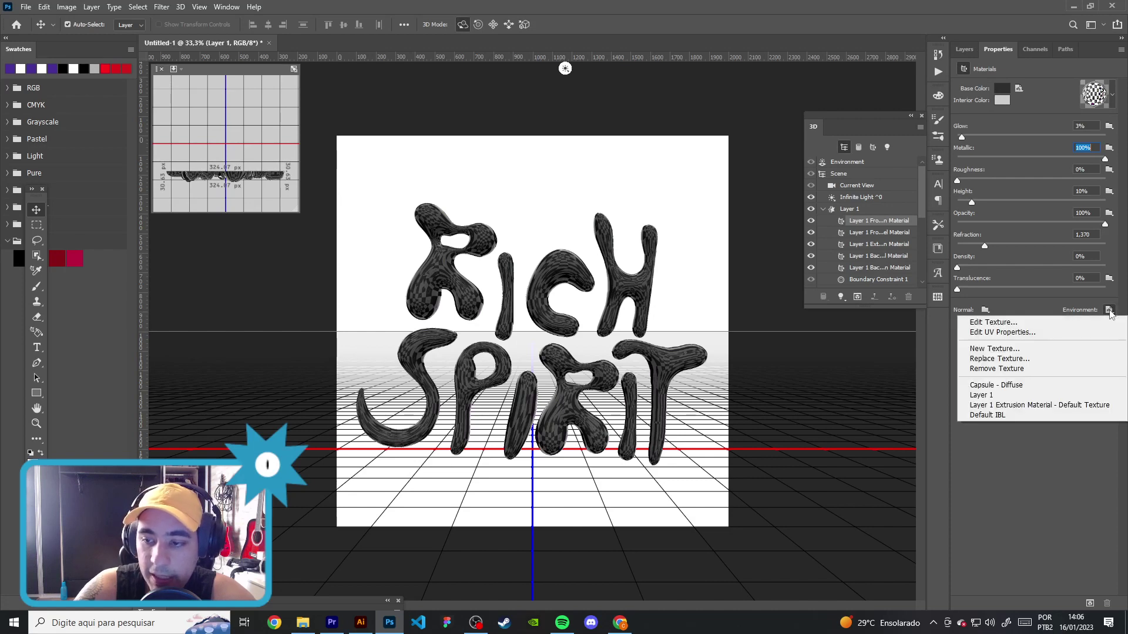
Step: Open the Environment texture as its own .psb document, converting its colour profile
click(977, 322)
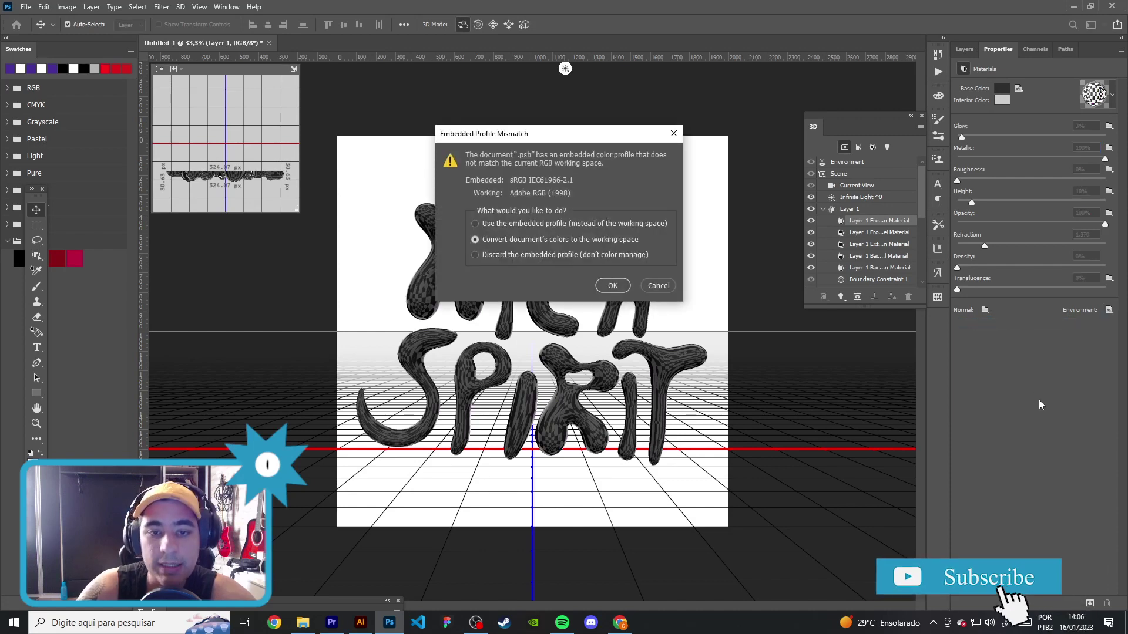
click(611, 285)
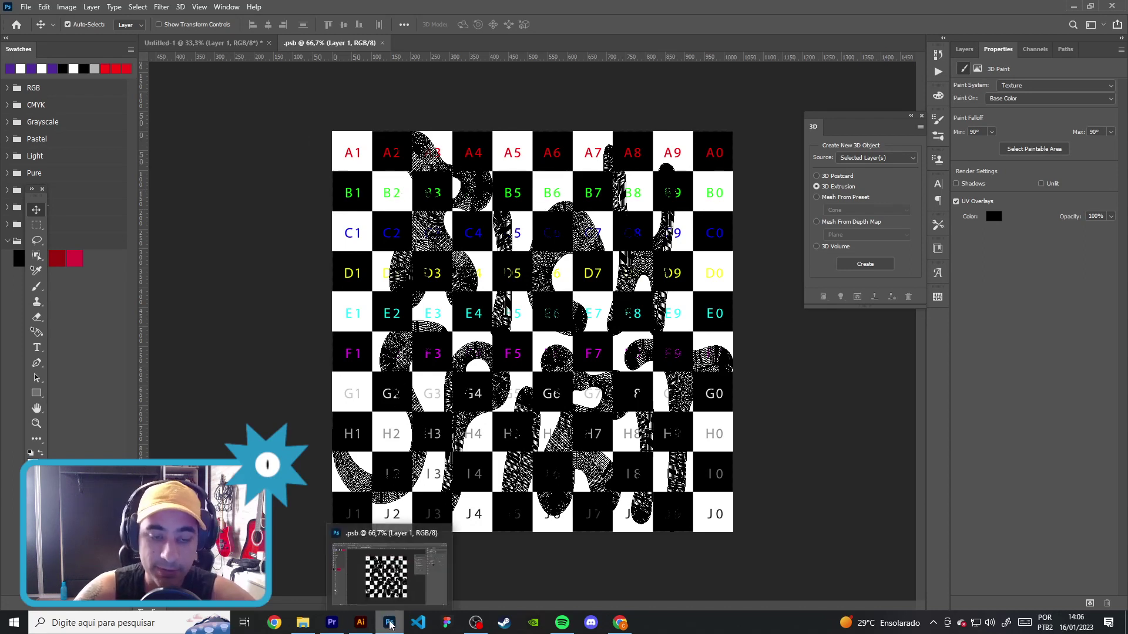
mouse_move(389, 623)
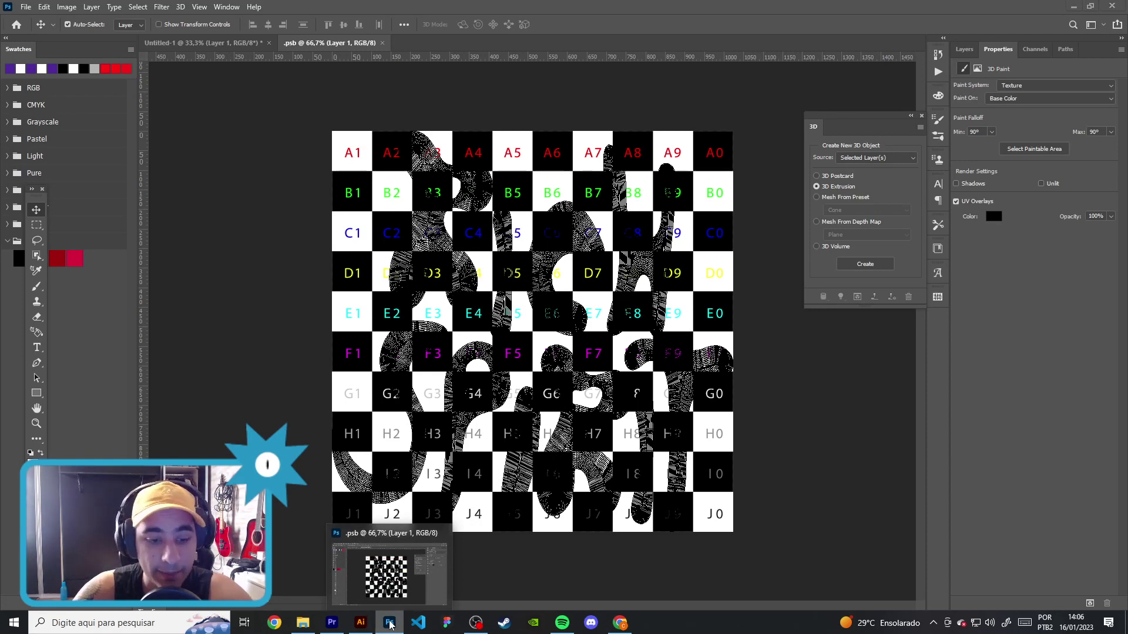
Step: Place the sci-fi studio room image into the environment texture, scaled to fill, and save it
click(390, 622)
click(1084, 8)
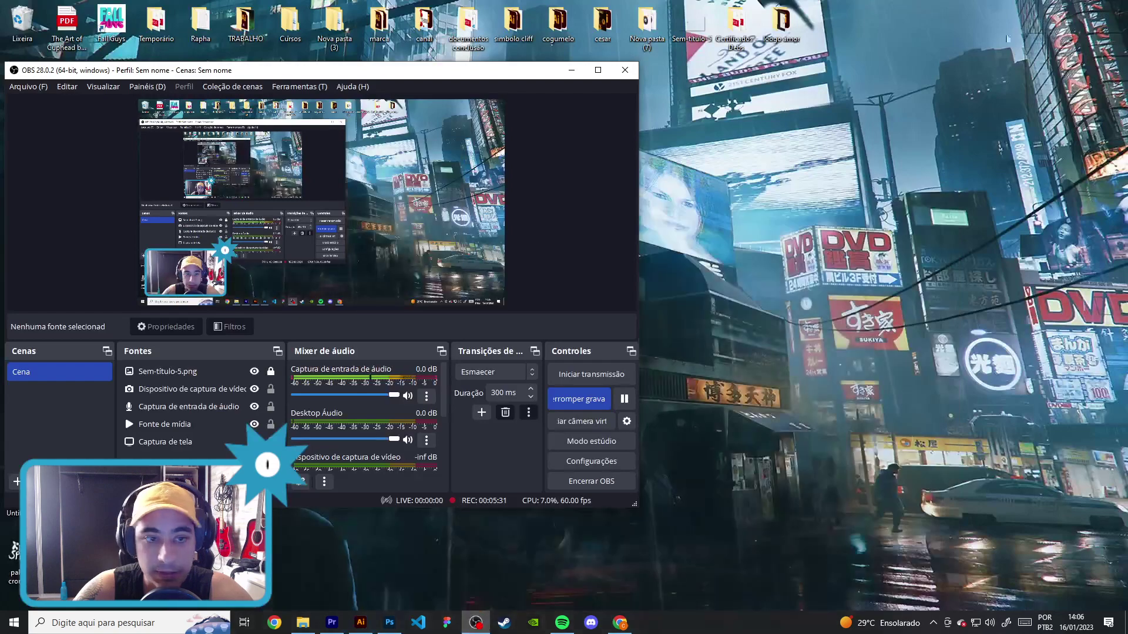
key(super+d)
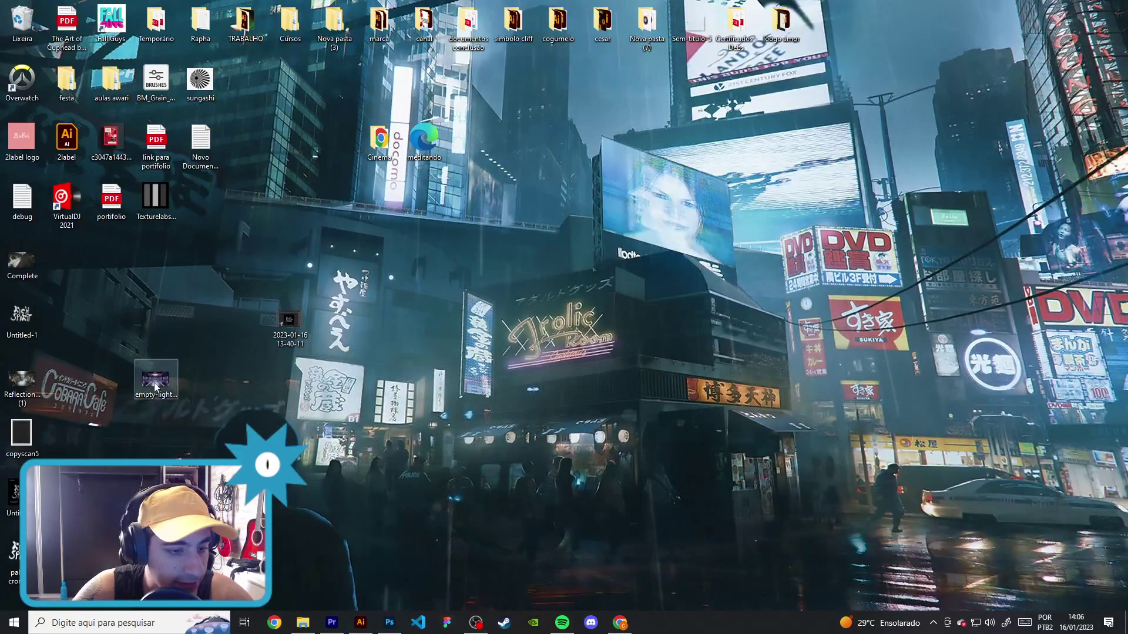
drag(156, 381, 391, 628)
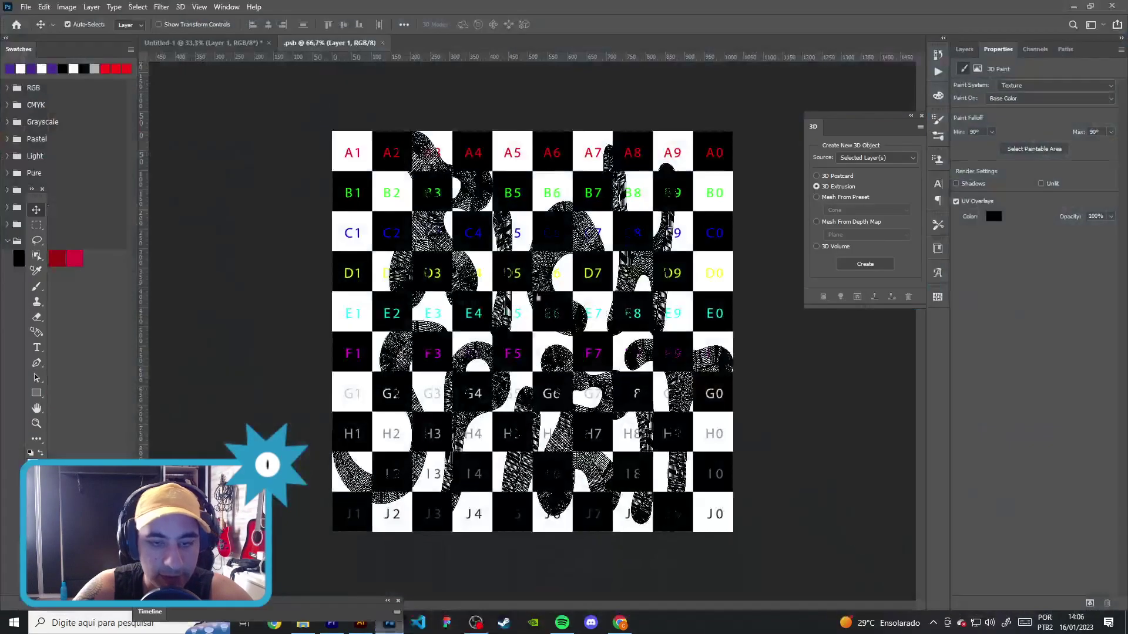
drag(390, 627, 592, 314)
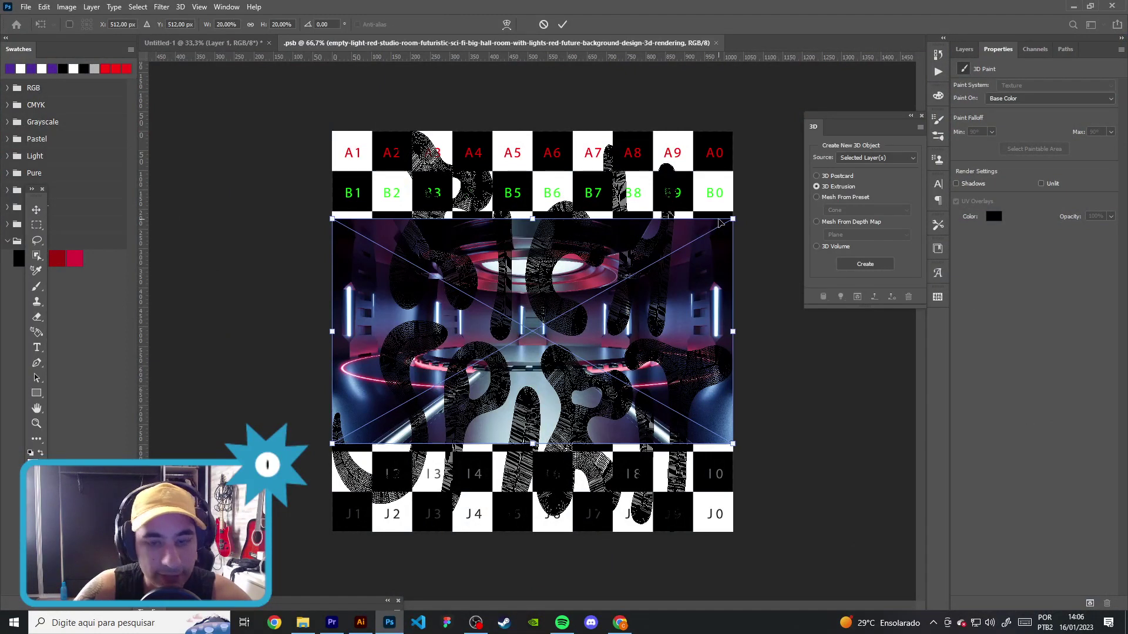
drag(735, 218, 929, 108)
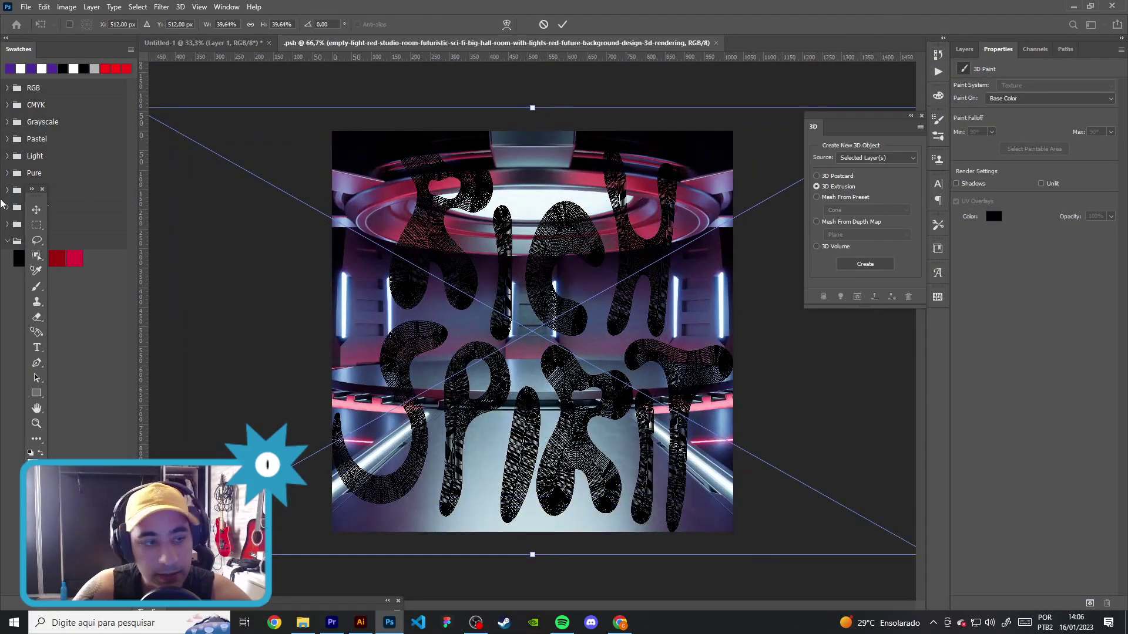
click(36, 211)
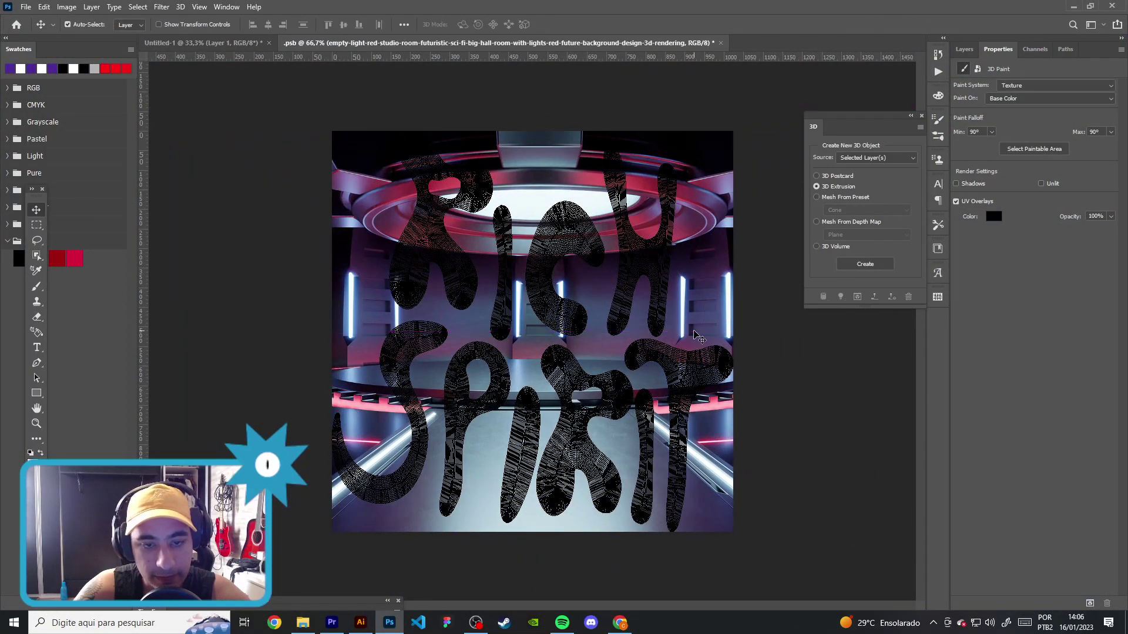
key(ctrl)
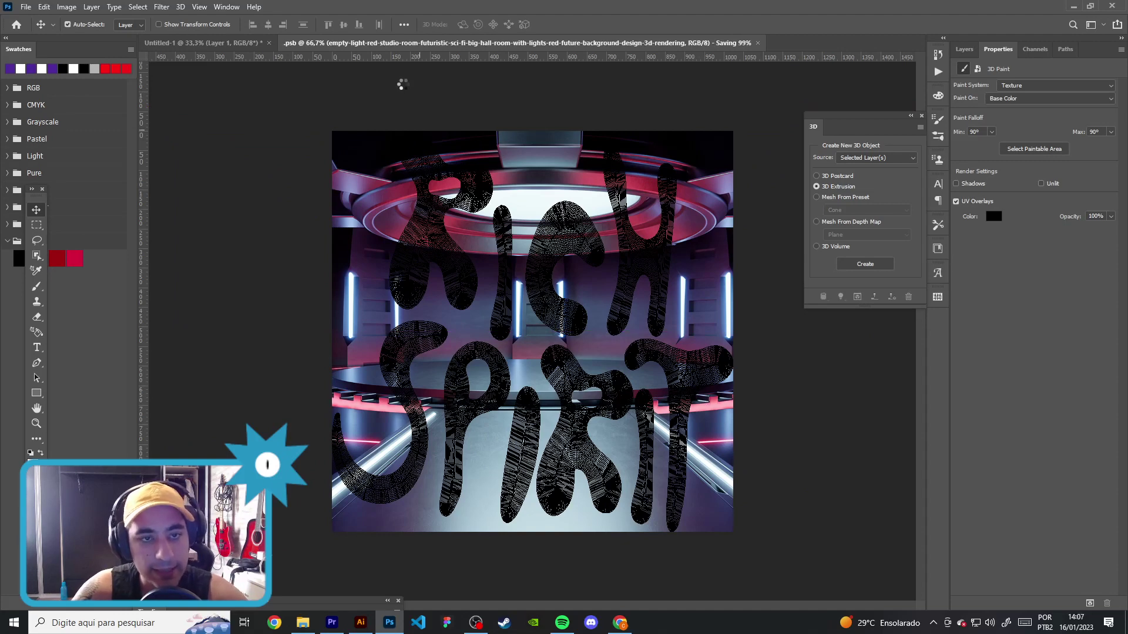
click(203, 43)
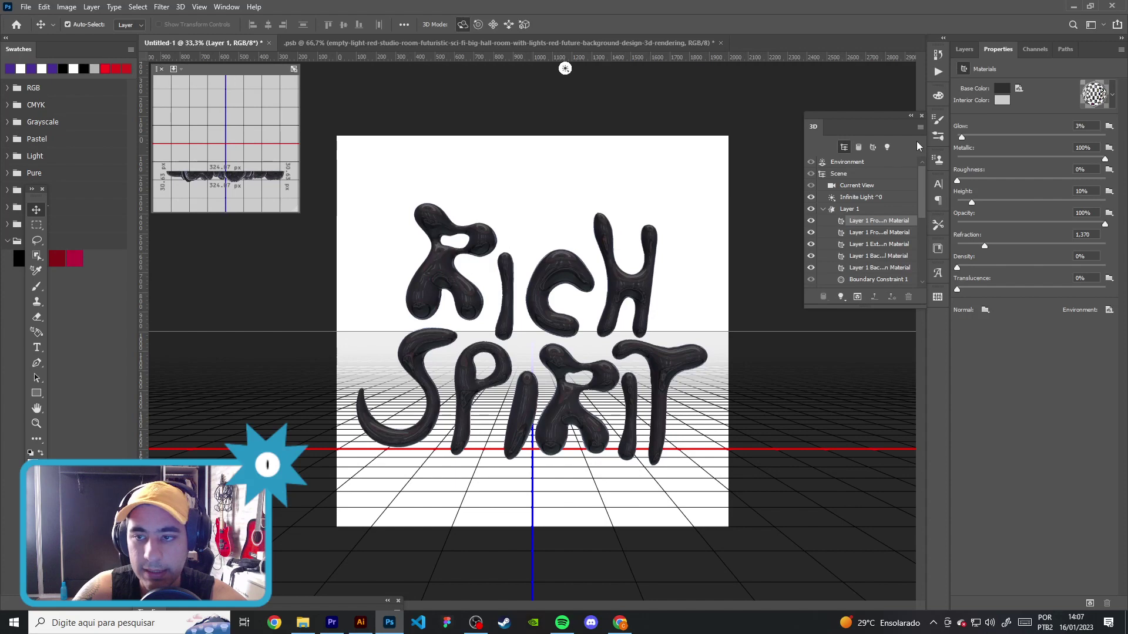
Step: Try +1 and -1 stop base colour intensities, ending with a darker base colour
click(1000, 92)
click(766, 158)
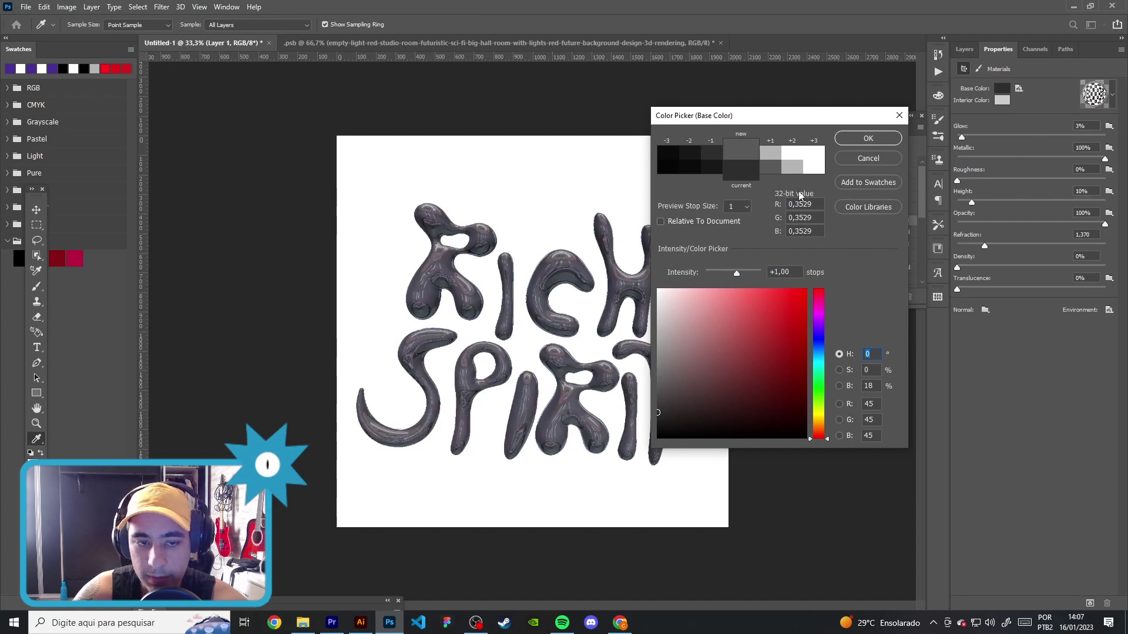
click(859, 139)
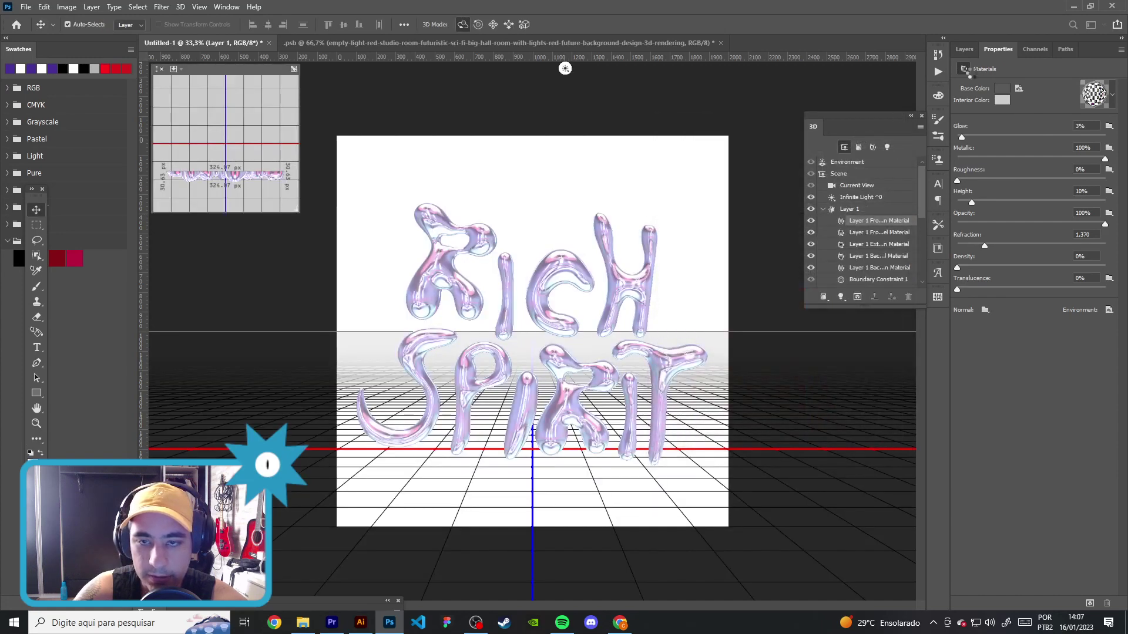
click(1002, 91)
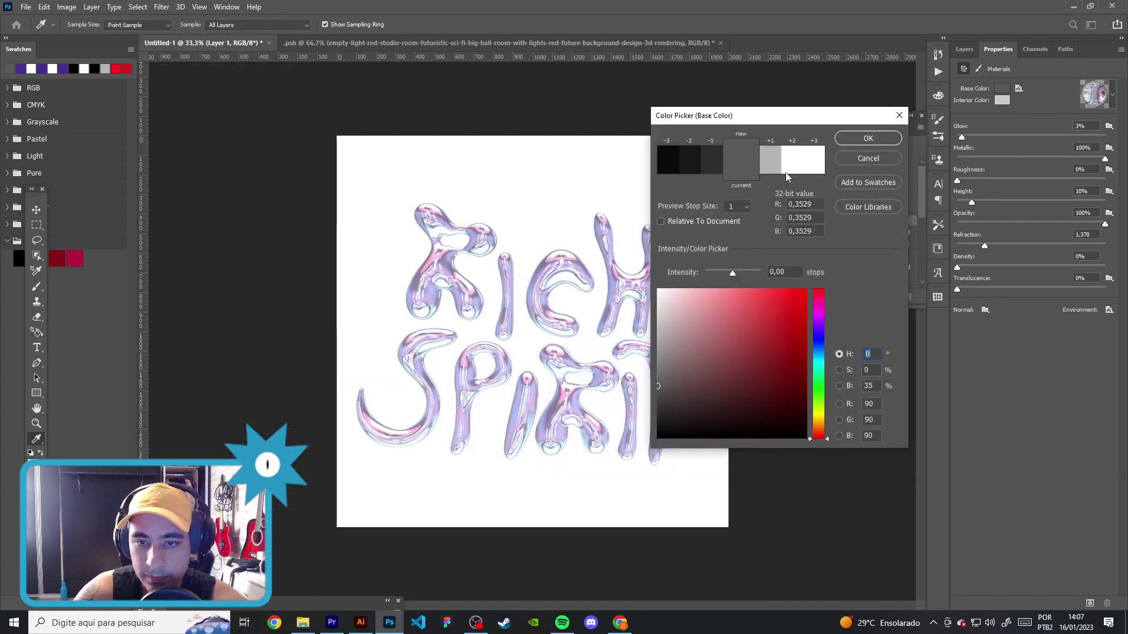
click(713, 166)
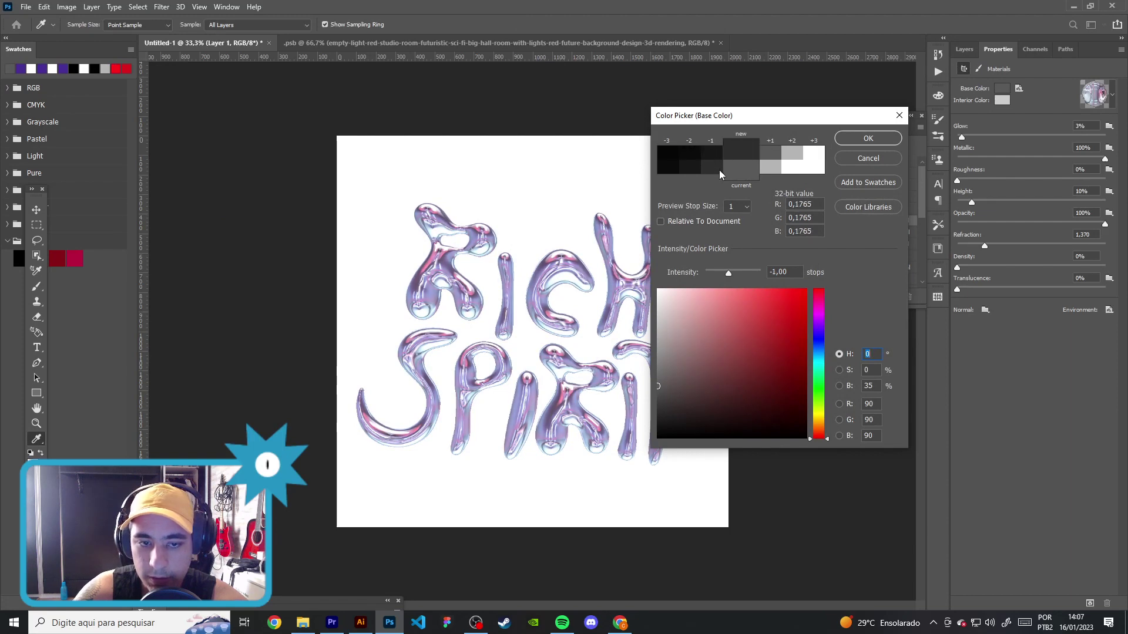
click(739, 170)
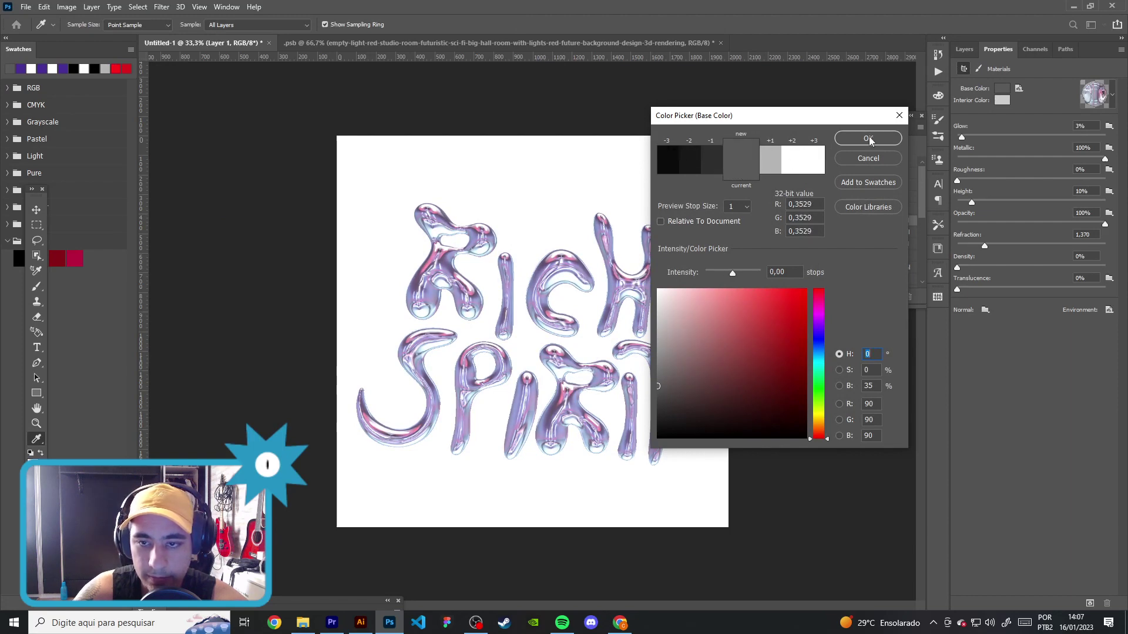
click(868, 138)
click(999, 89)
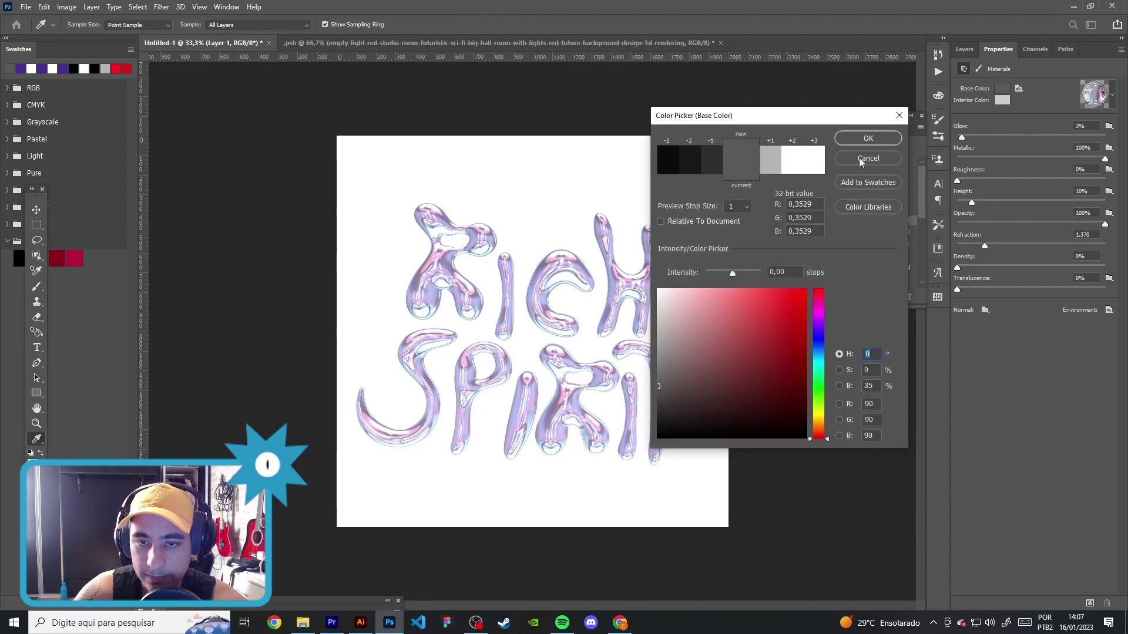
key(Return)
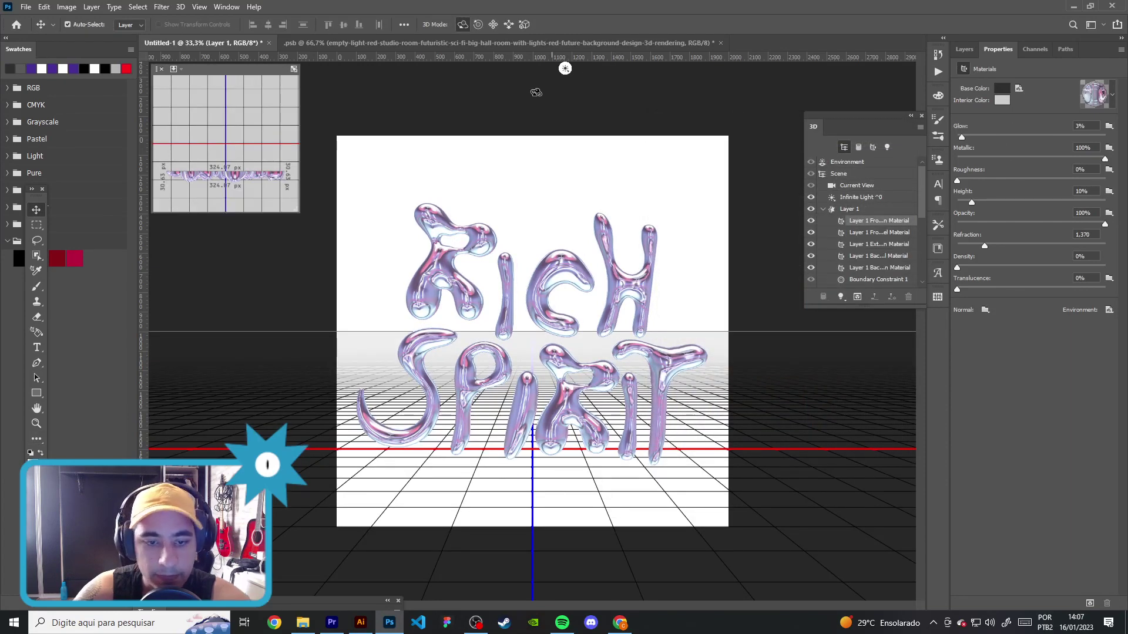
Step: Place the Complete photo into the environment image, scale it to 152%, and save
click(588, 43)
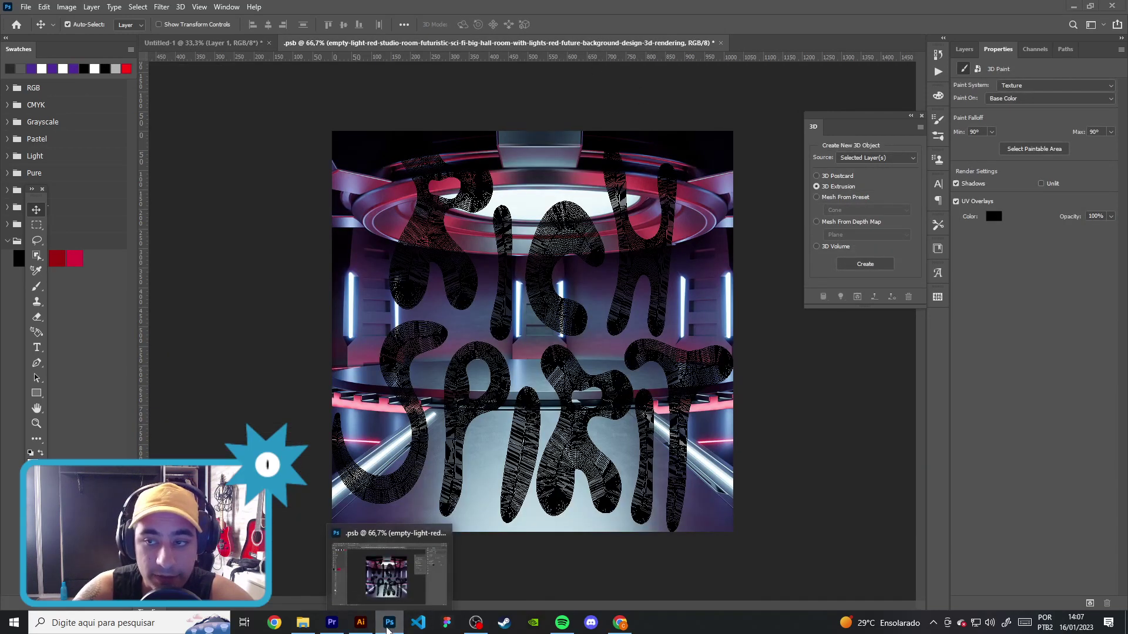
click(394, 624)
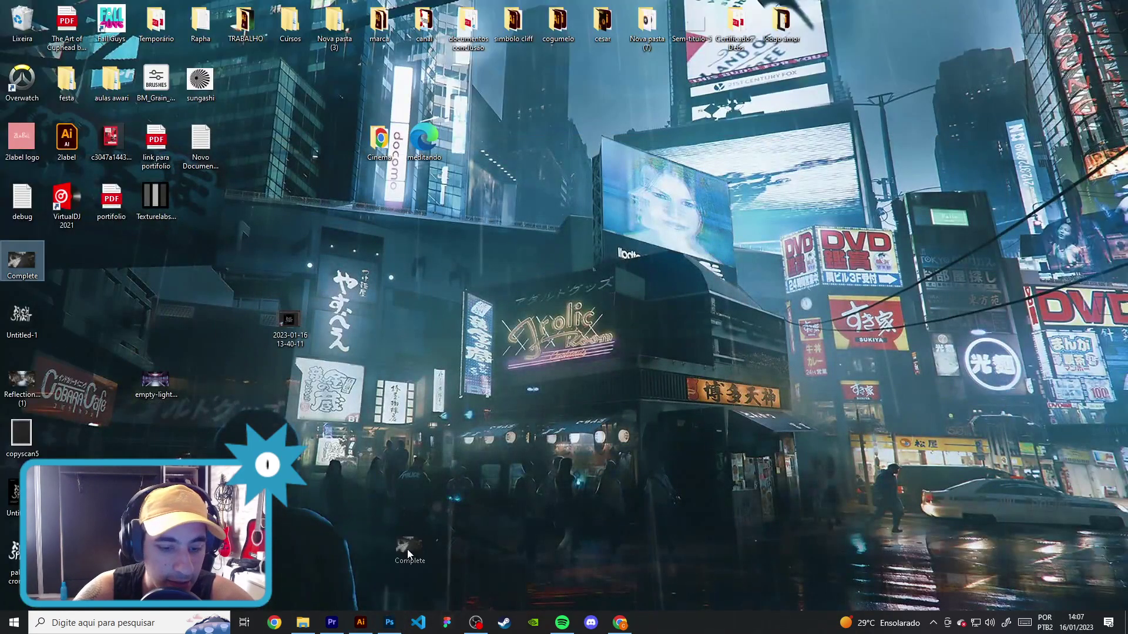
click(389, 623)
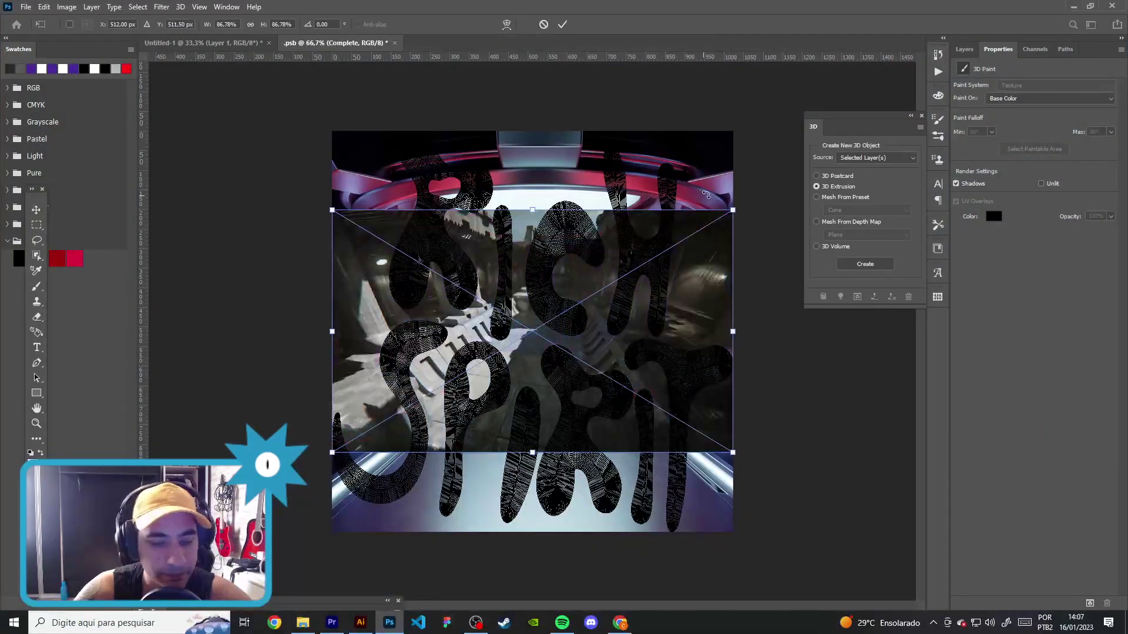
mouse_move(733, 210)
mouse_down()
mouse_move(866, 70)
mouse_move(858, 77)
mouse_up()
key(Return)
key(ctrl+s)
Step: Hide and re-show the Complete photo layer, saving, to compare the letters' reflections
key(ctrl+Tab)
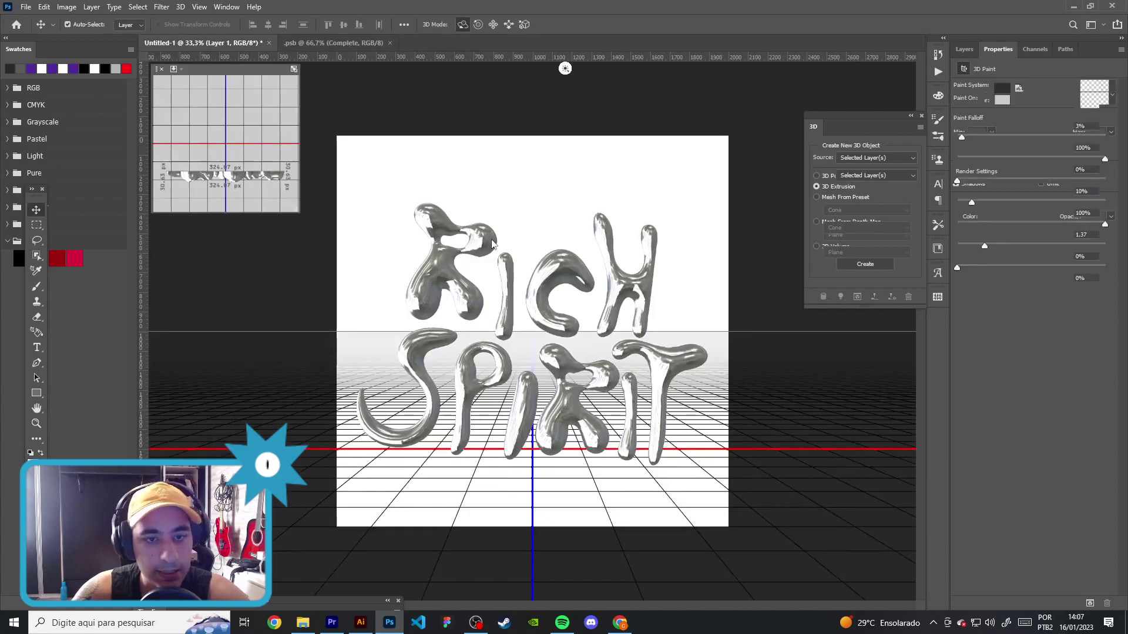
click(335, 43)
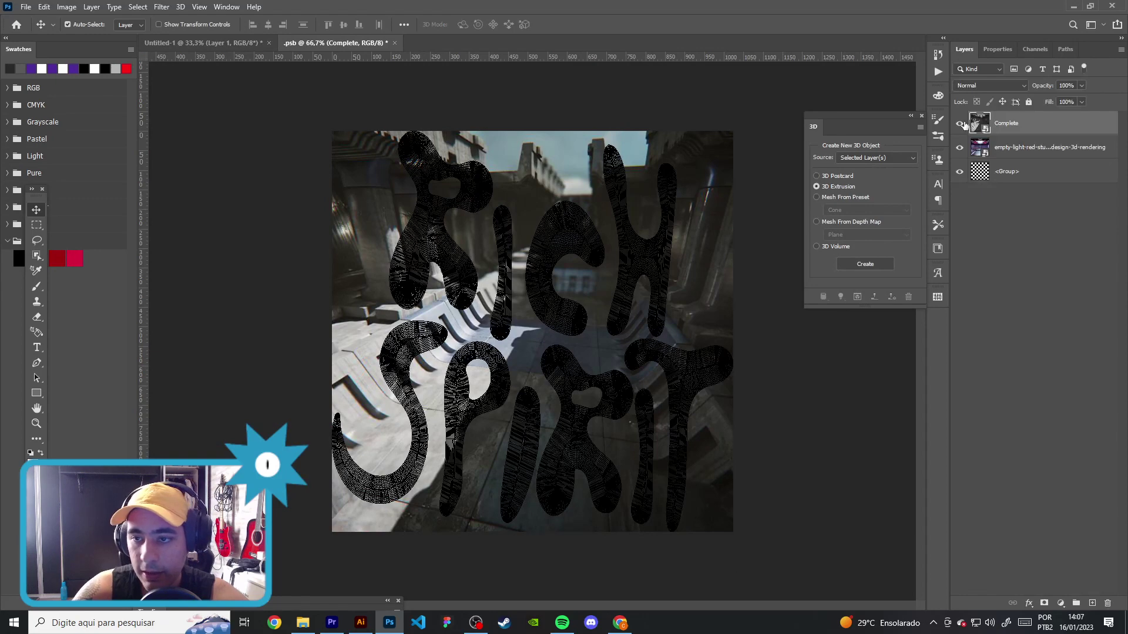
click(959, 124)
key(ctrl+s)
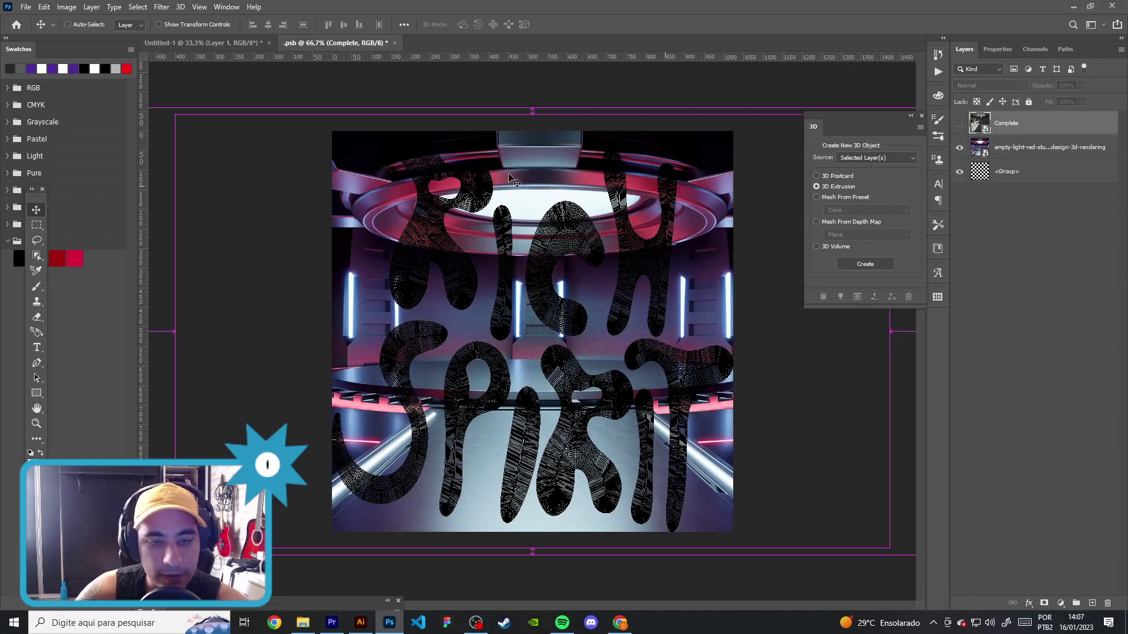
click(233, 47)
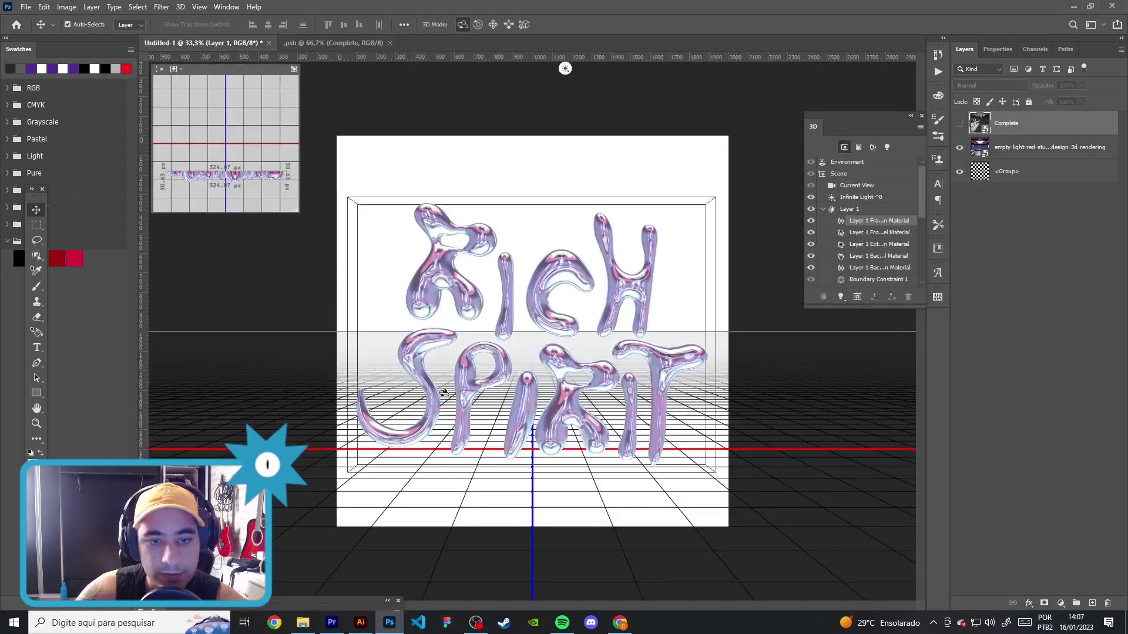
click(391, 46)
click(960, 124)
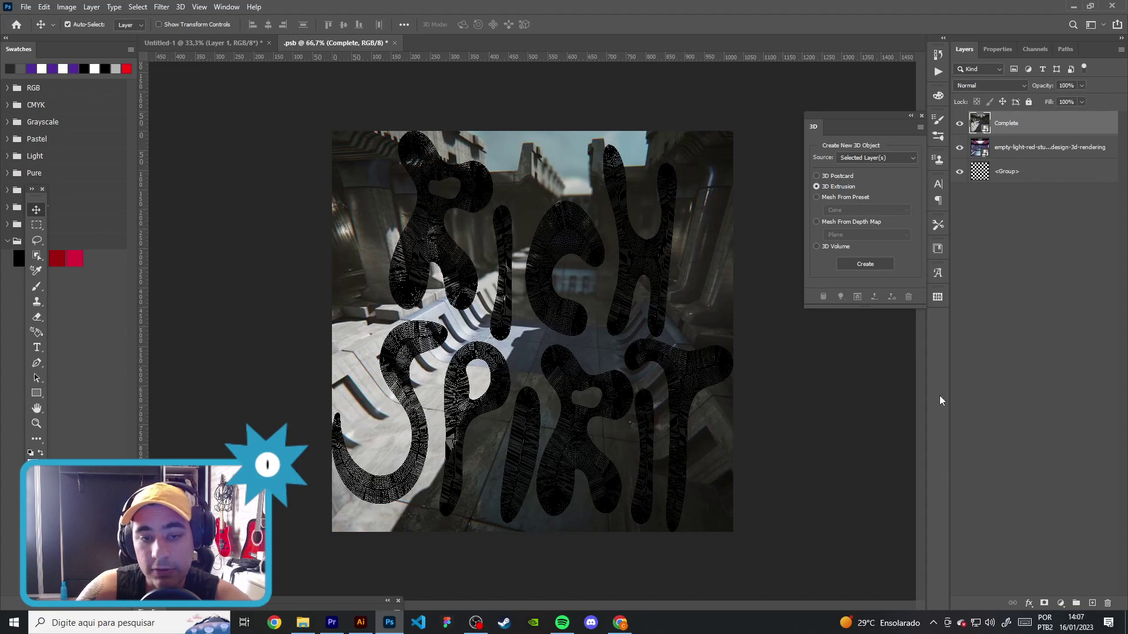
key(ctrl+Tab)
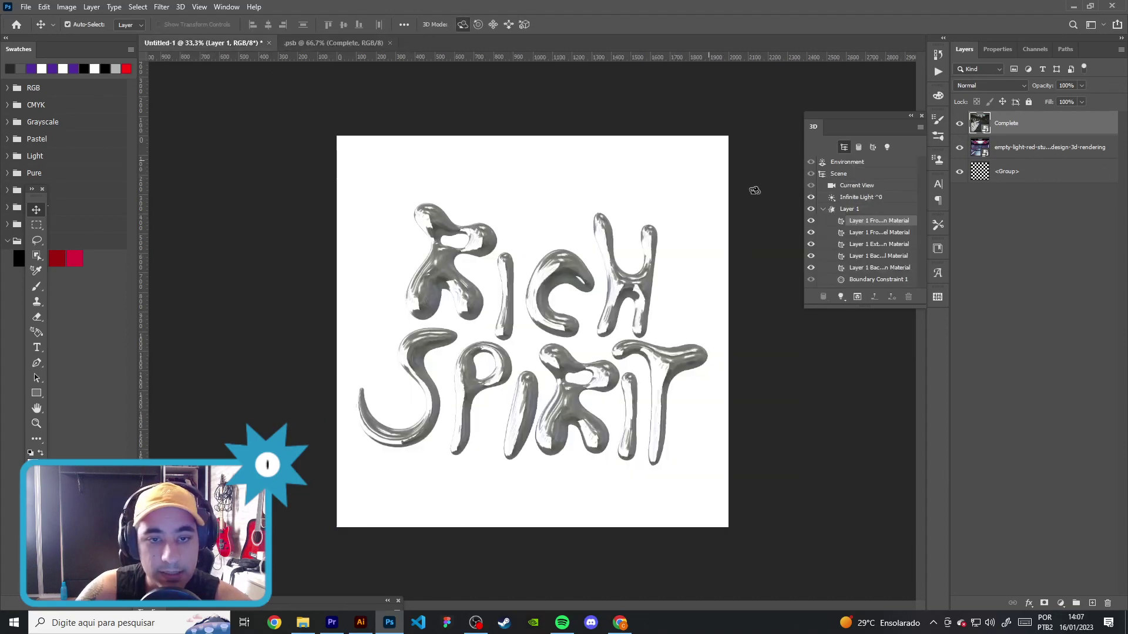
click(997, 49)
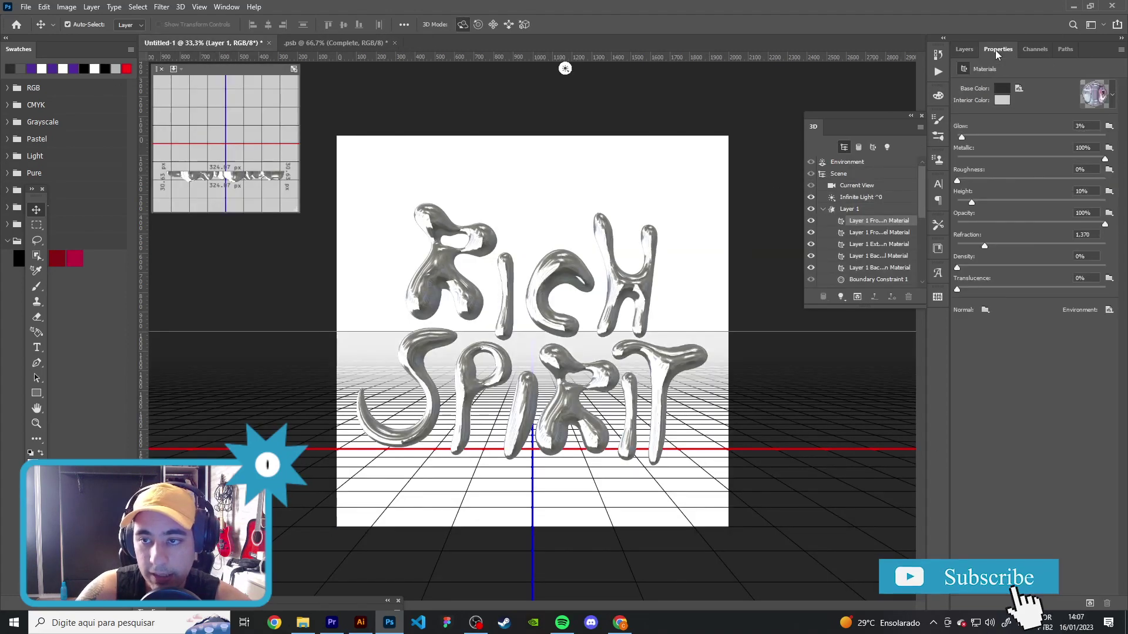
Step: Darken the letters' base colour by one intensity stop
click(1001, 88)
click(707, 161)
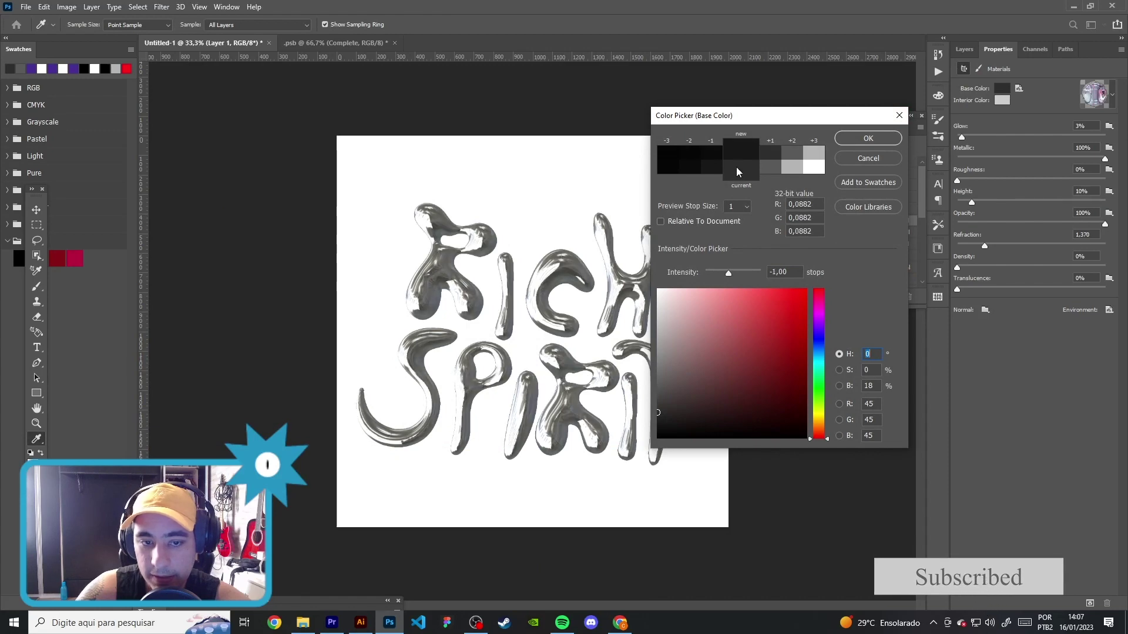
click(867, 138)
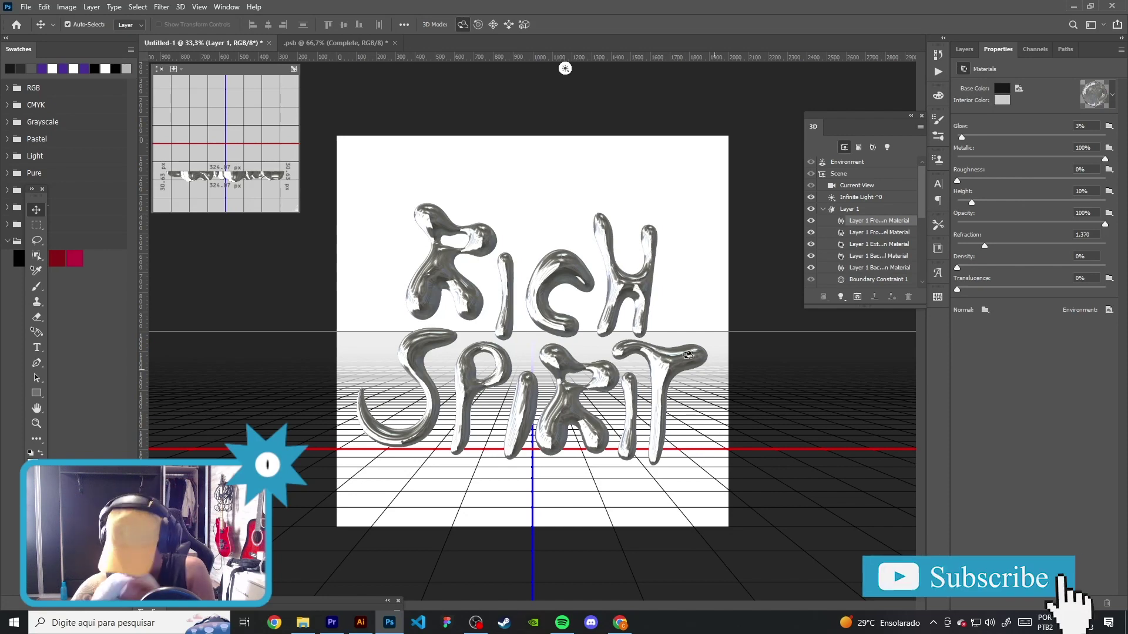
Step: Delete the Complete photo layer from the .psb and close it, saving changes
click(338, 44)
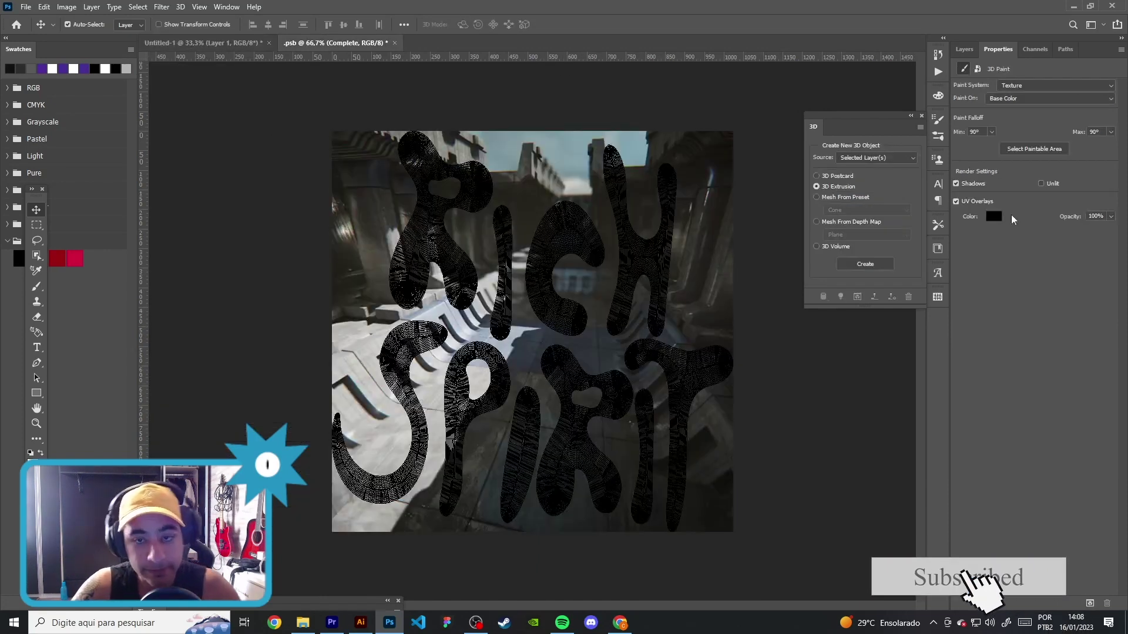
click(963, 48)
key(Delete)
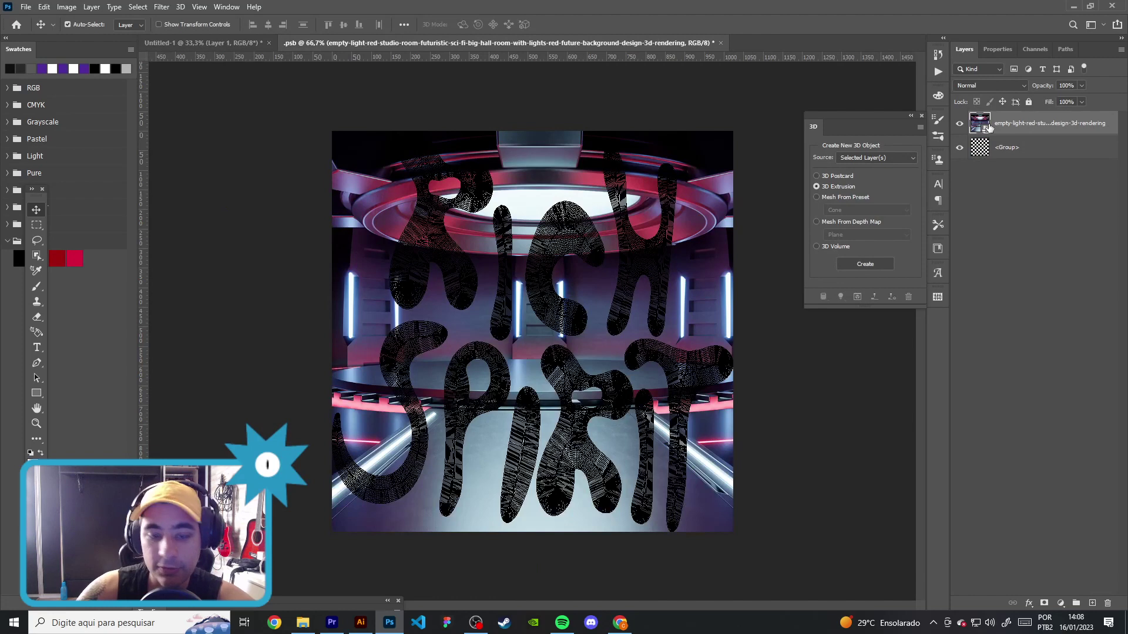
click(239, 47)
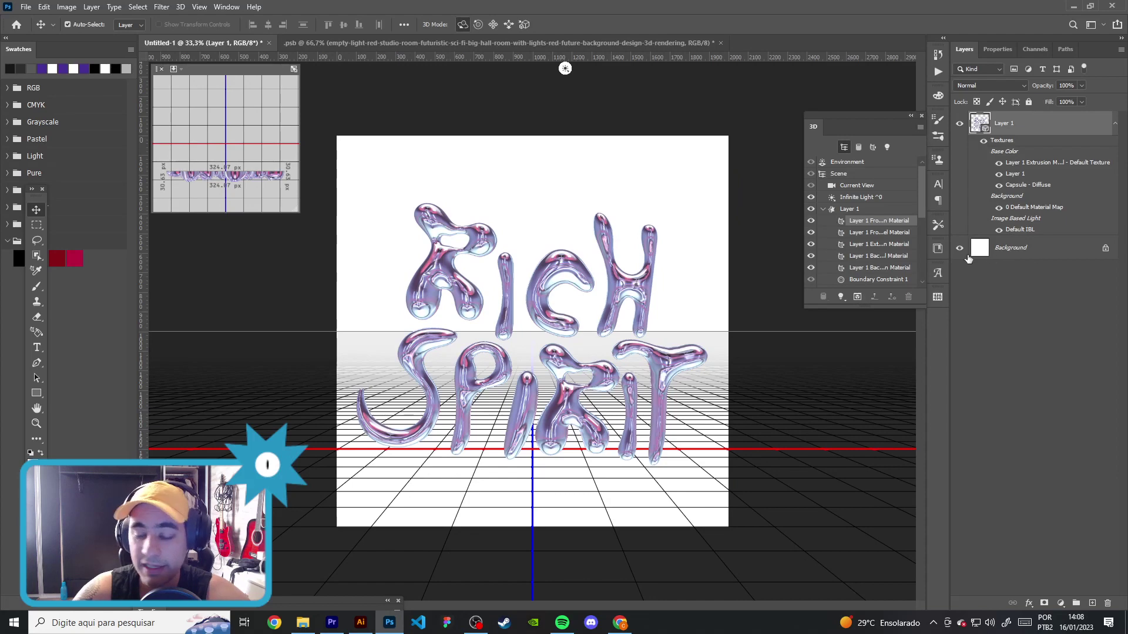
click(712, 44)
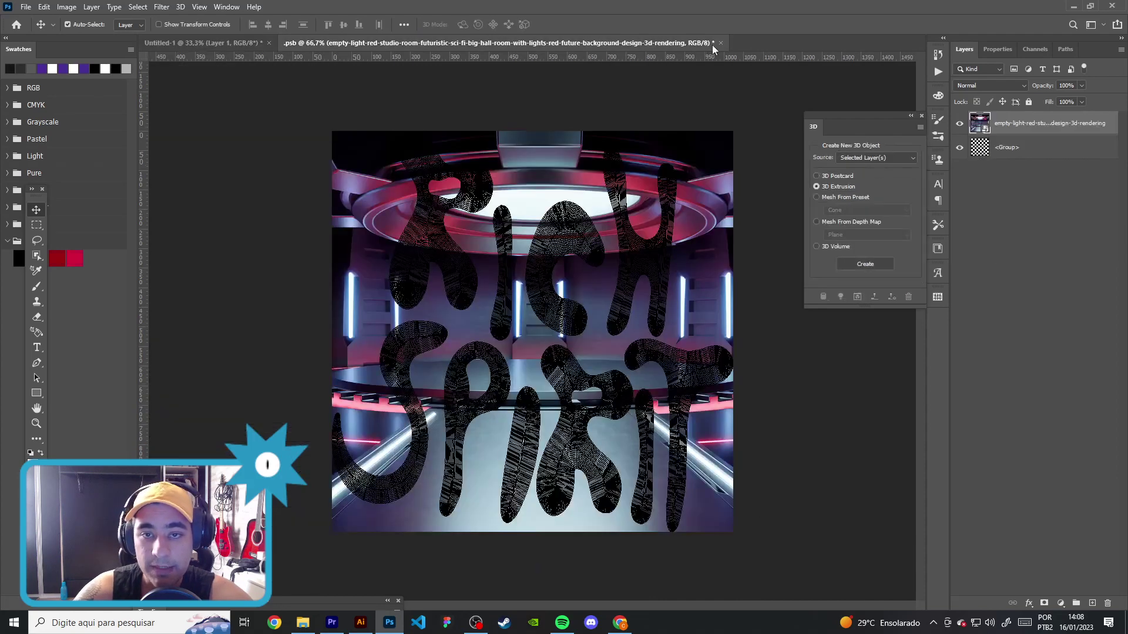
click(720, 42)
click(559, 229)
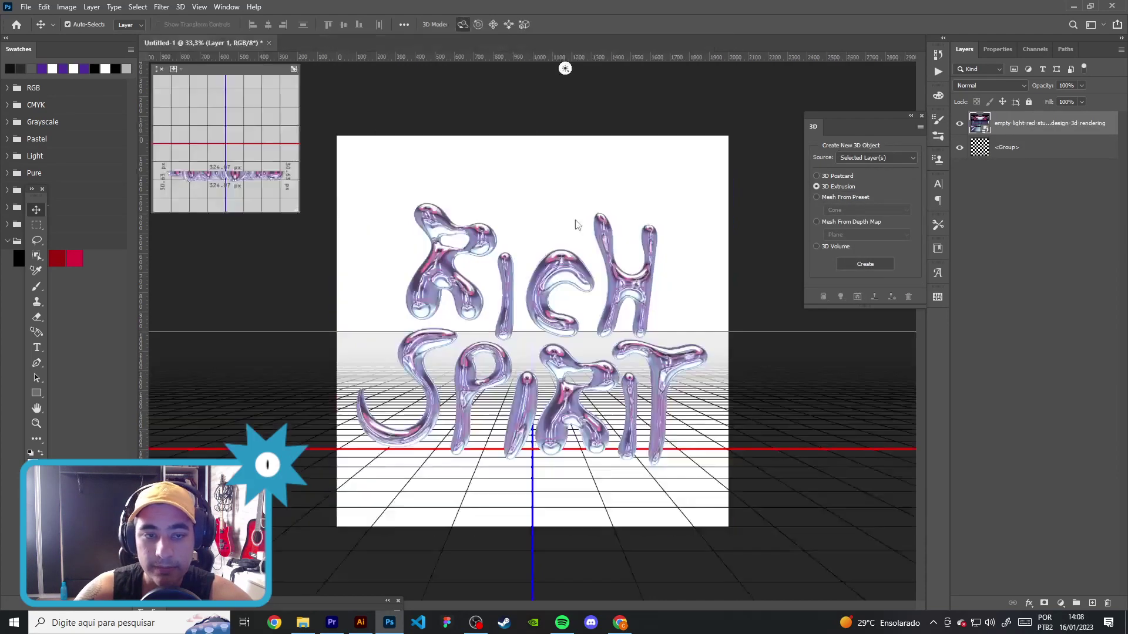
Step: Create a new 2000 × 2000 px, 150 ppi document
right_click(376, 39)
click(420, 106)
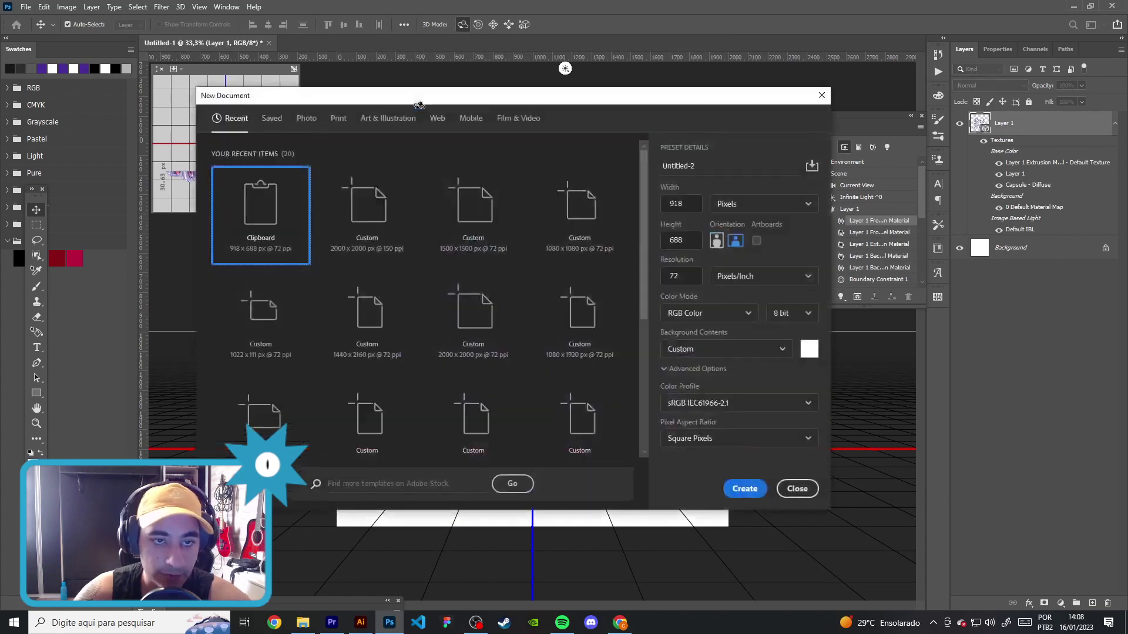
click(367, 209)
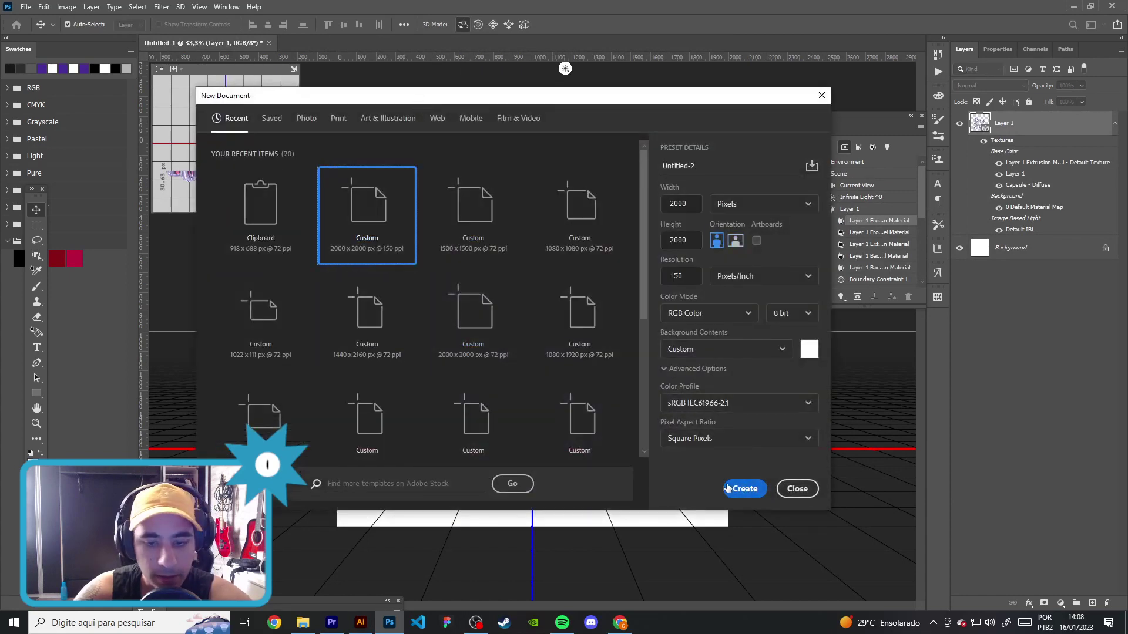
click(745, 489)
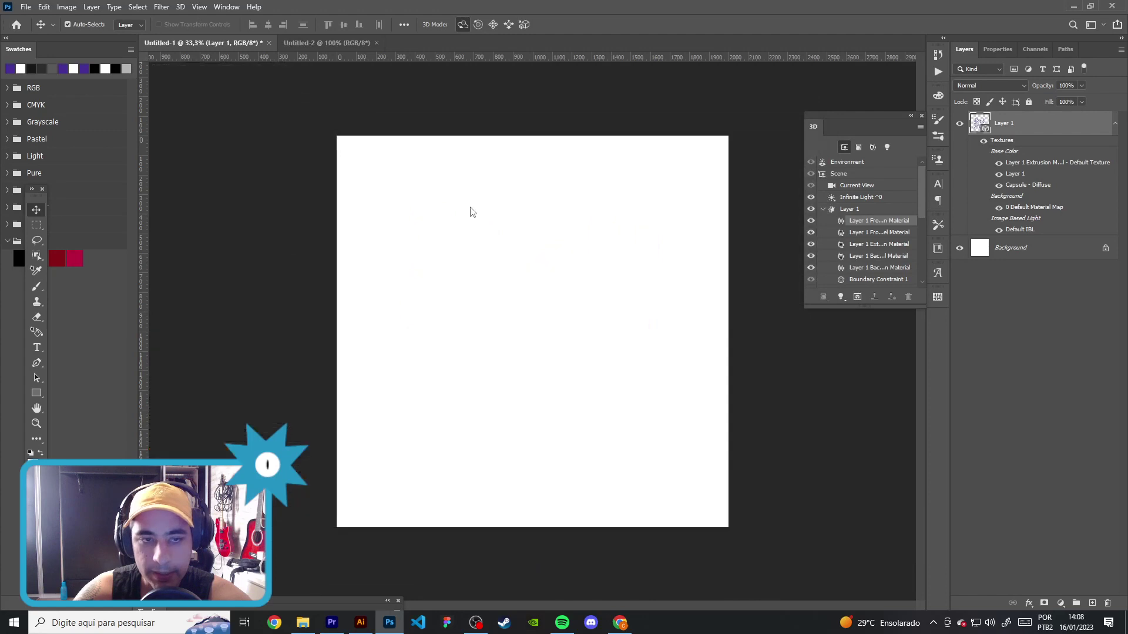
Step: Add a Solid Color fill layer in black (000000)
click(1061, 603)
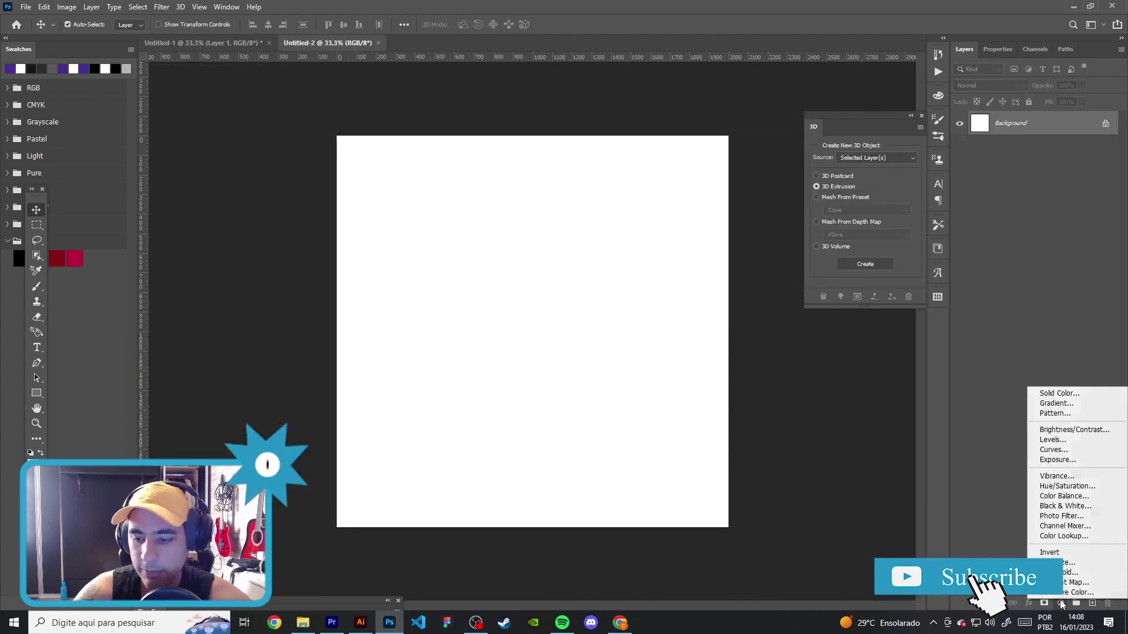
click(1048, 394)
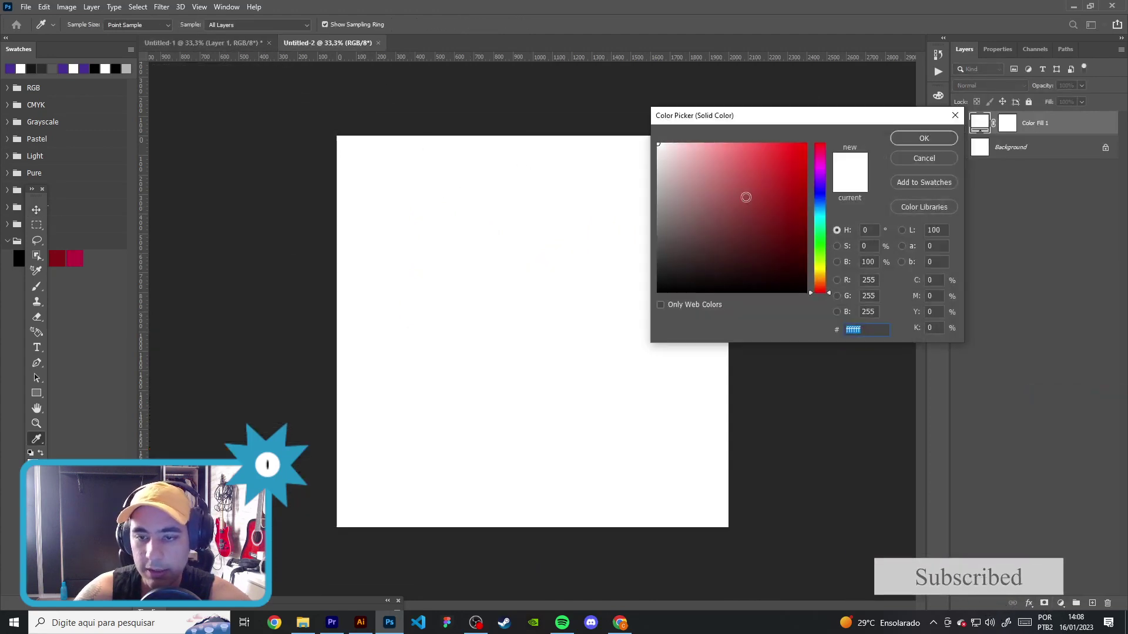
text(000000)
click(918, 140)
Step: Delete the Background layer and the fill's mask, then lock Color Fill 1
click(1069, 150)
key(Delete)
right_click(1007, 126)
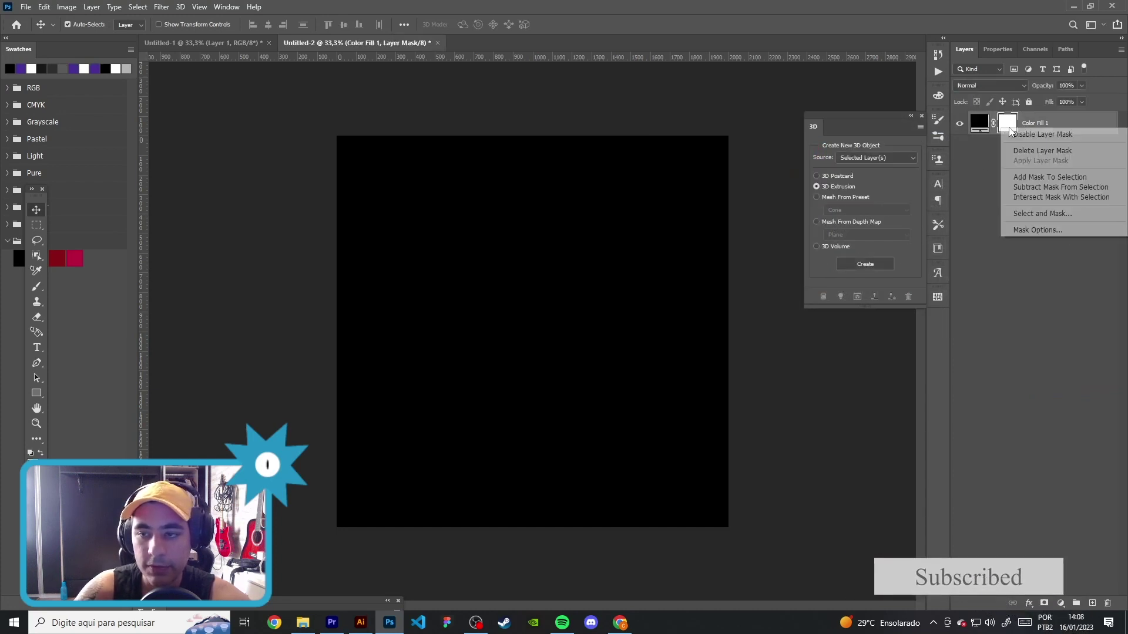
click(1042, 150)
click(1038, 232)
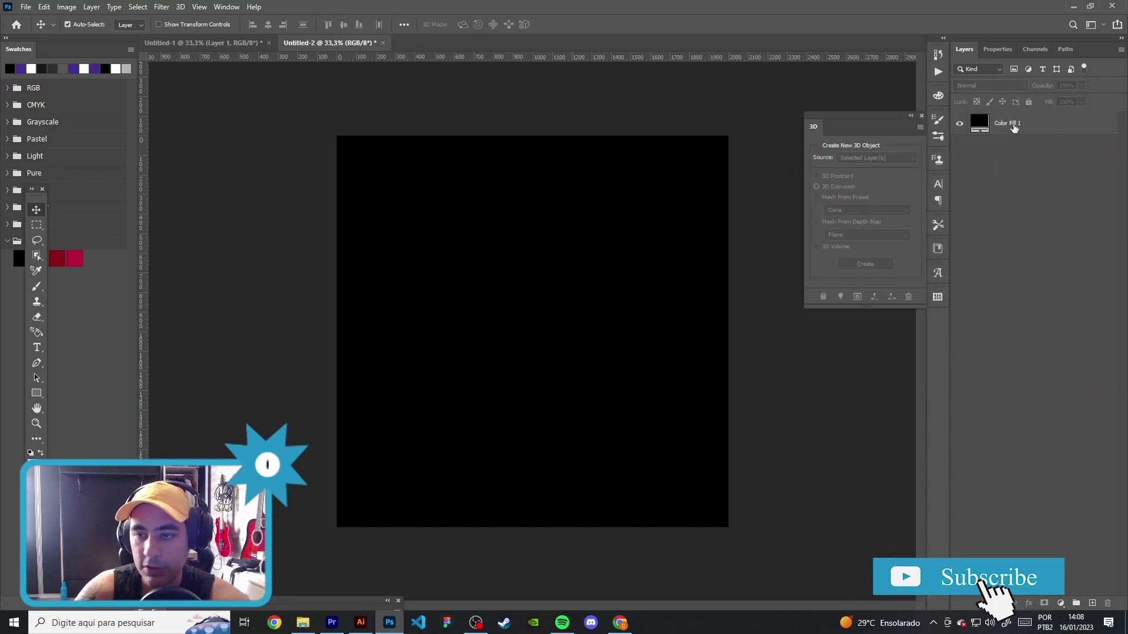
click(1014, 128)
click(978, 101)
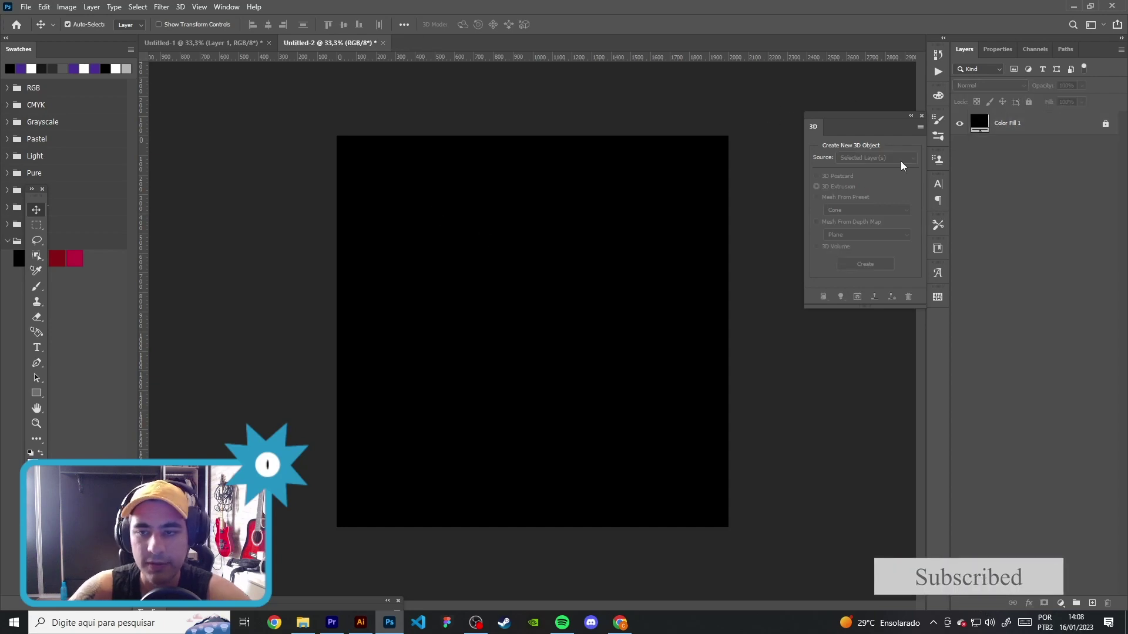
click(232, 43)
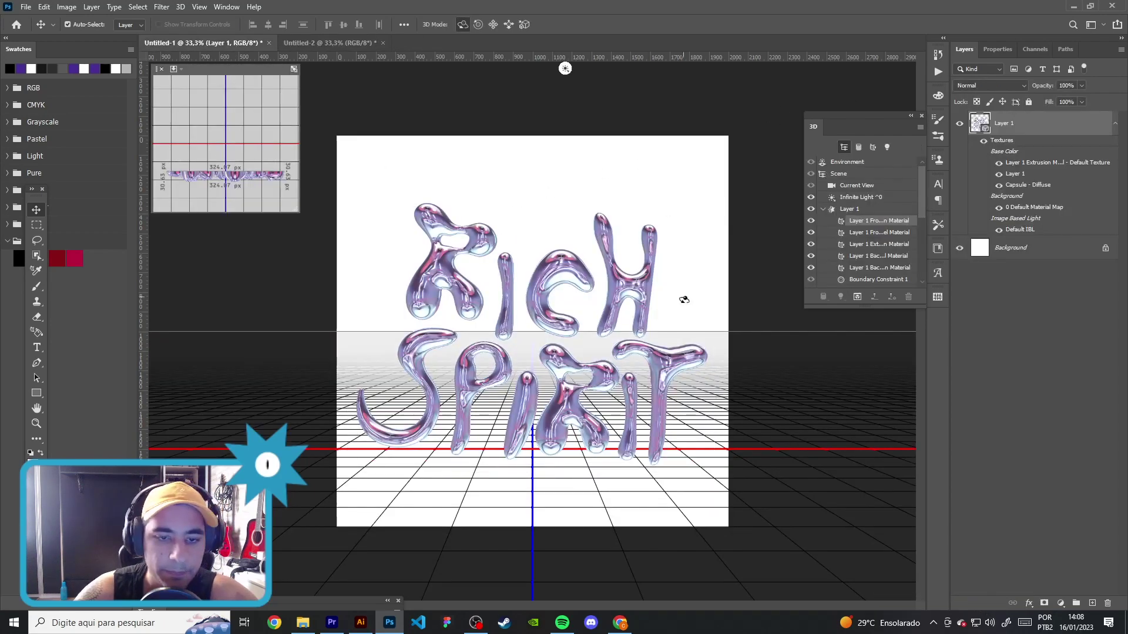
Step: Delete the white Background layer so the 3D text sits on transparency
click(30, 7)
mouse_move(52, 177)
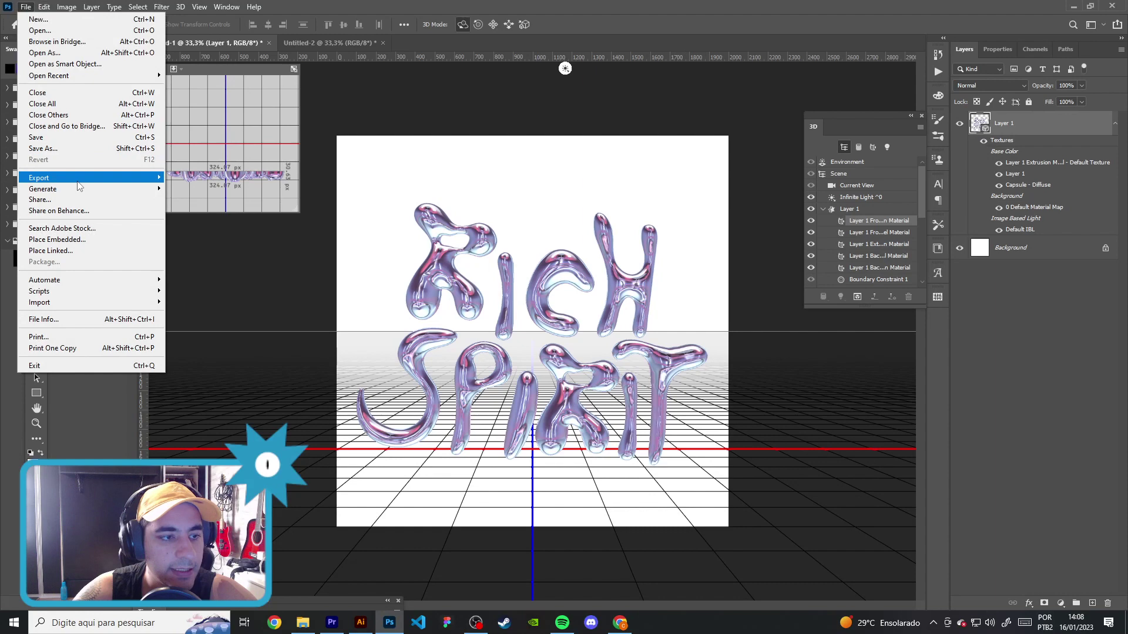
click(194, 189)
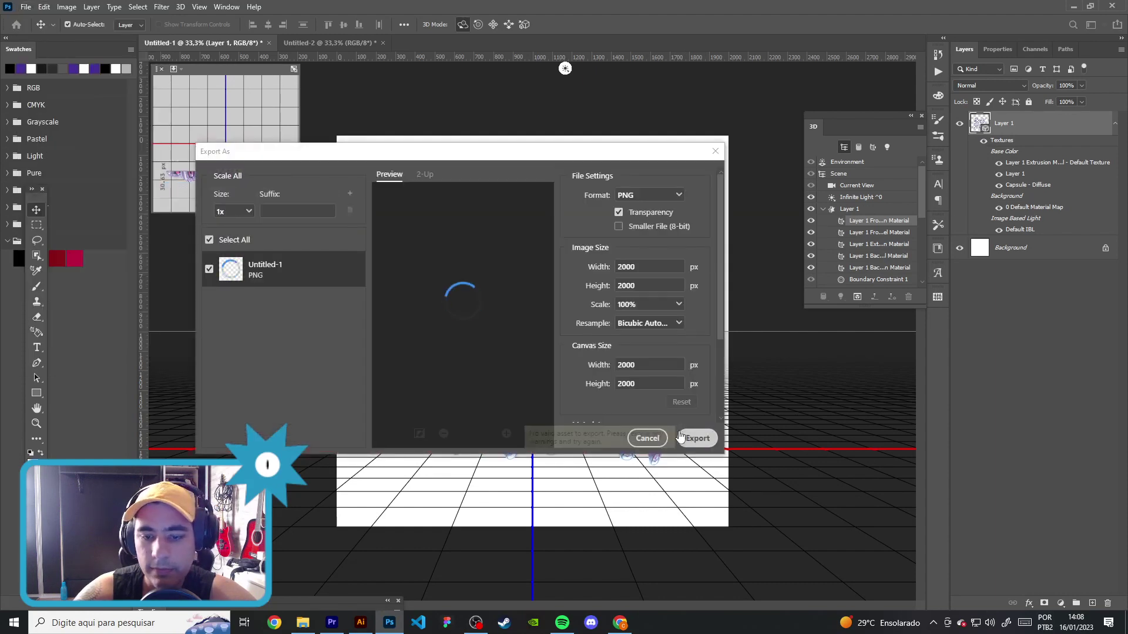
key(Escape)
click(1042, 251)
key(Delete)
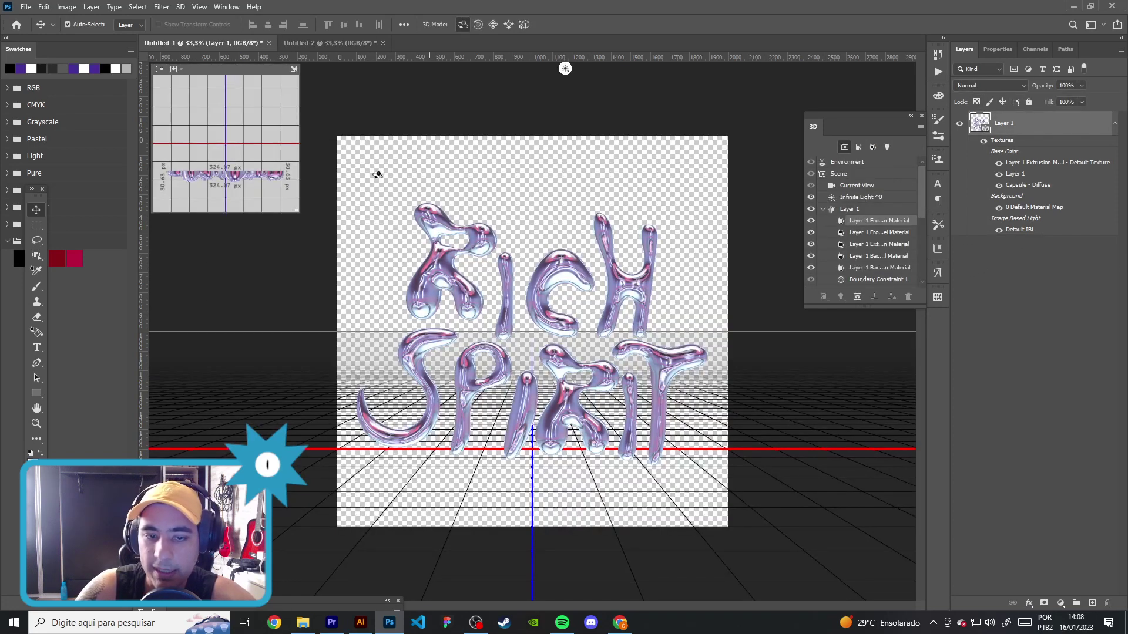
Step: Export the text as a transparent PNG named 'palavra cromada' to the desktop
click(24, 7)
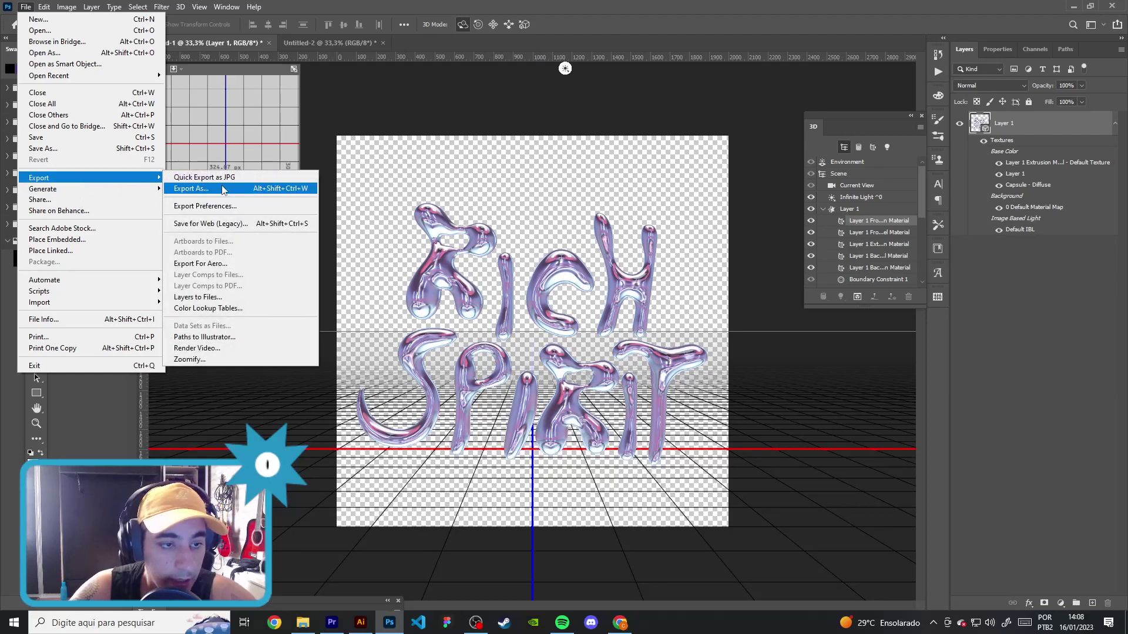
click(223, 189)
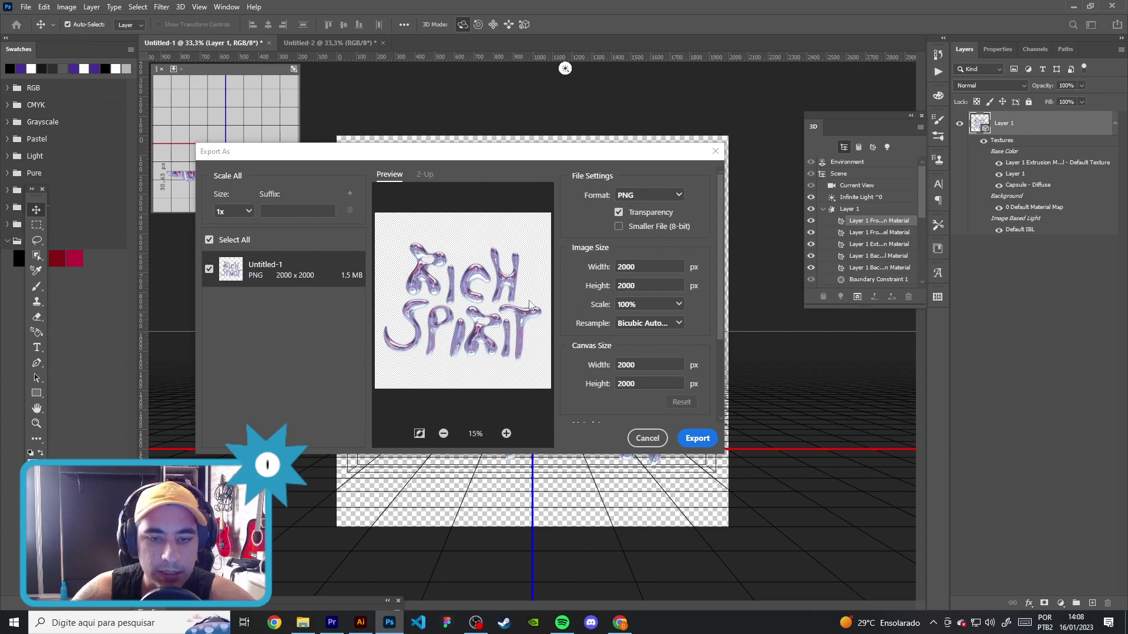
drag(720, 292, 717, 216)
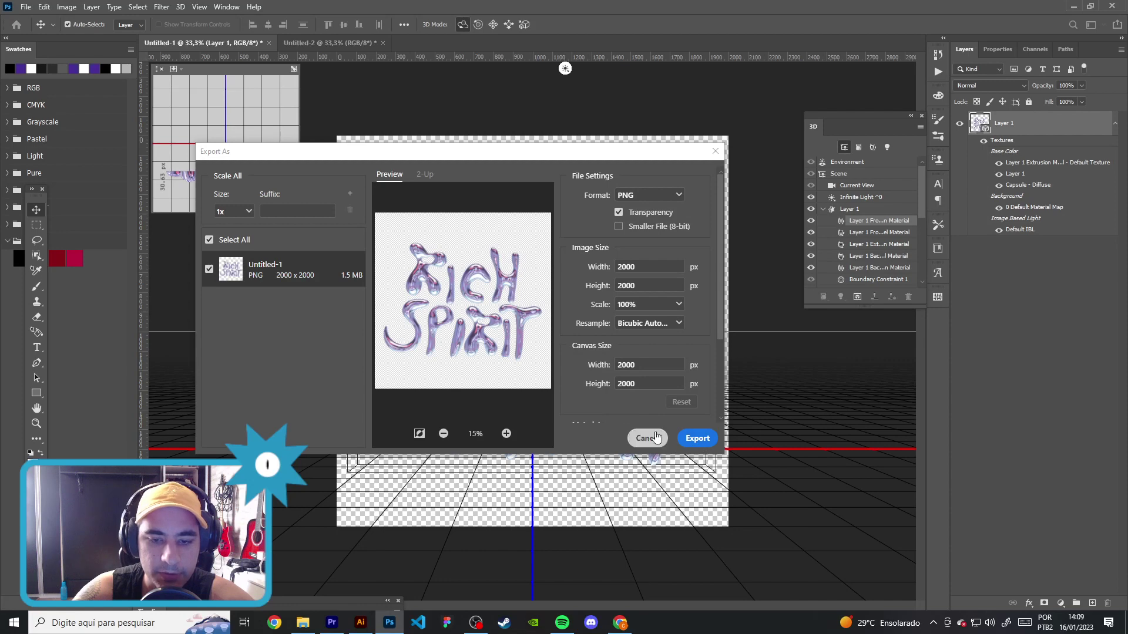
click(697, 438)
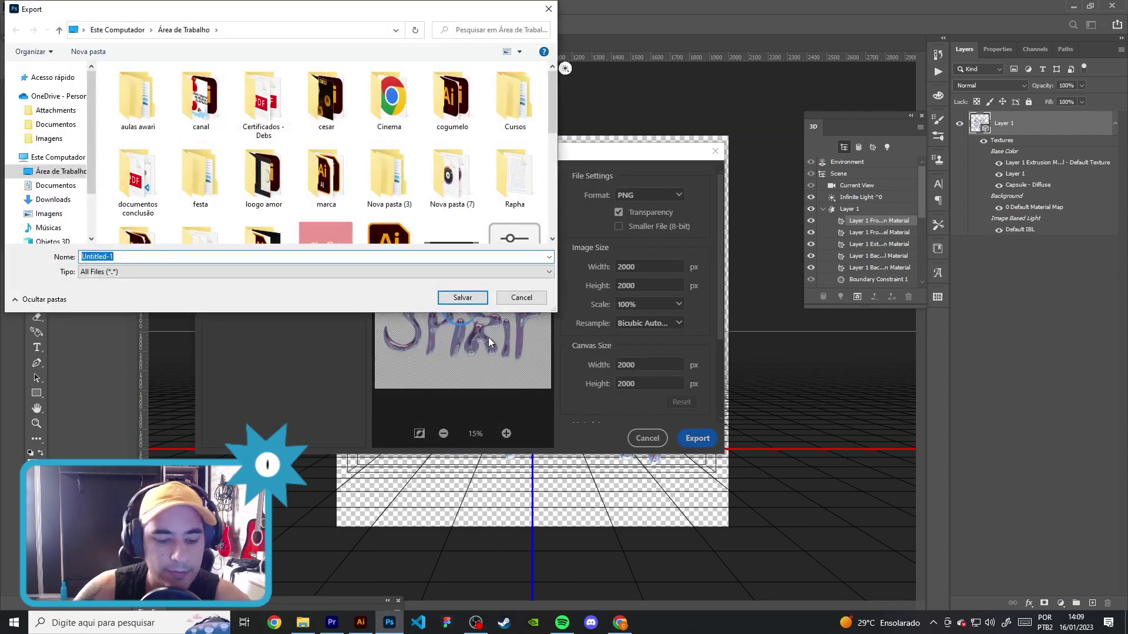
text(palavra cromada)
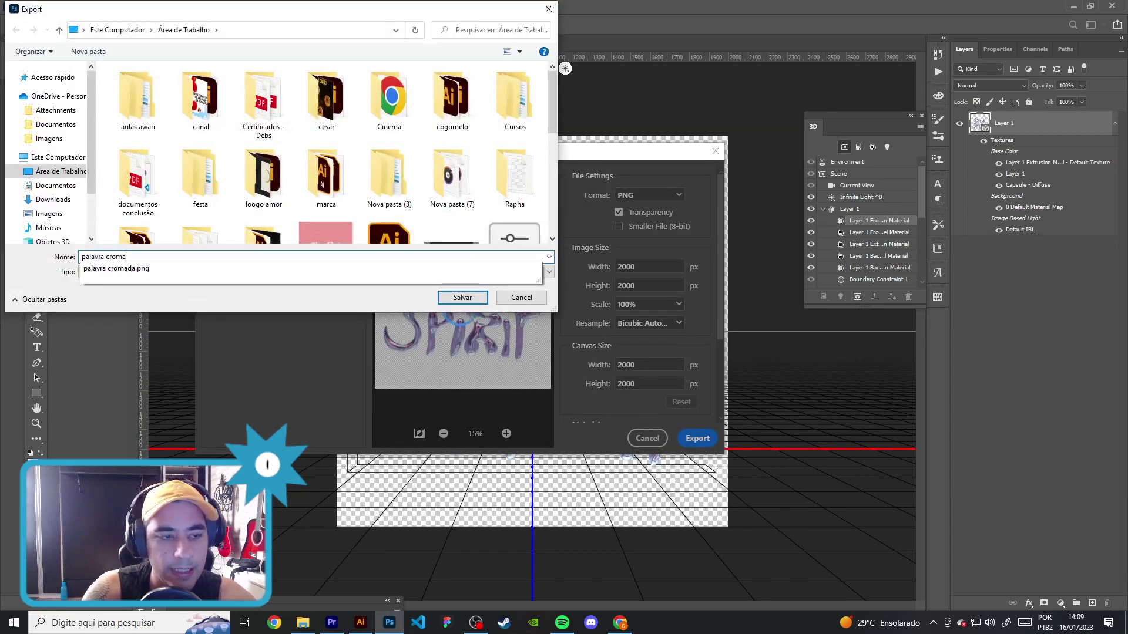
key(Down)
key(Return)
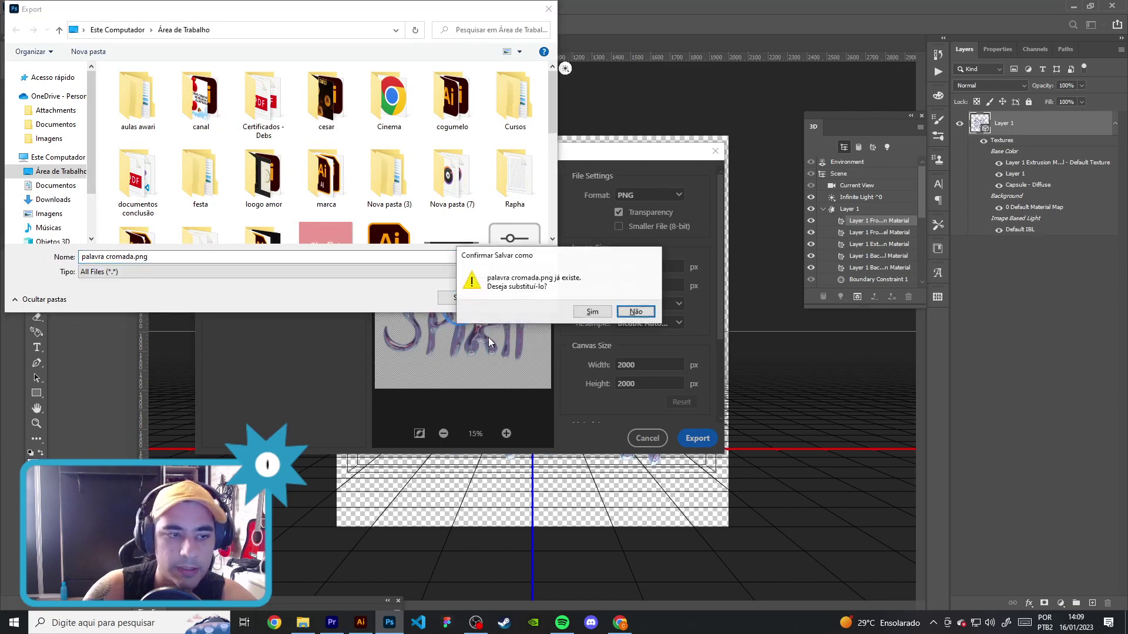
click(637, 315)
click(146, 258)
text(222)
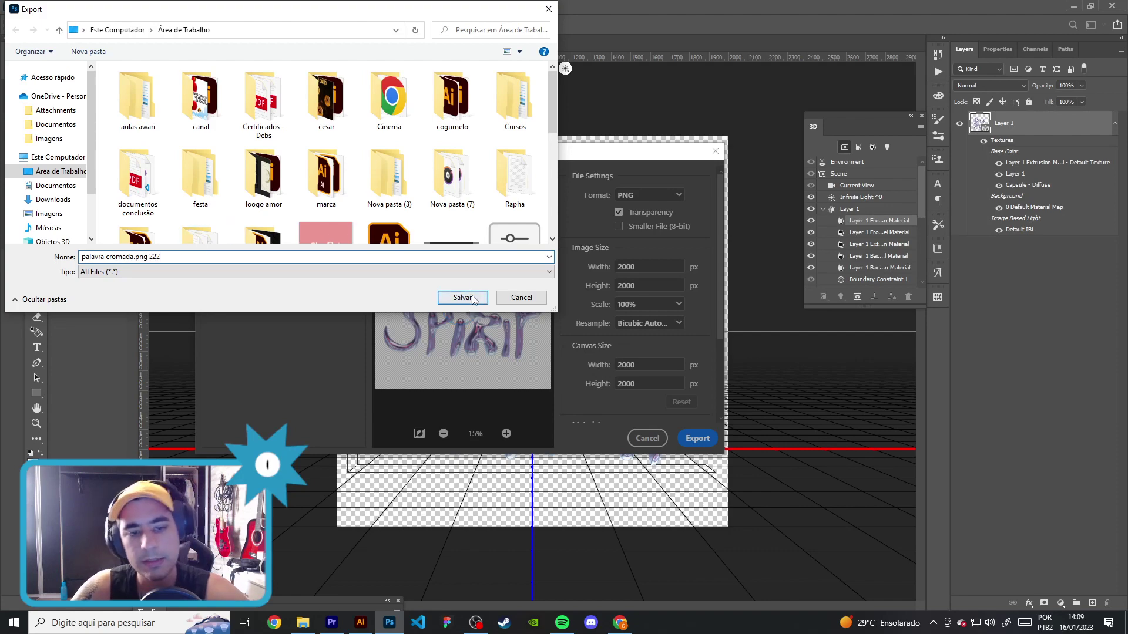
click(470, 296)
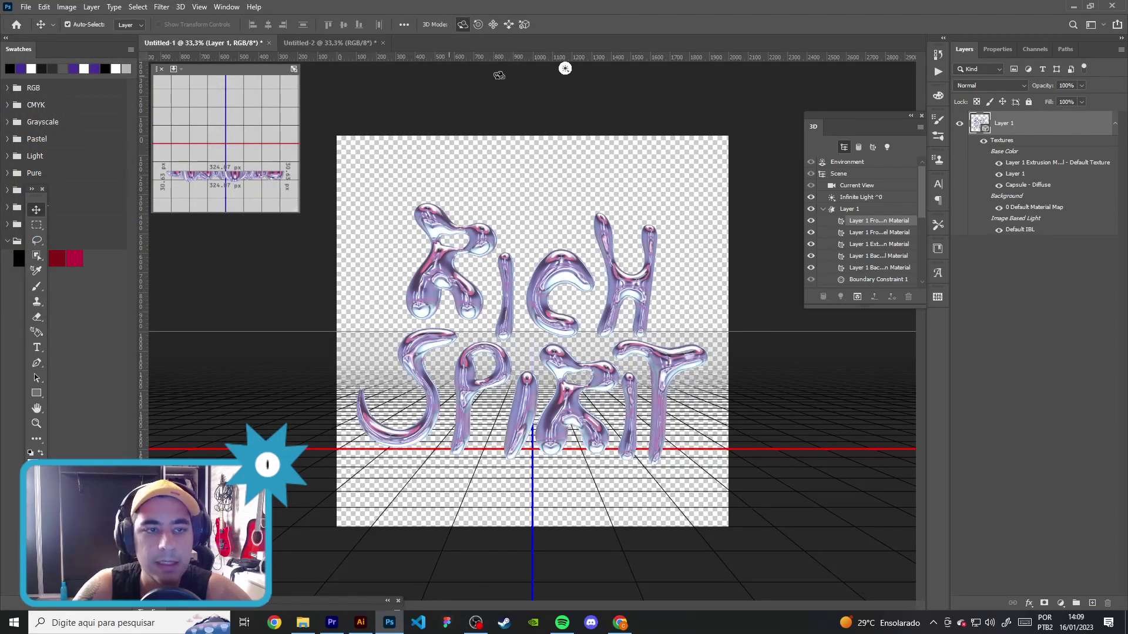
Step: Place the exported palavra cromada PNG onto the black document
click(390, 622)
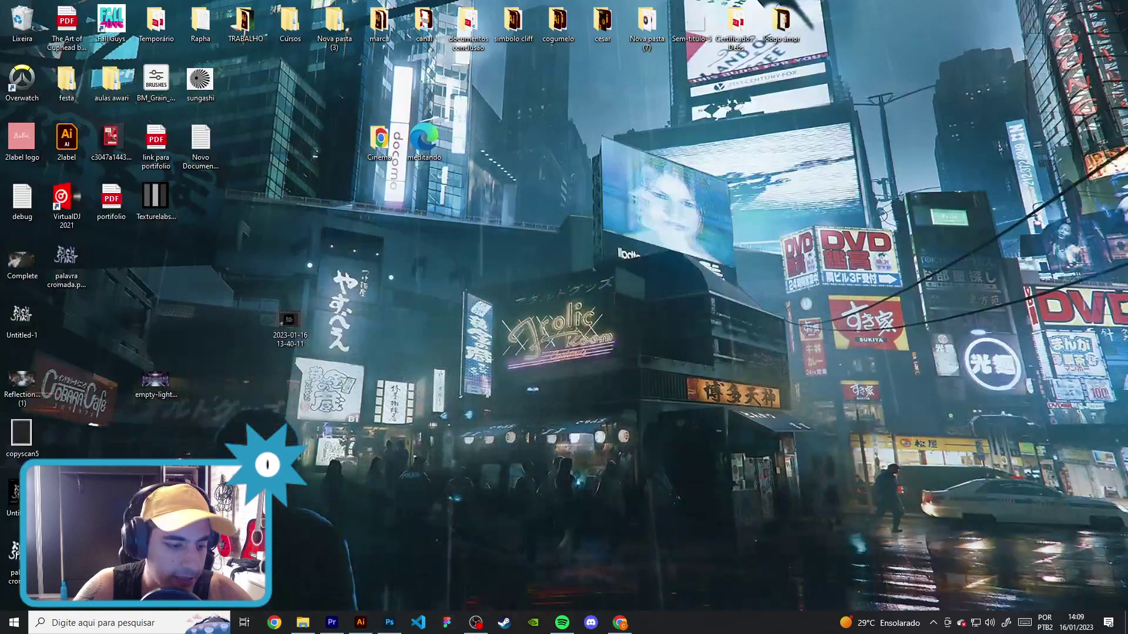
drag(85, 287, 512, 379)
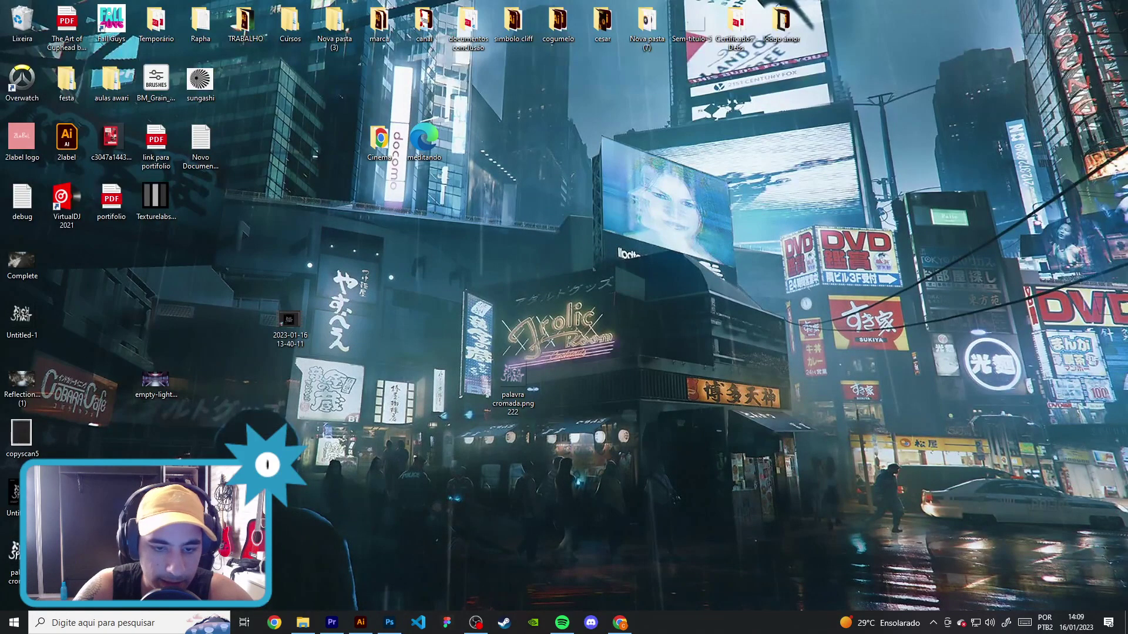
mouse_move(289, 321)
mouse_down()
mouse_move(202, 322)
mouse_move(520, 374)
mouse_move(402, 573)
mouse_up()
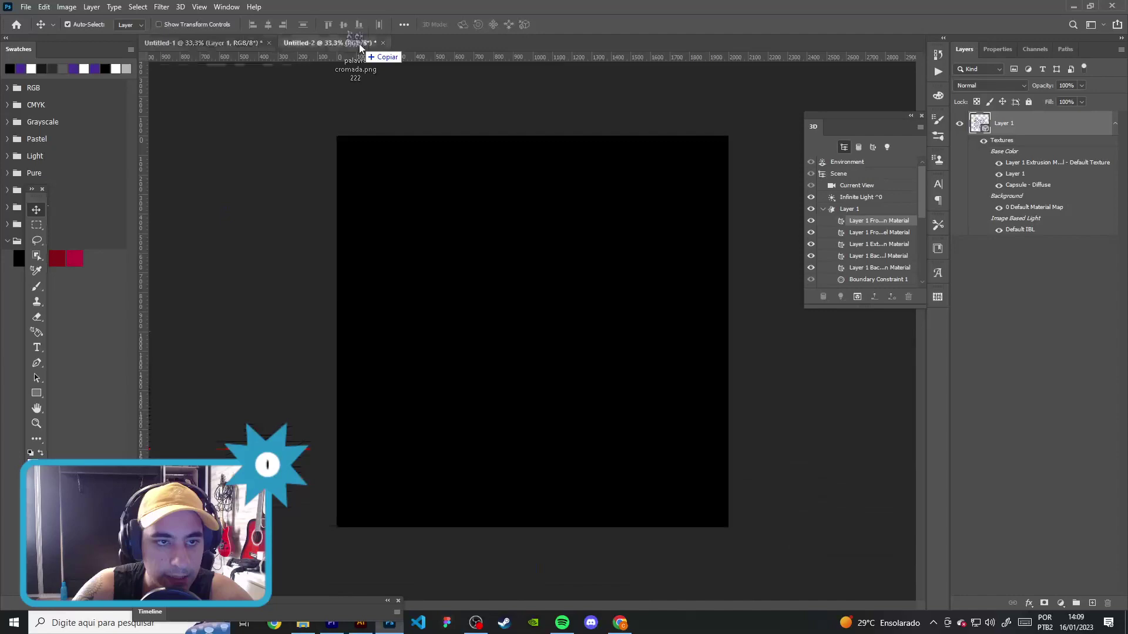
drag(401, 572, 514, 241)
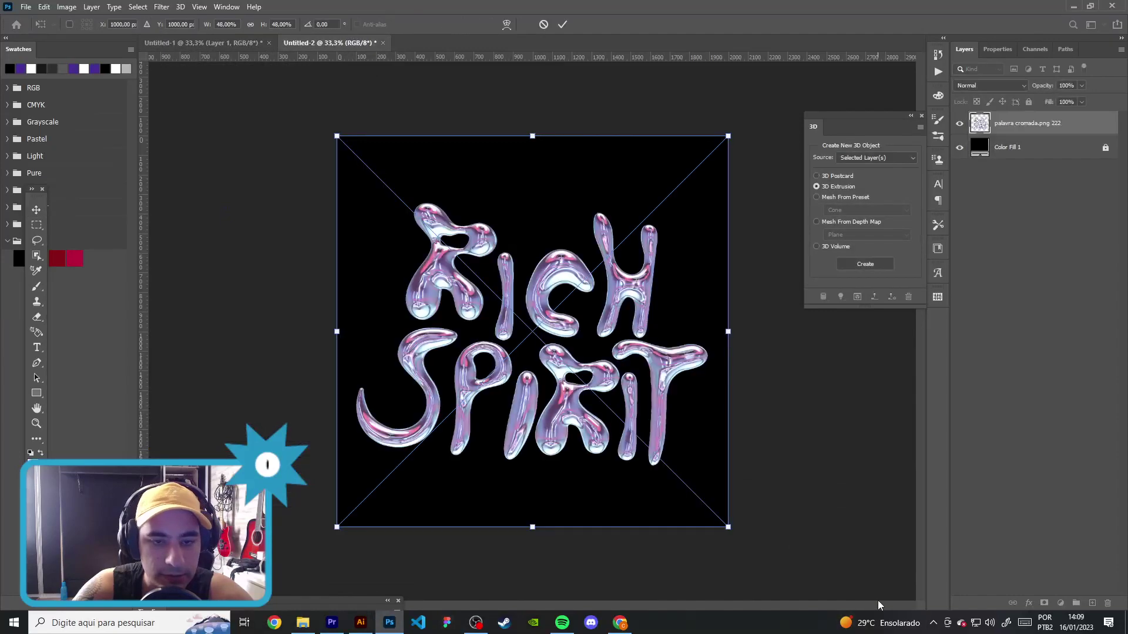
click(37, 209)
Step: Close the original 3D text document
click(240, 44)
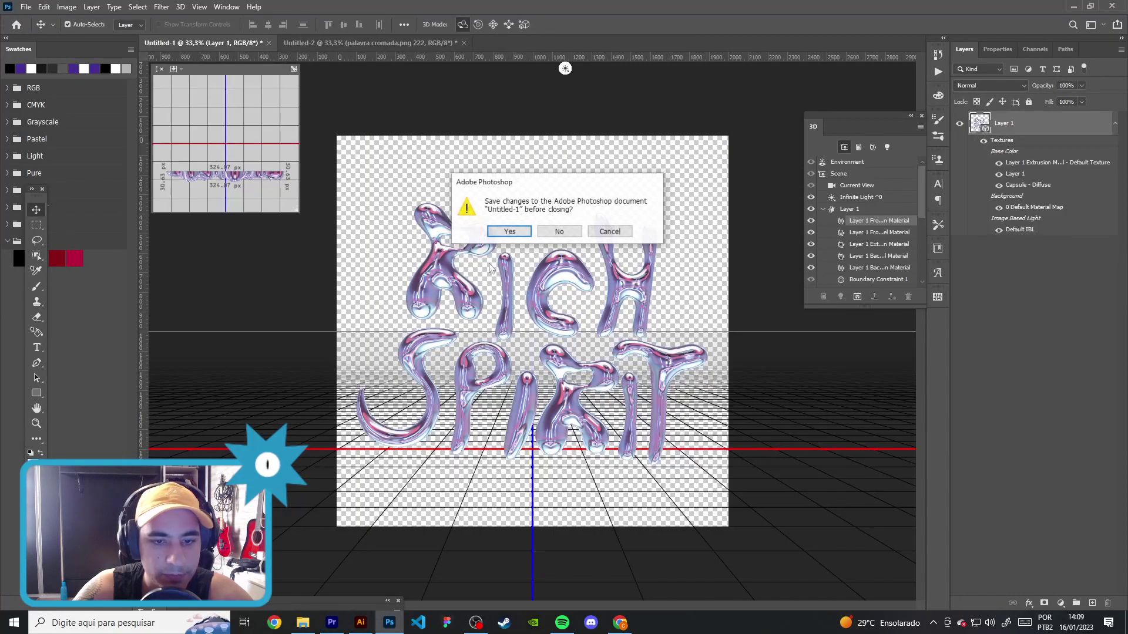
click(552, 234)
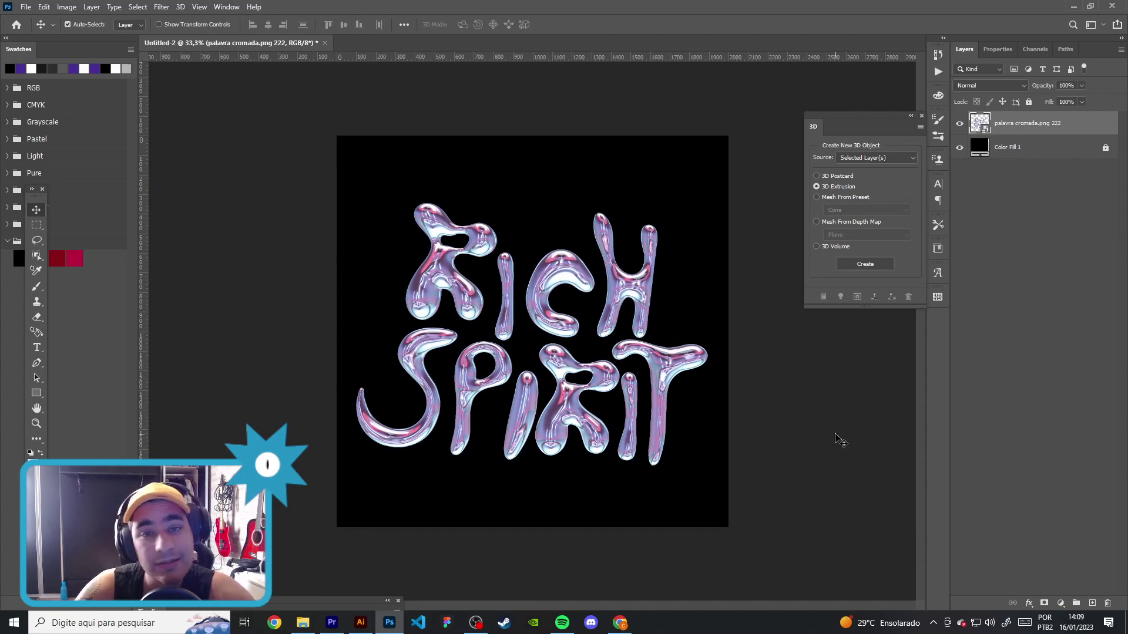
click(840, 441)
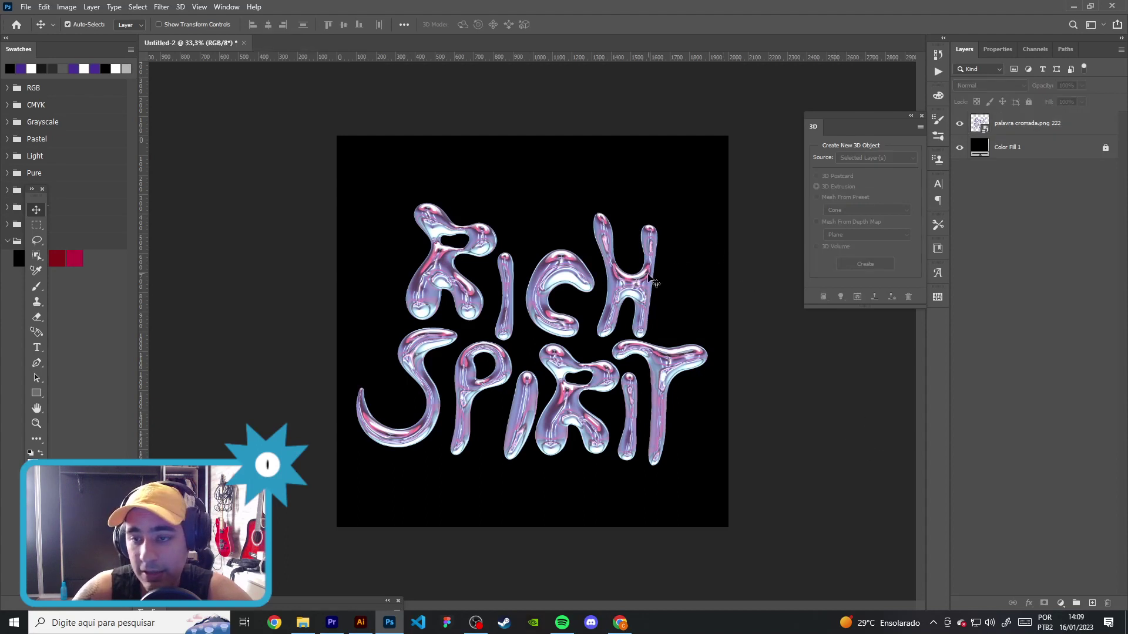
Step: Add a Curves adjustment clipped to the palavra cromada layer, with its mask deleted
click(634, 288)
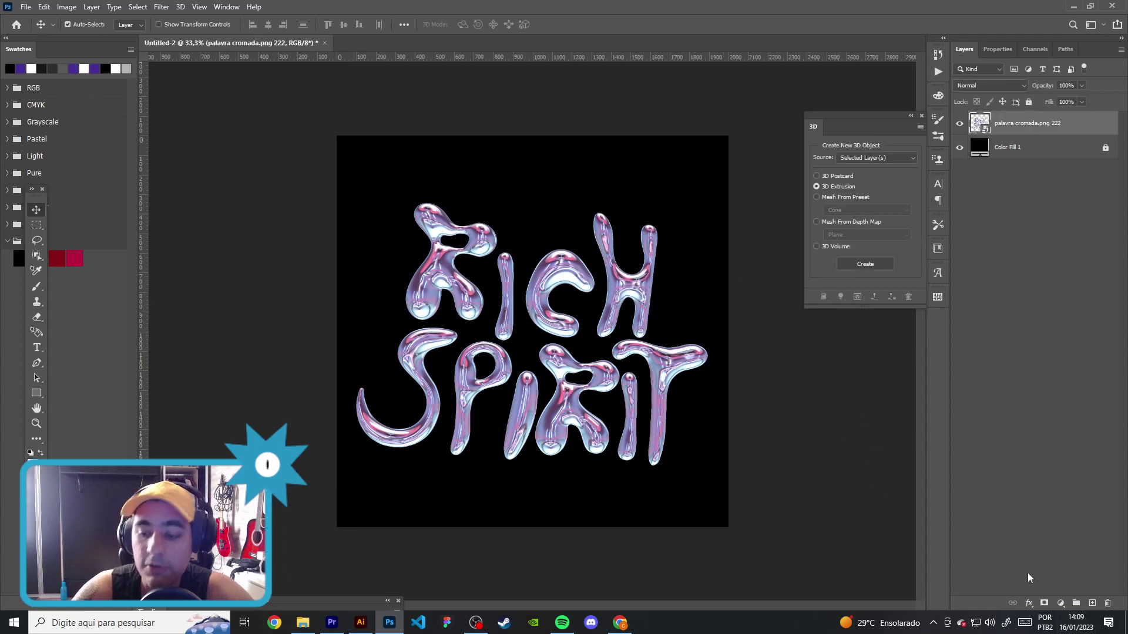
click(1061, 603)
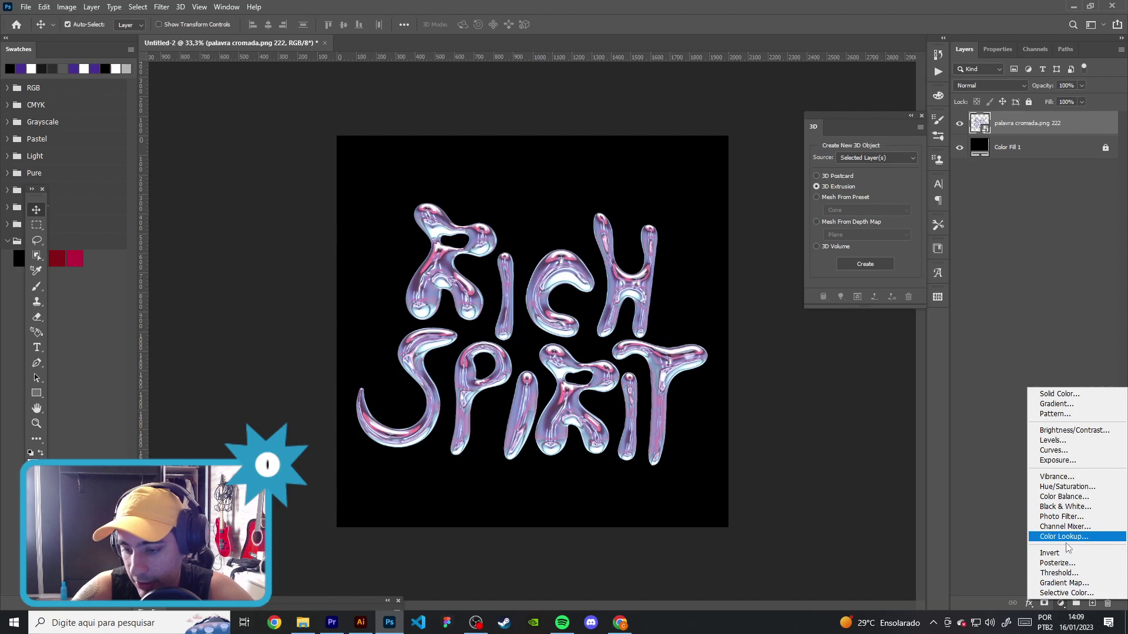
click(1068, 450)
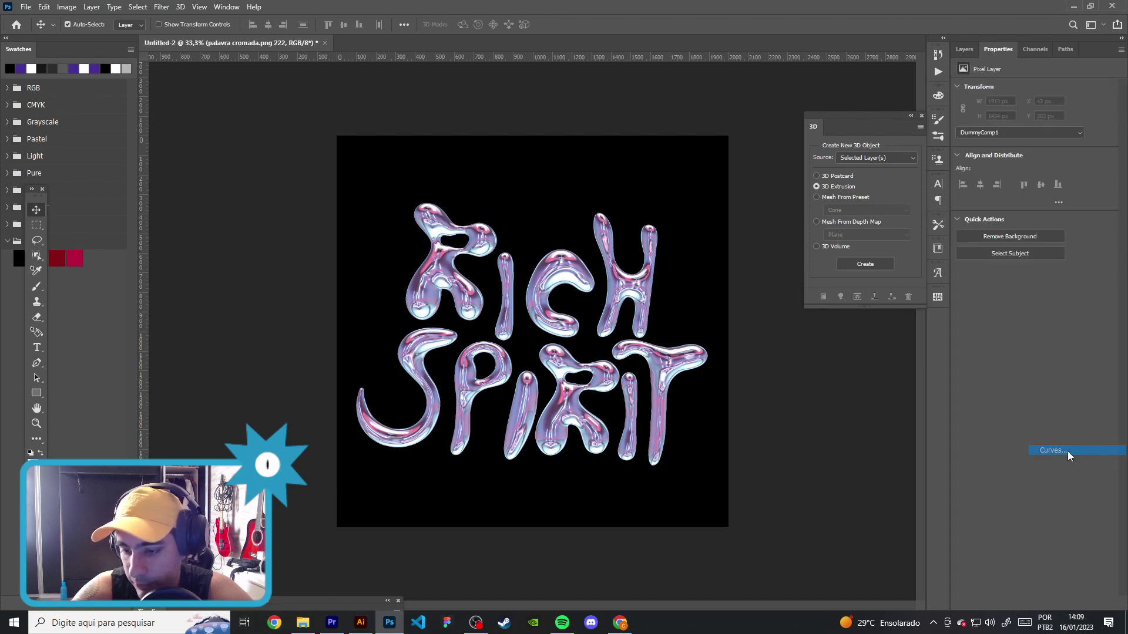
click(964, 49)
click(1060, 603)
click(987, 125)
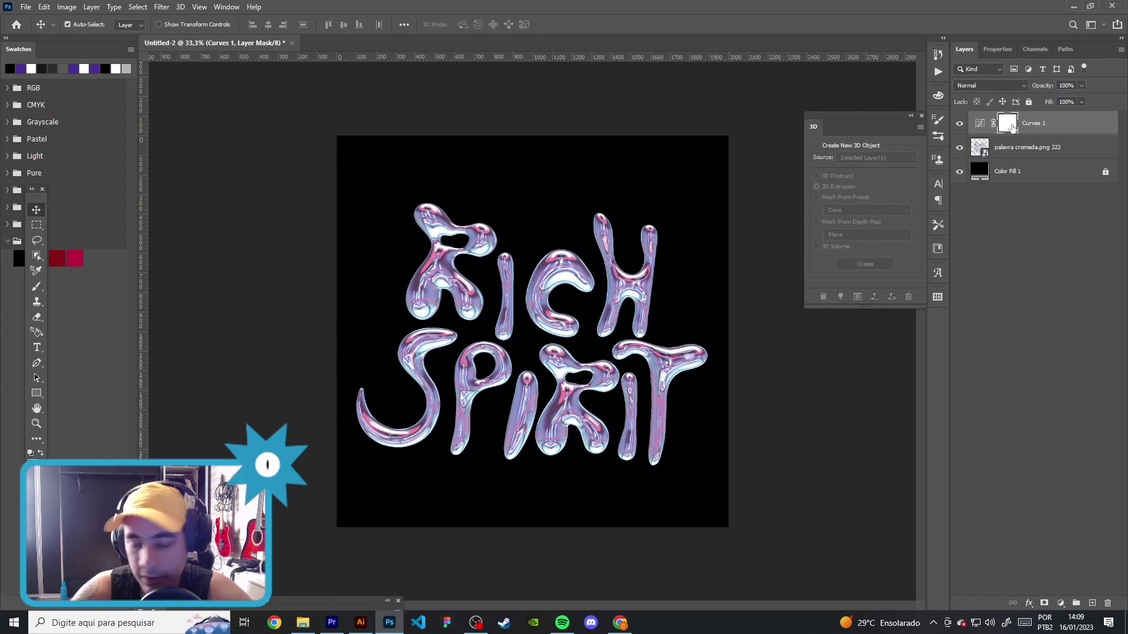
alt+click(1048, 134)
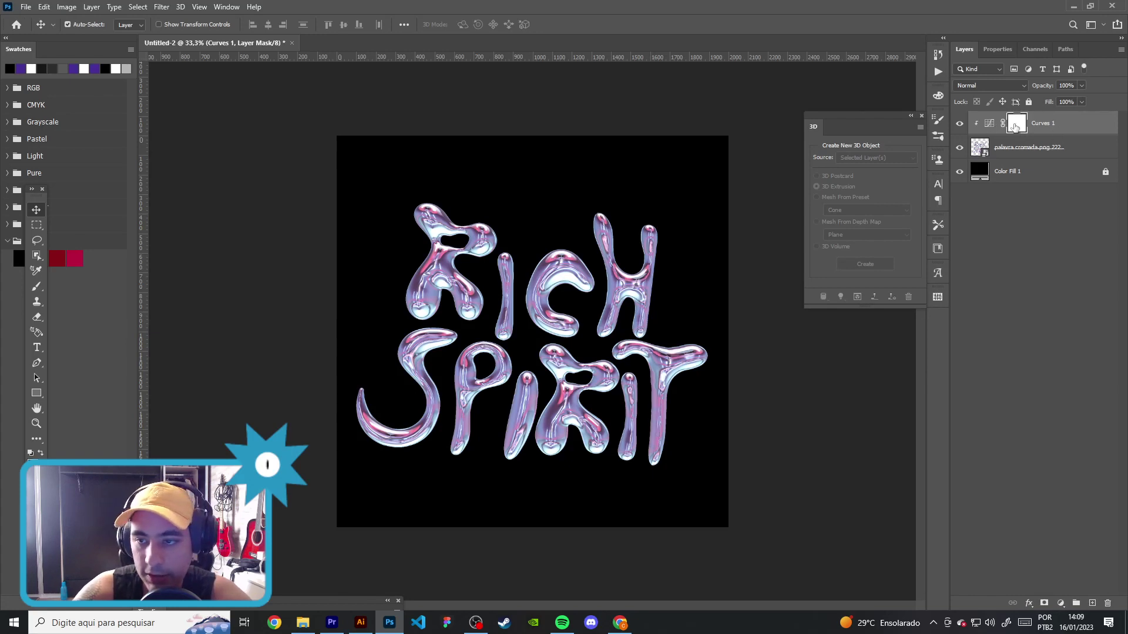
right_click(1015, 127)
click(1030, 145)
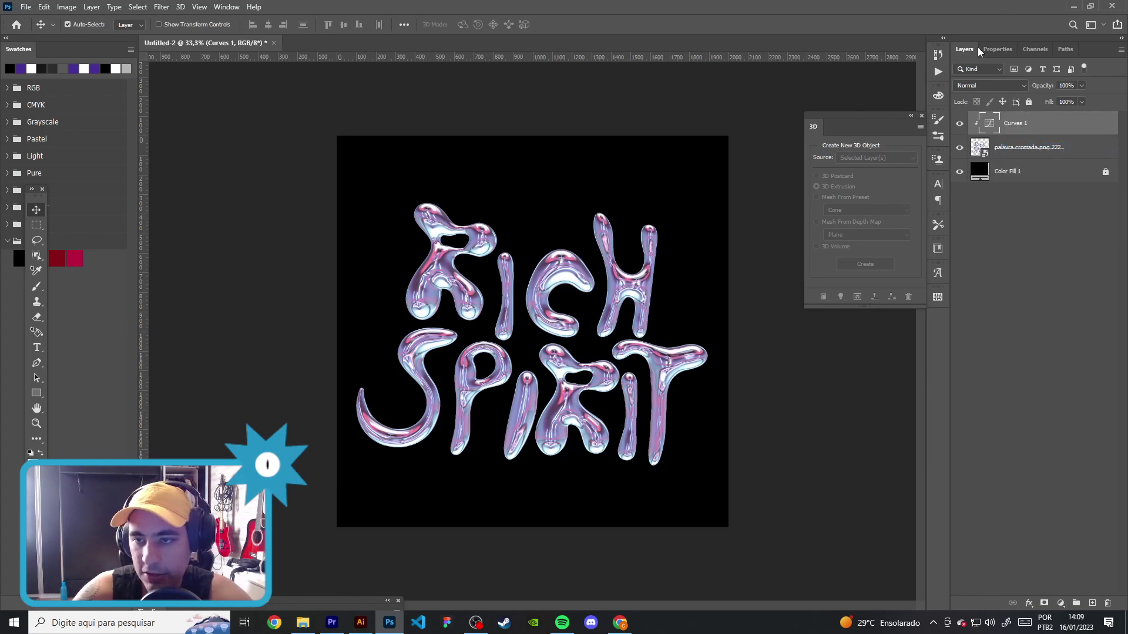
Step: Reshape the RGB curve with several points to darken midtones and highlights
click(996, 49)
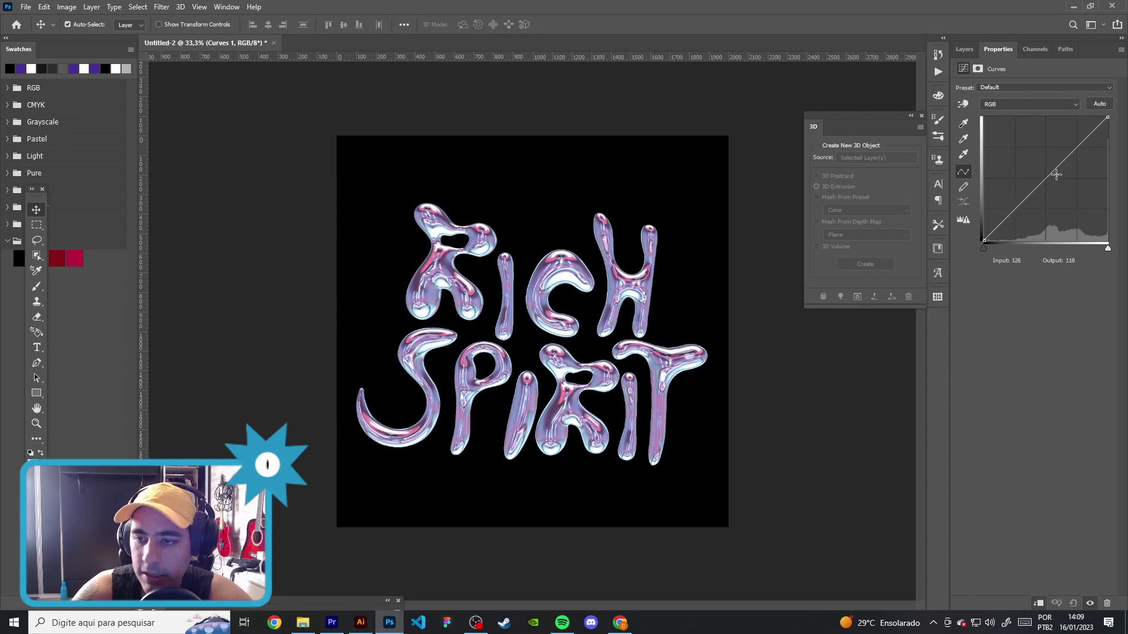
drag(1071, 155, 1067, 170)
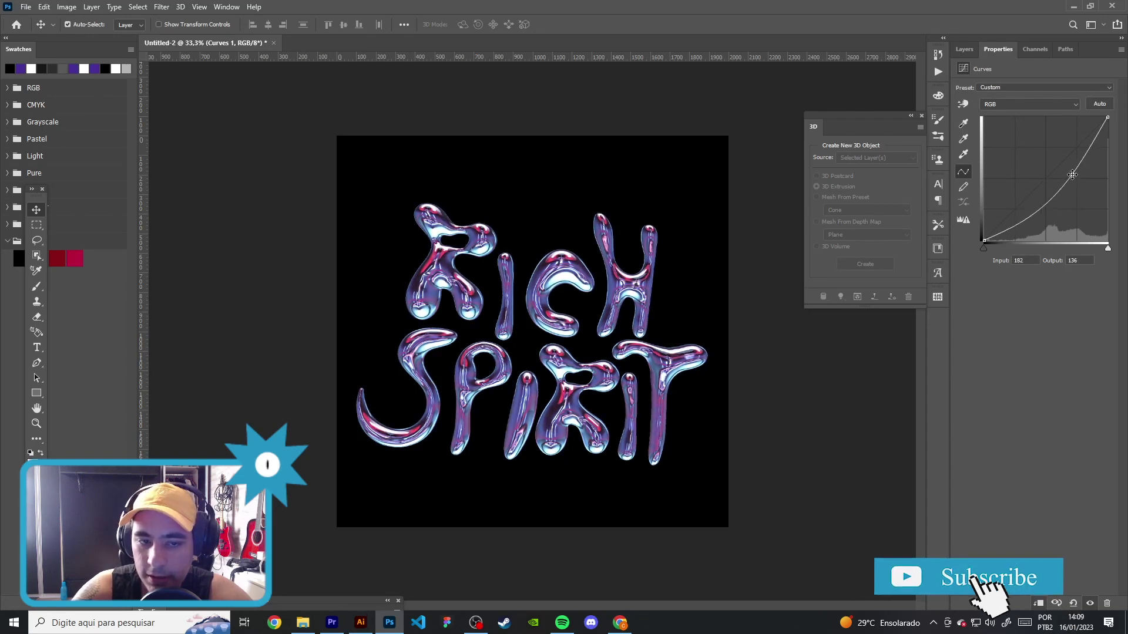
drag(1028, 202, 1028, 200)
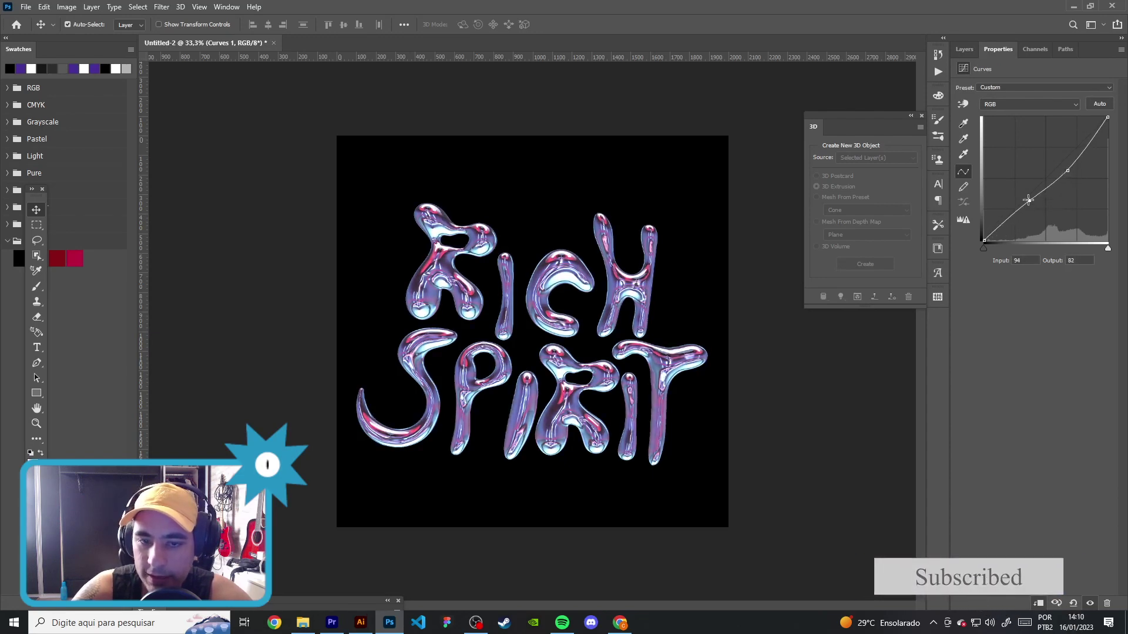
drag(1107, 117, 1107, 146)
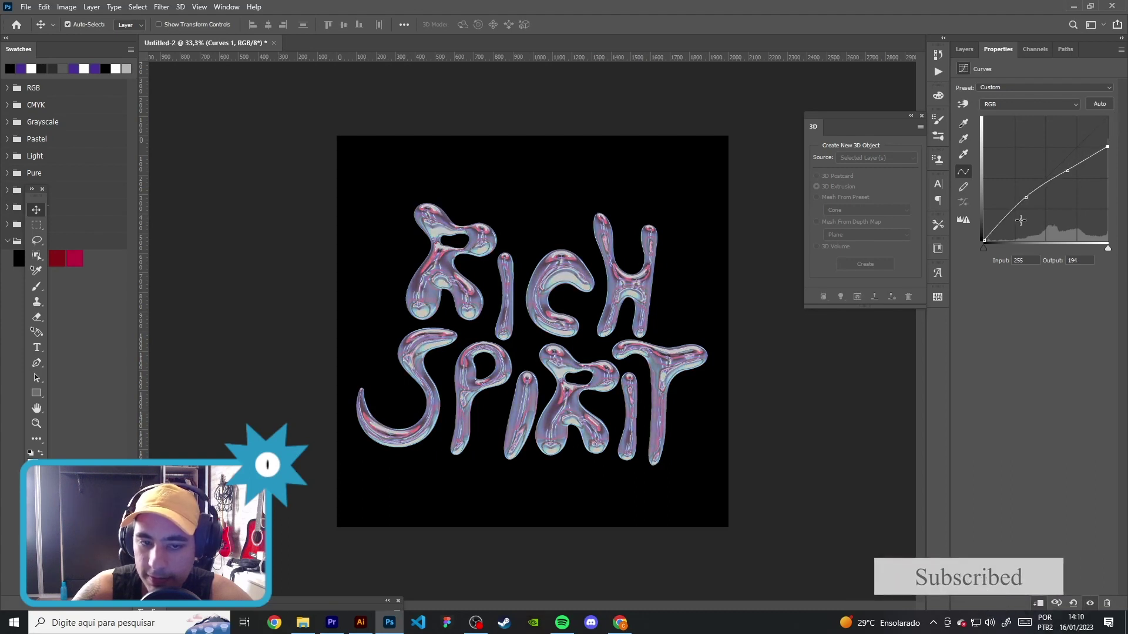
drag(985, 239, 985, 232)
mouse_move(1107, 146)
mouse_down()
mouse_move(1107, 119)
mouse_move(1057, 186)
mouse_up()
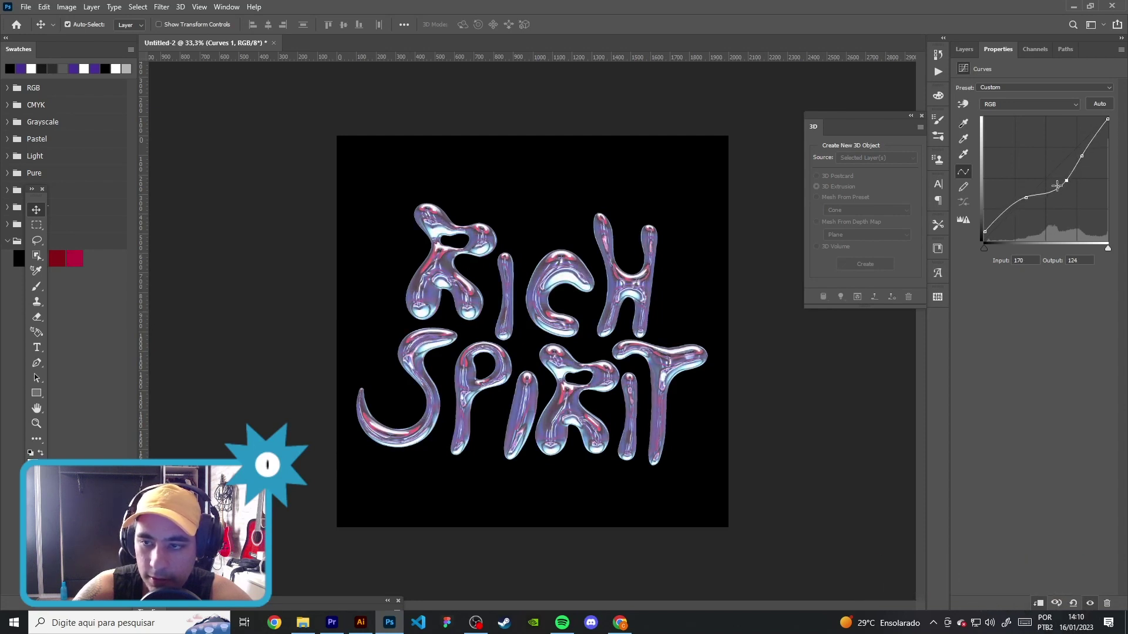
Step: Add a Hue/Saturation adjustment clipped to the layer below, with its mask deleted
click(964, 48)
click(1061, 603)
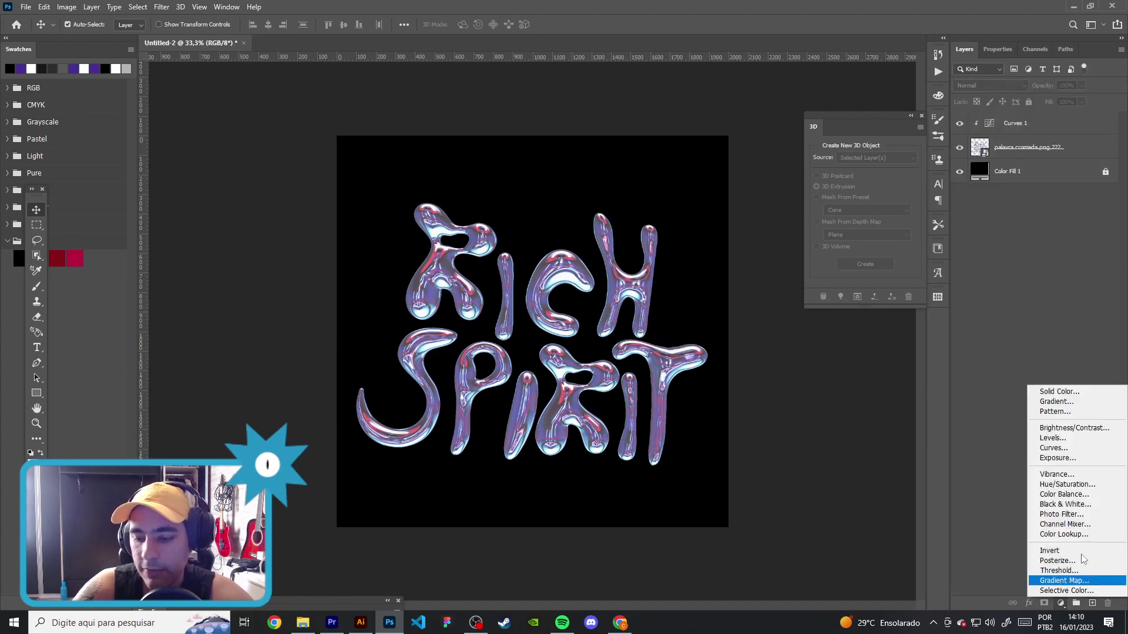
click(1065, 484)
click(963, 49)
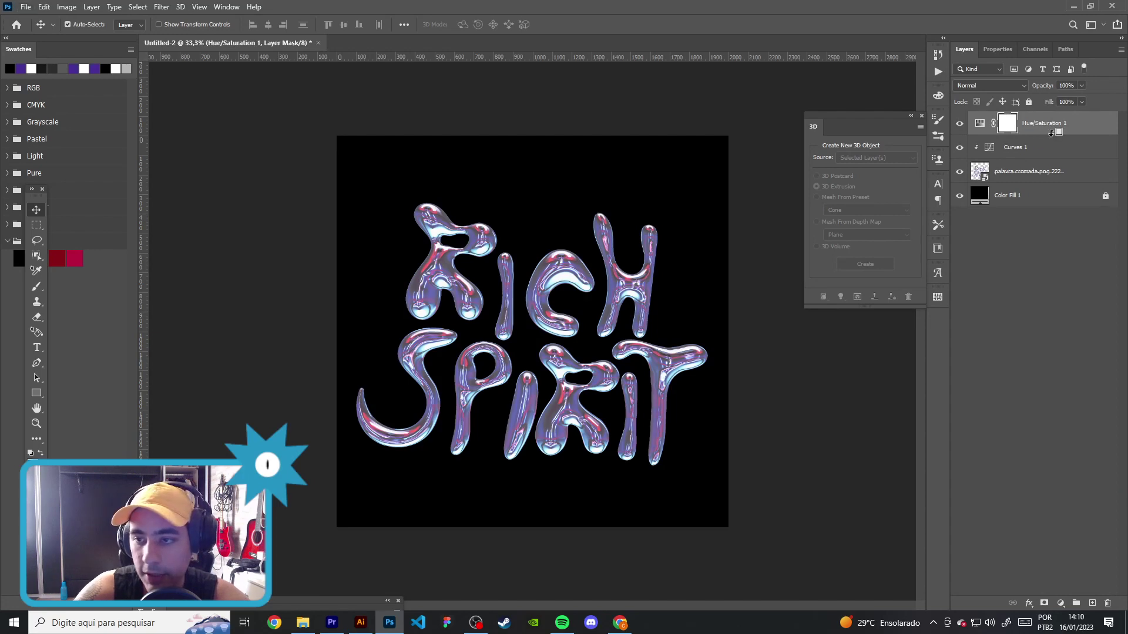
alt+click(1052, 132)
right_click(1018, 125)
click(1034, 140)
Step: Set the Hue/Saturation adjustment to Hue +7 and Saturation +6
click(996, 50)
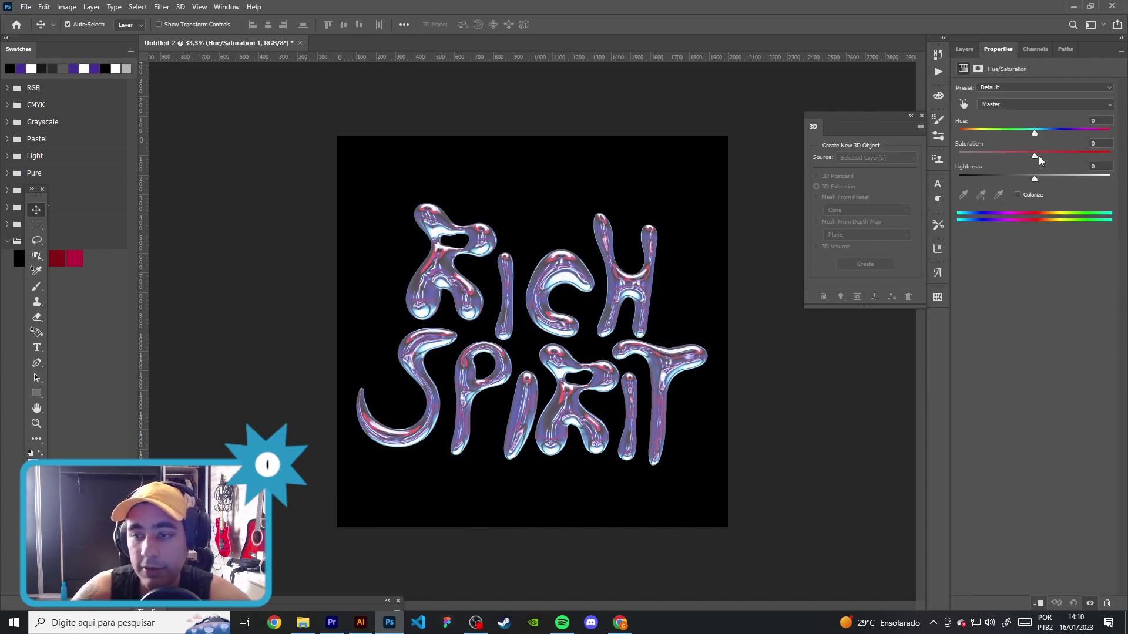
mouse_move(1041, 132)
mouse_down()
mouse_move(1086, 129)
mouse_move(1048, 133)
mouse_move(1057, 135)
mouse_up()
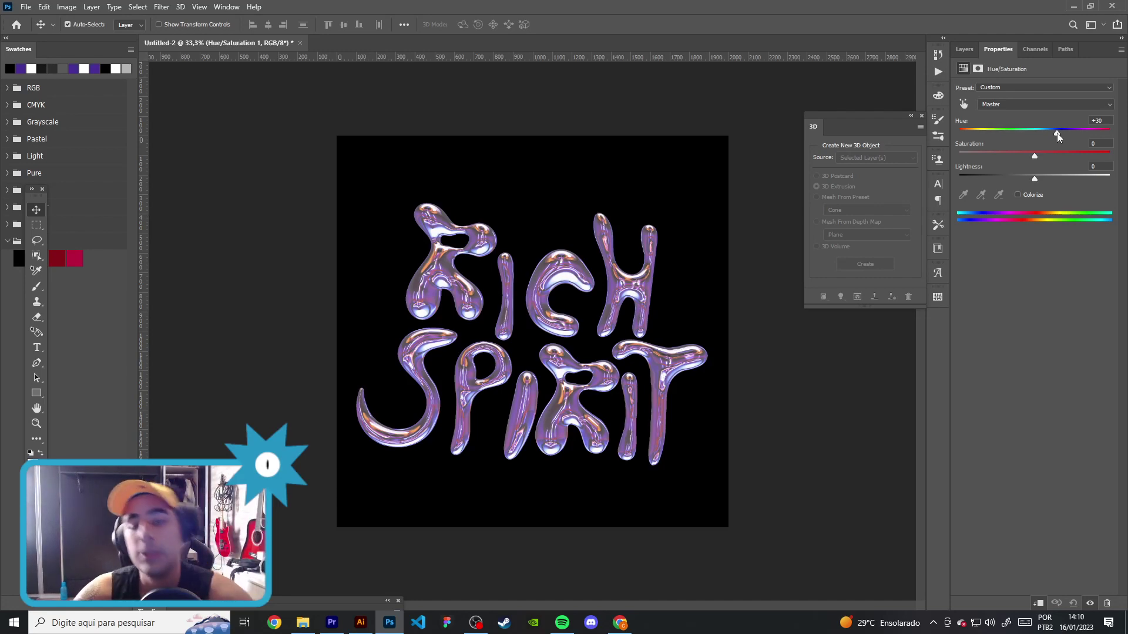
mouse_move(1049, 133)
mouse_down()
mouse_move(1040, 135)
mouse_move(1052, 157)
mouse_up()
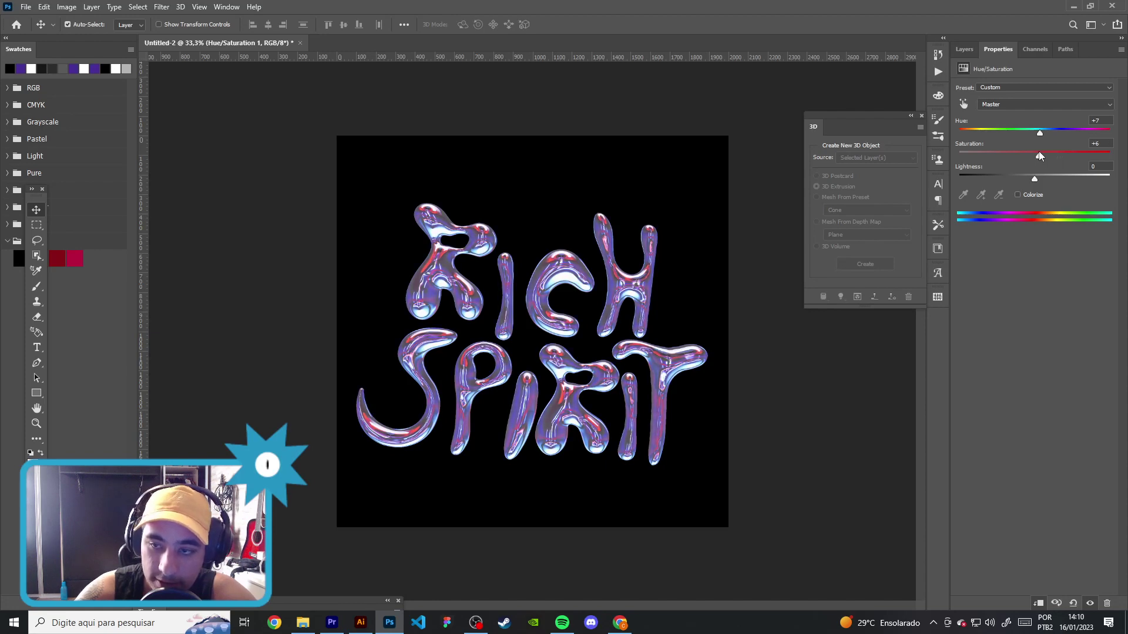
Step: Add a Levels adjustment layer clipped to the chrome lettering, above Hue/Saturation
click(963, 48)
click(1046, 534)
click(1064, 604)
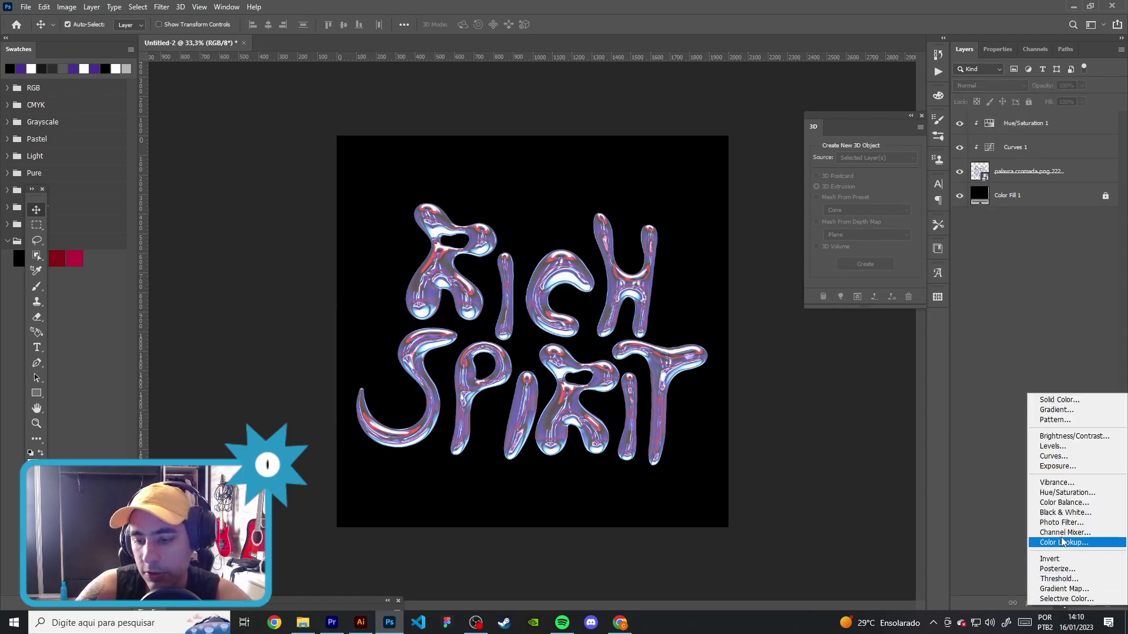
click(1051, 443)
click(963, 50)
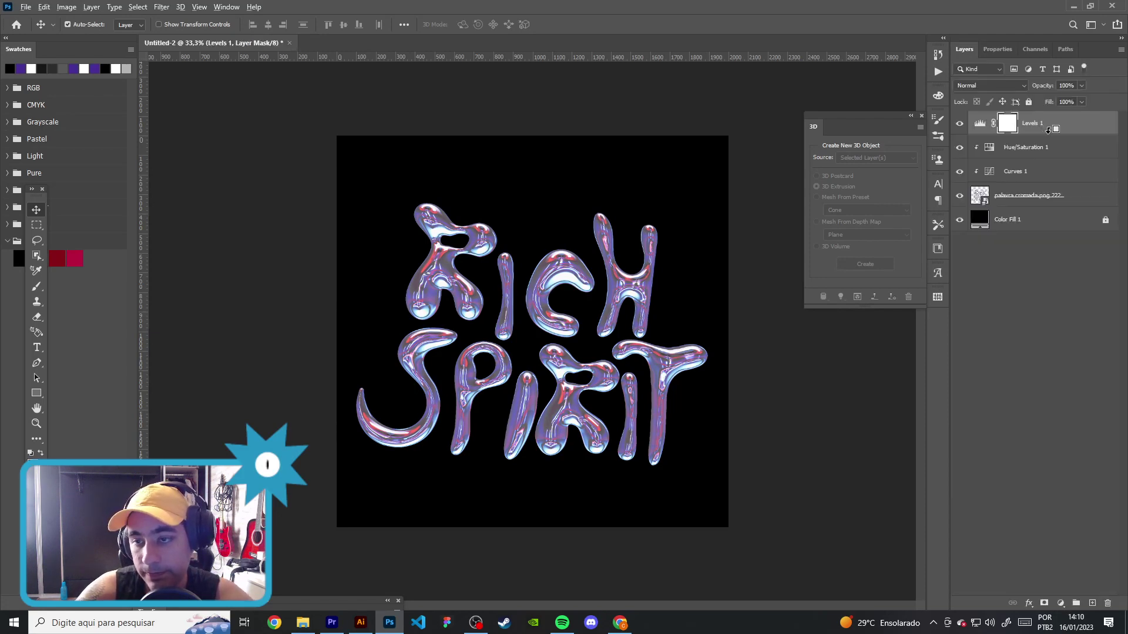
Step: Delete the Levels mask and set input levels to 10, 1.00 and 225
right_click(1021, 123)
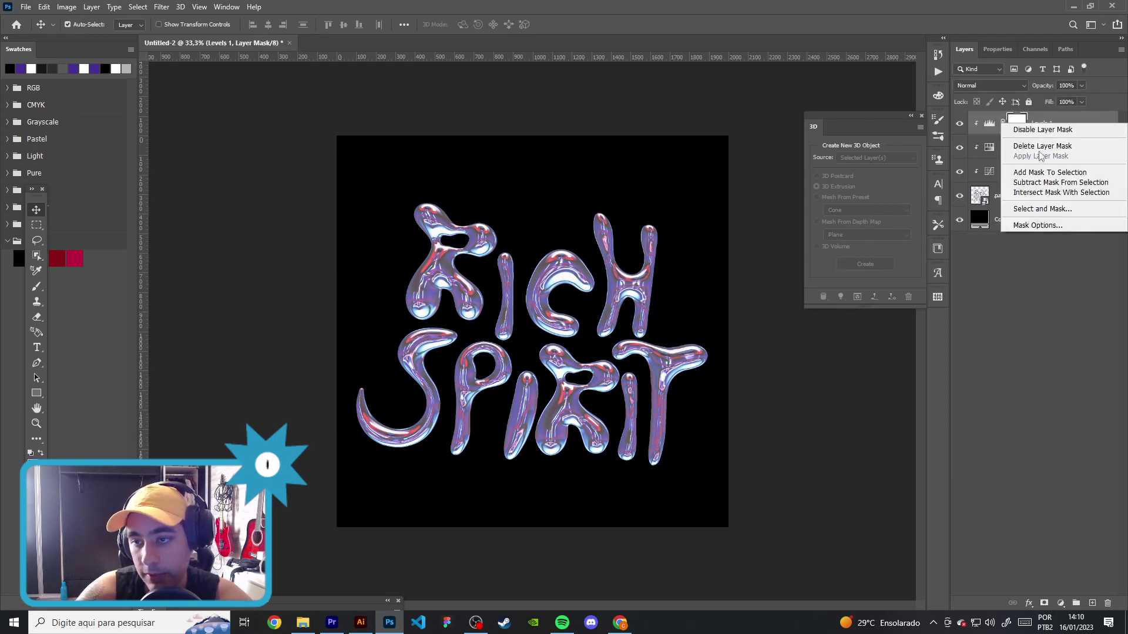
click(998, 48)
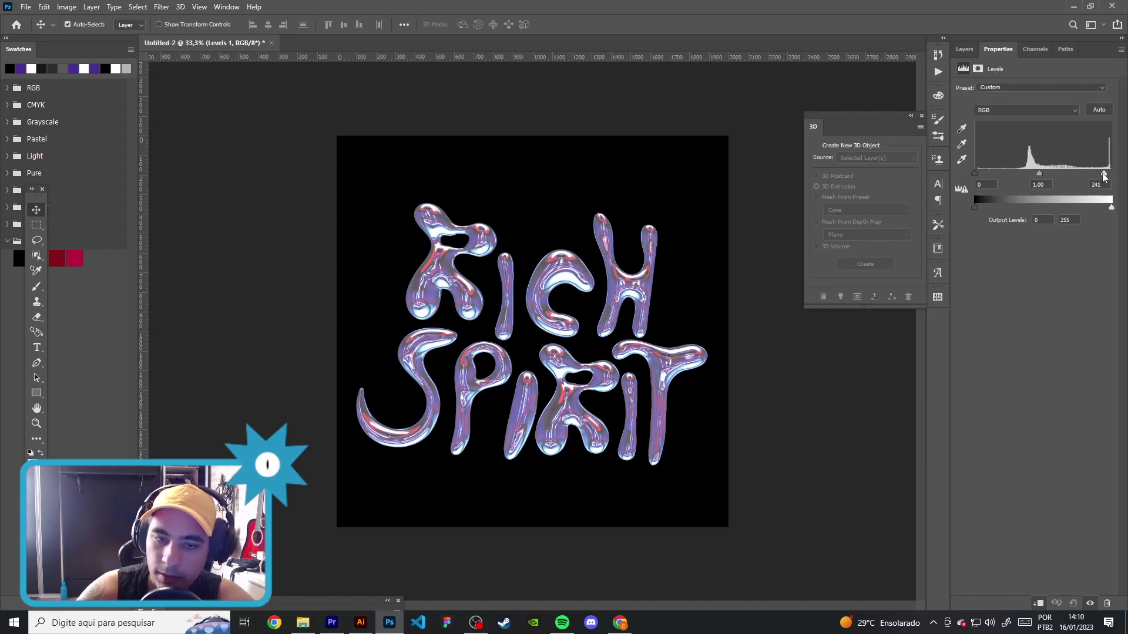
drag(978, 175, 1032, 175)
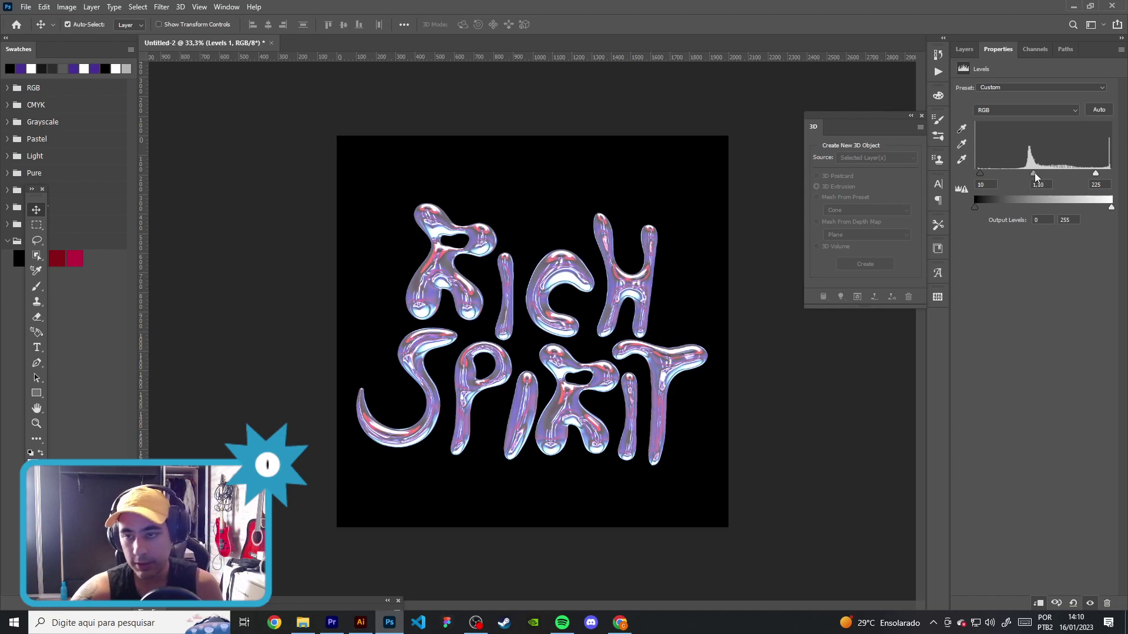
click(964, 49)
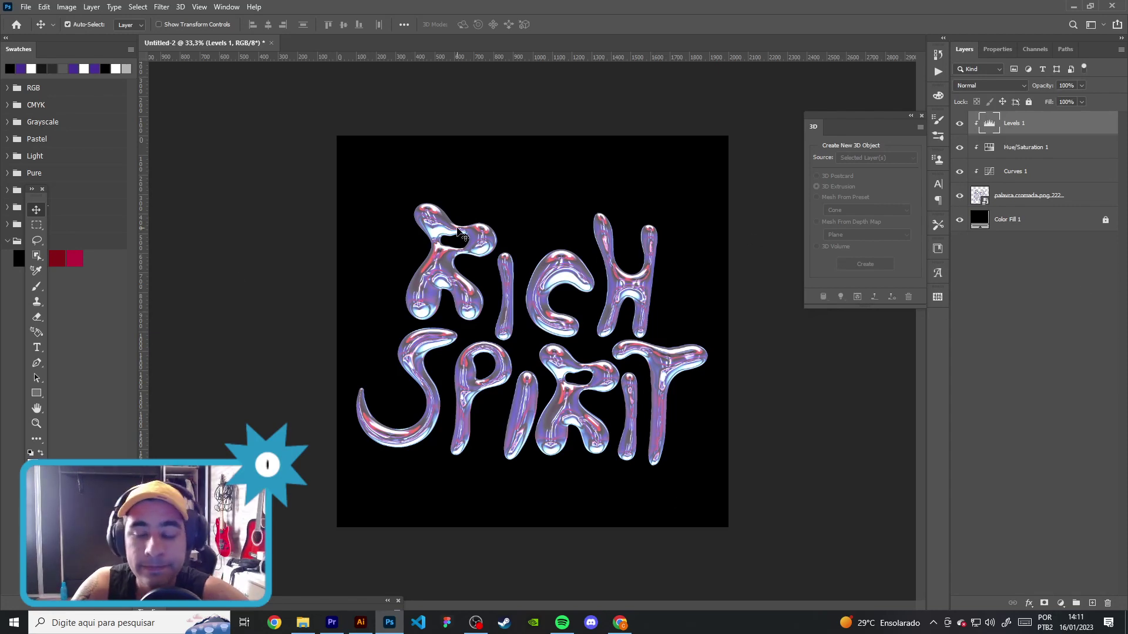
click(1011, 290)
Step: Convert the chrome lettering plus its Curves, Hue/Saturation and Levels layers into one smart object
click(1051, 195)
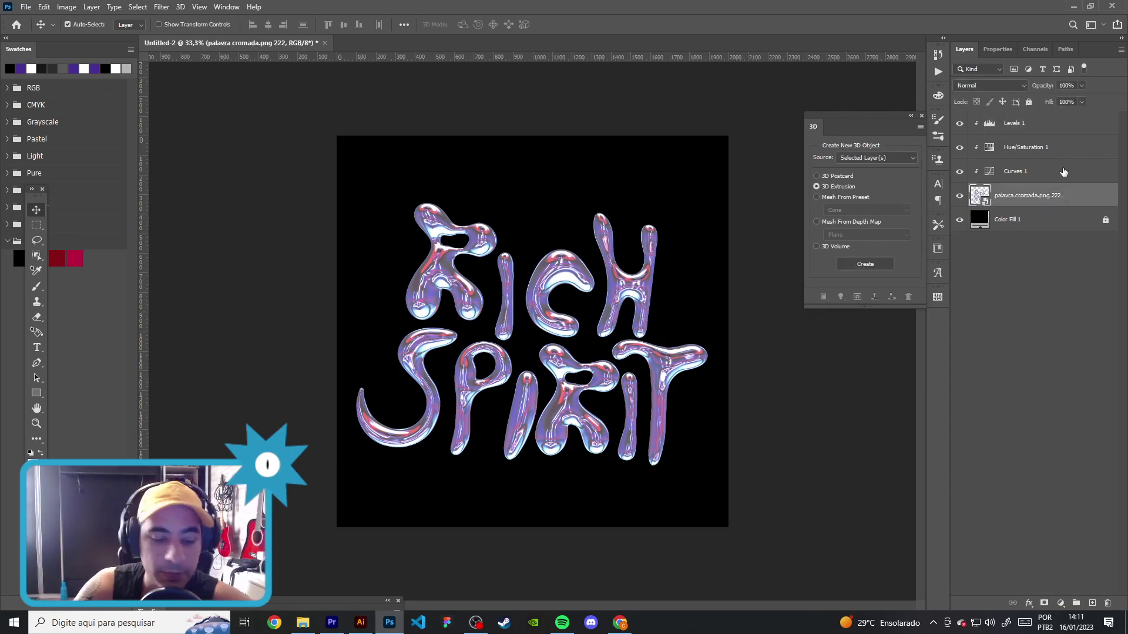
shift+click(1063, 171)
shift+click(1057, 148)
shift+click(1052, 126)
right_click(1052, 125)
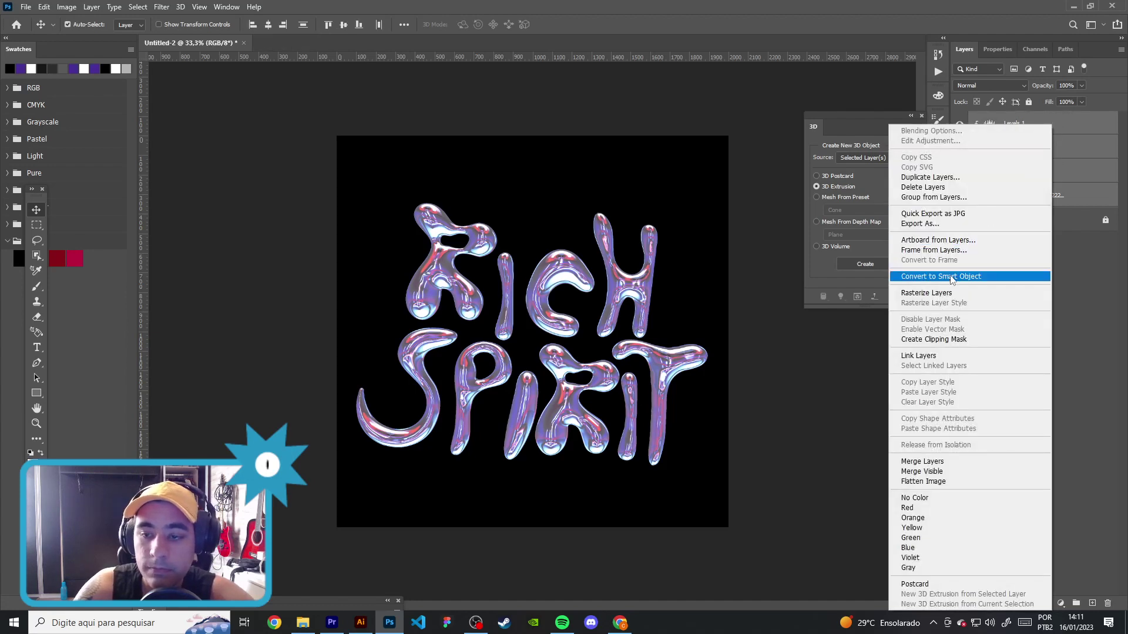
click(952, 277)
Step: Toggle the smart object's visibility to compare before and after, and try a free transform
click(962, 126)
click(1016, 124)
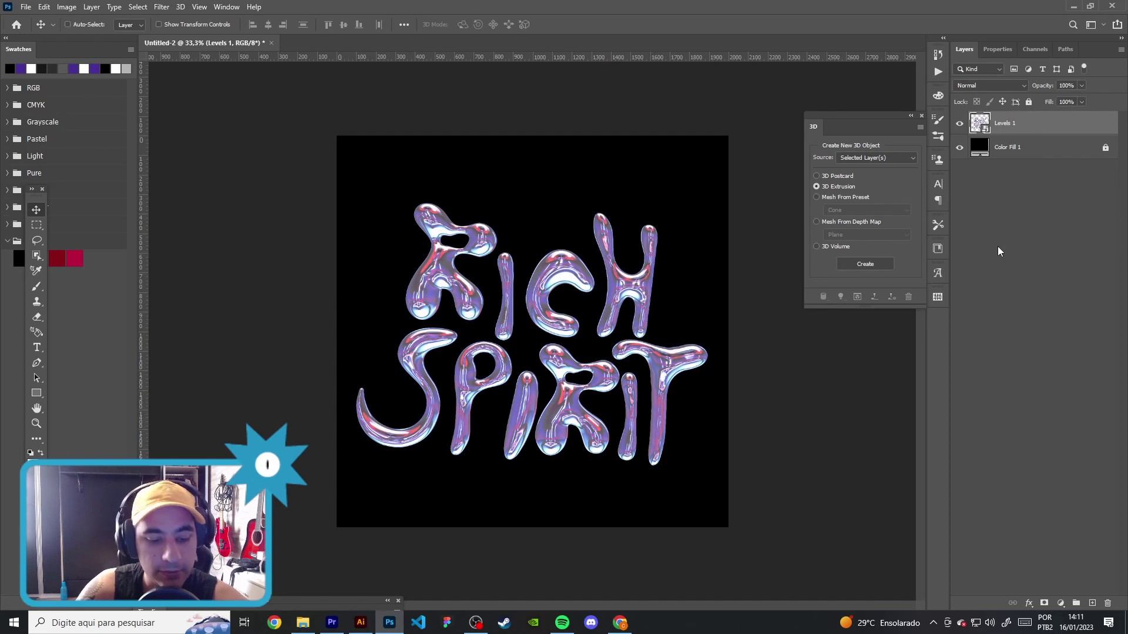
key(ctrl+t)
key(Return)
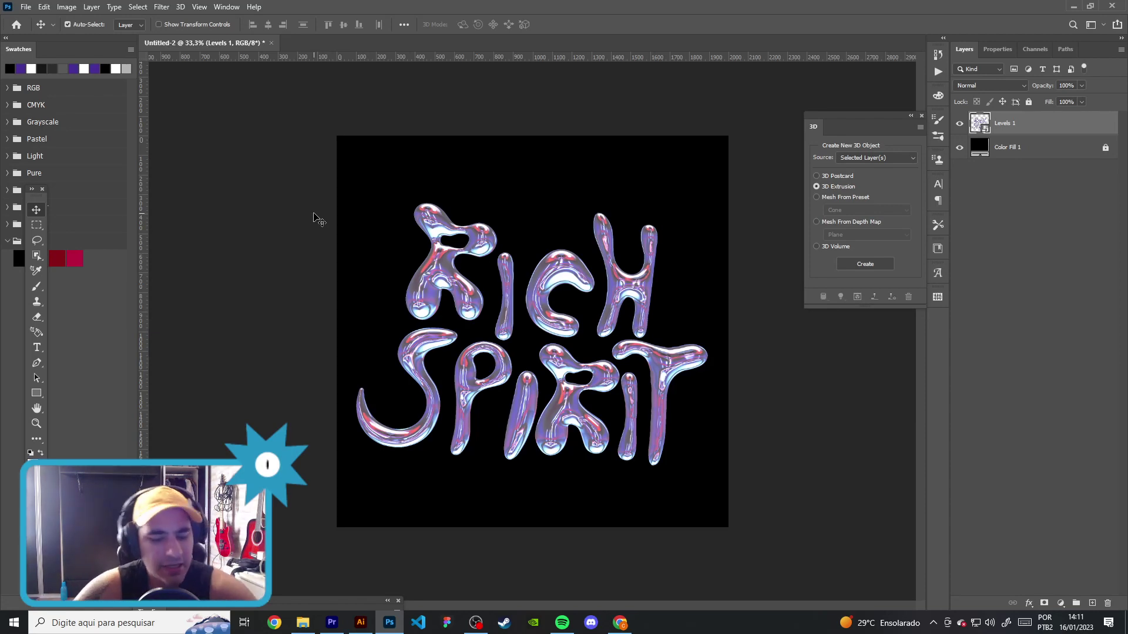
key(ctrl+t)
Step: Scale the lettering to about 86% and rotate it, undo that, and close the 3D panel
mouse_move(707, 210)
mouse_down()
mouse_move(686, 225)
mouse_move(721, 313)
mouse_up()
key(Return)
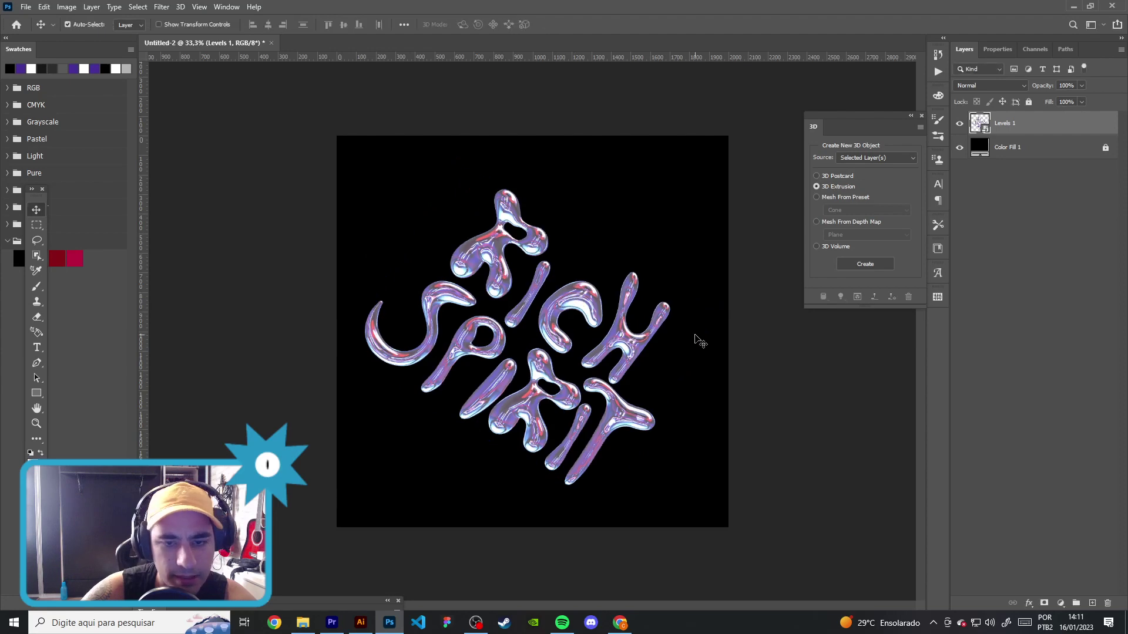
key(ctrl+z)
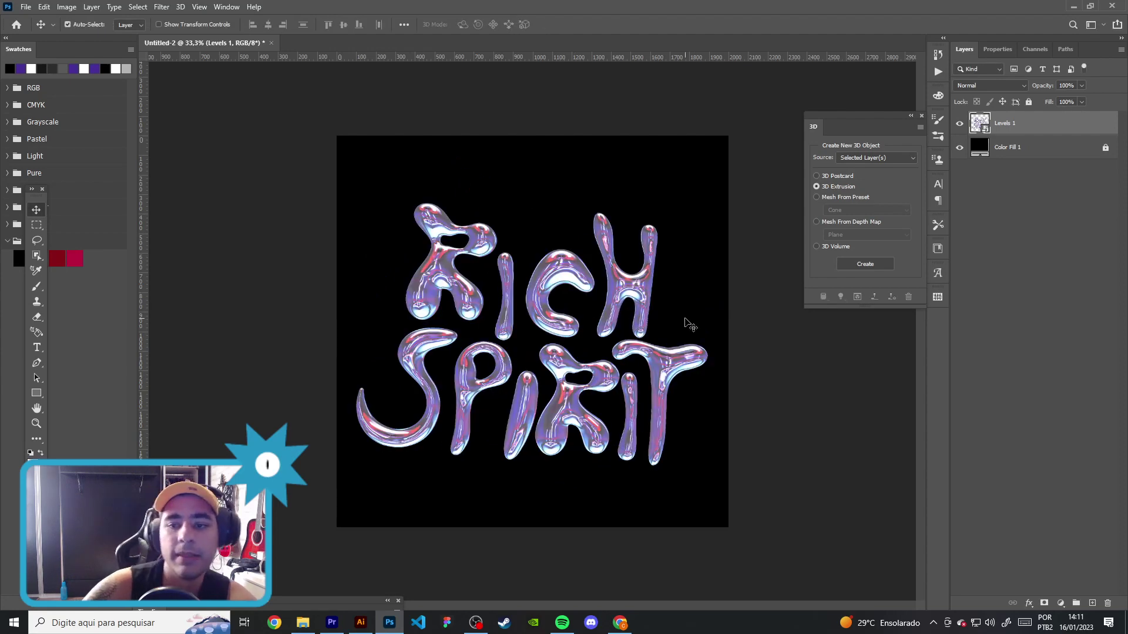
click(921, 115)
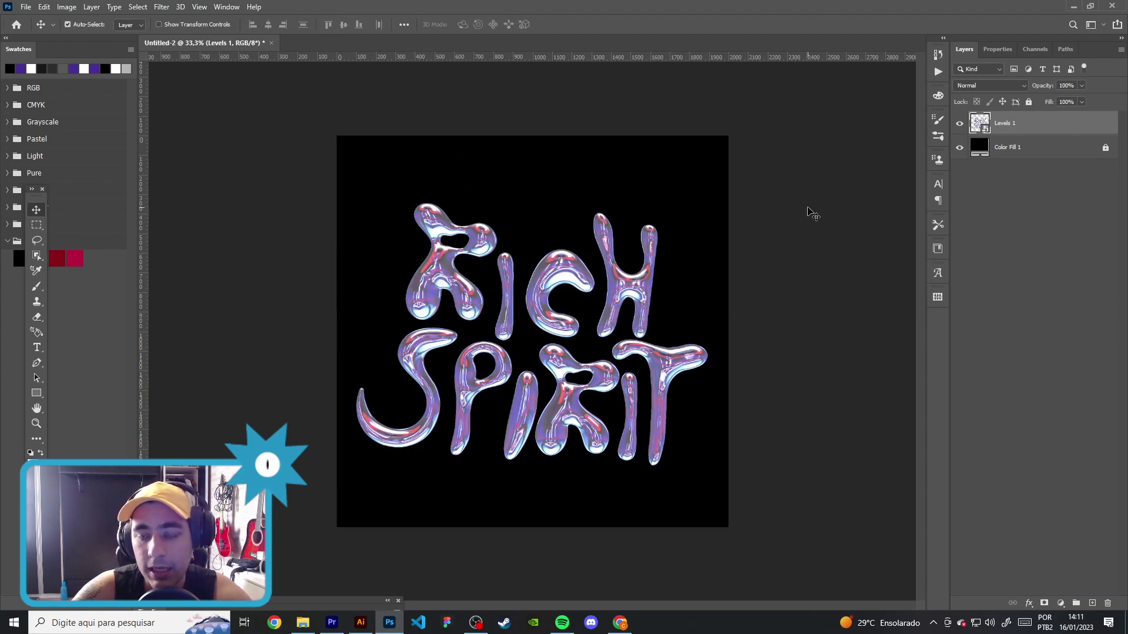